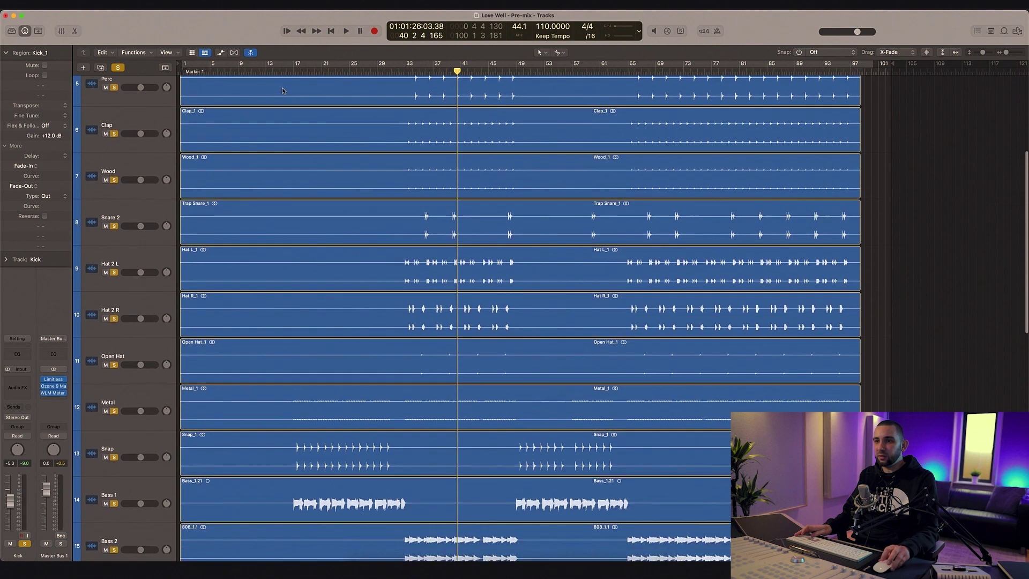
Step: Play the soloed, unmixed instrumental and look through its tracks from Perc down to Soft Rhodes during playback
key(space)
scroll(299, 173, down, 2)
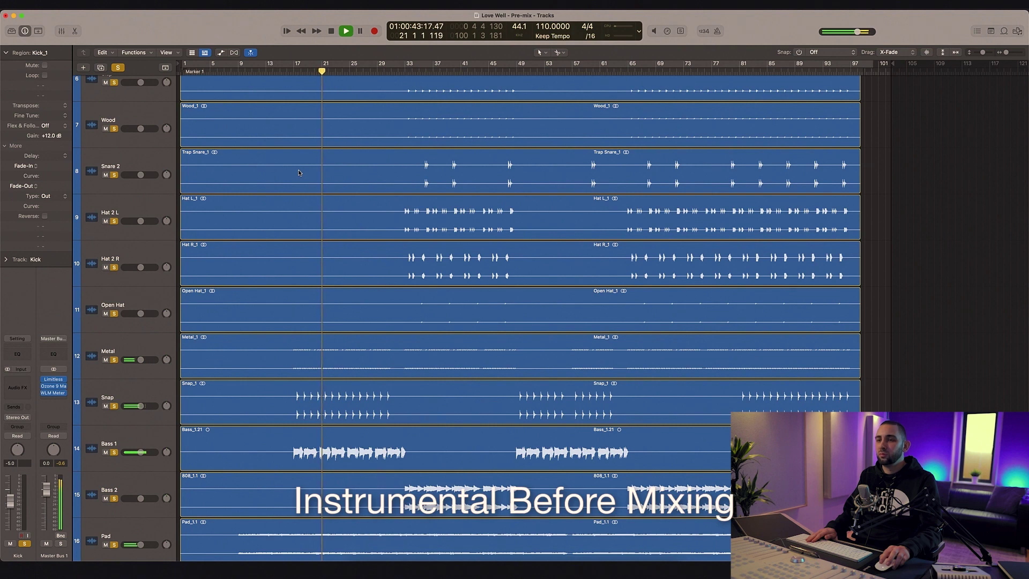
scroll(298, 170, down, 3)
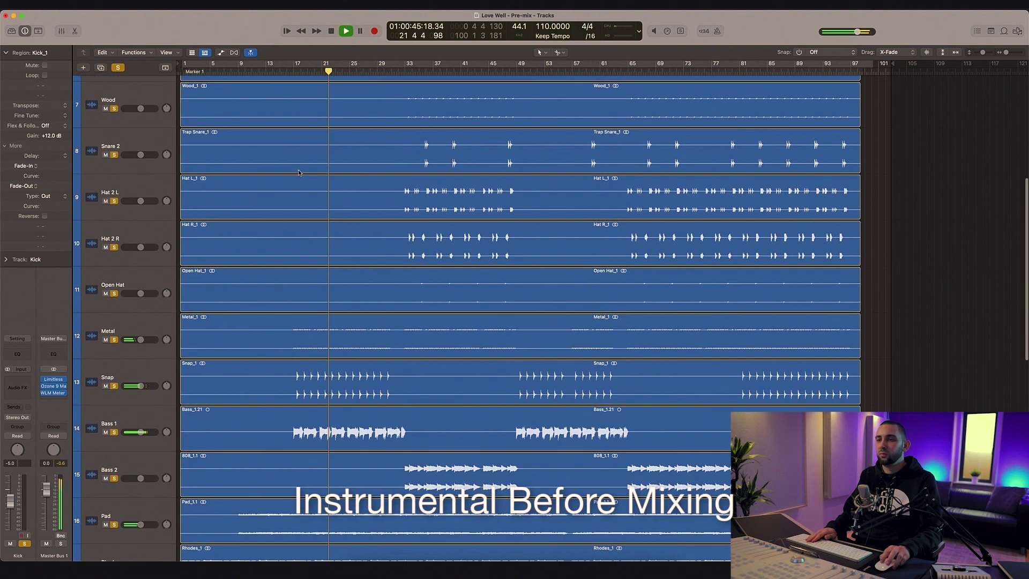
scroll(299, 172, down, 4)
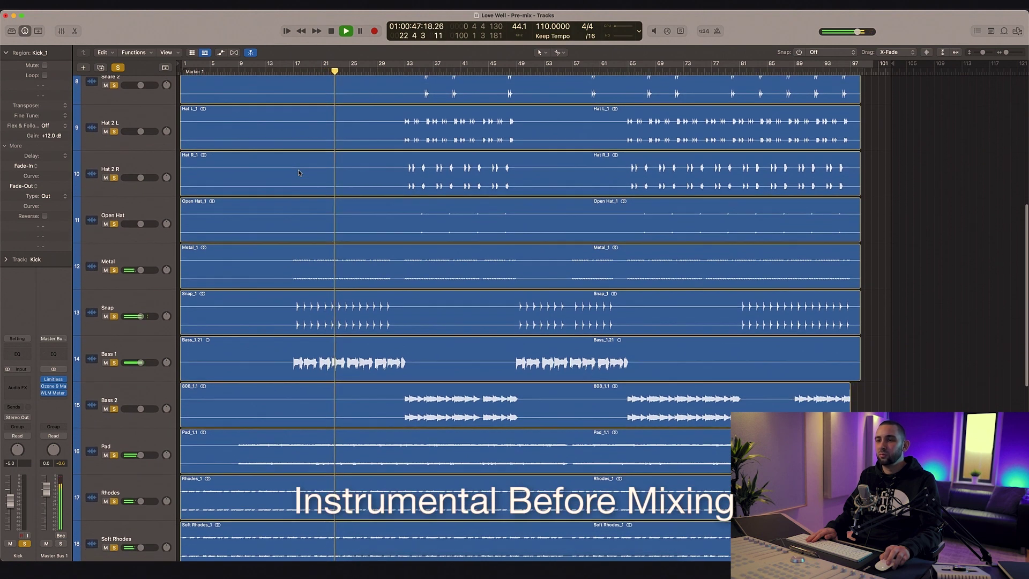
scroll(299, 172, down, 2)
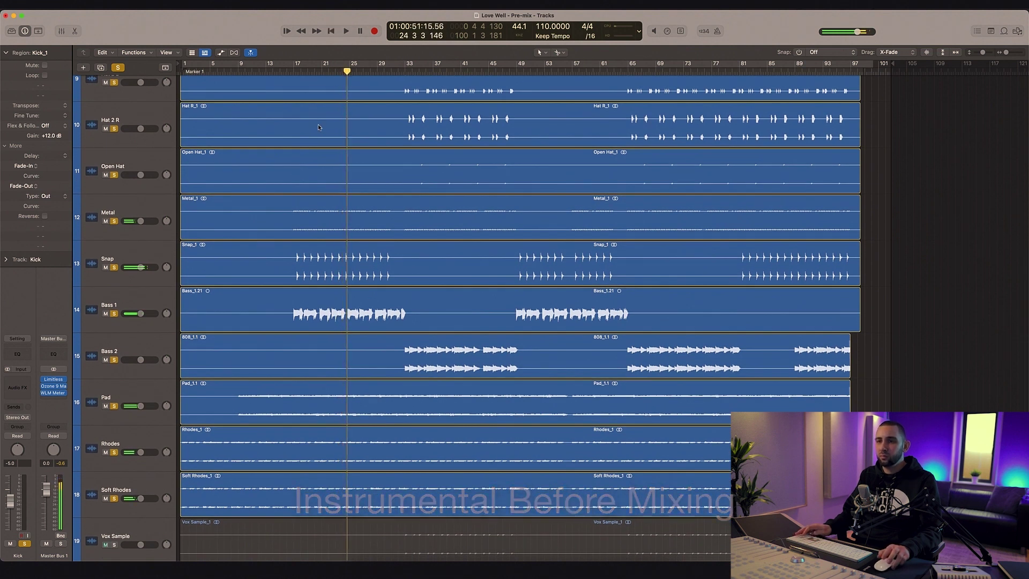
key(space)
Step: Solo the Snap track, listen to it from bar 17, and turn its solo off again
scroll(318, 124, down, 5)
click(267, 129)
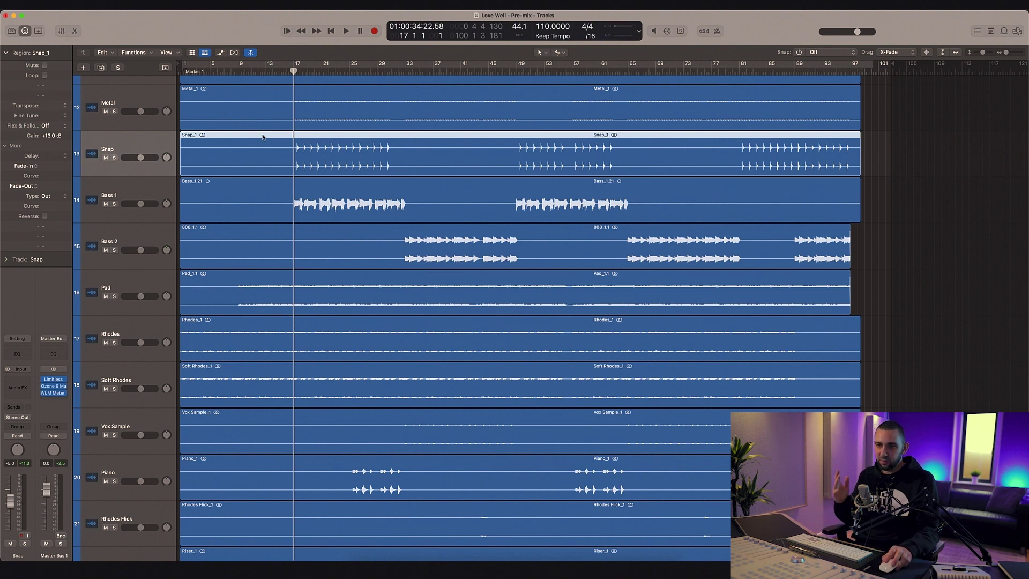
click(114, 158)
key(space)
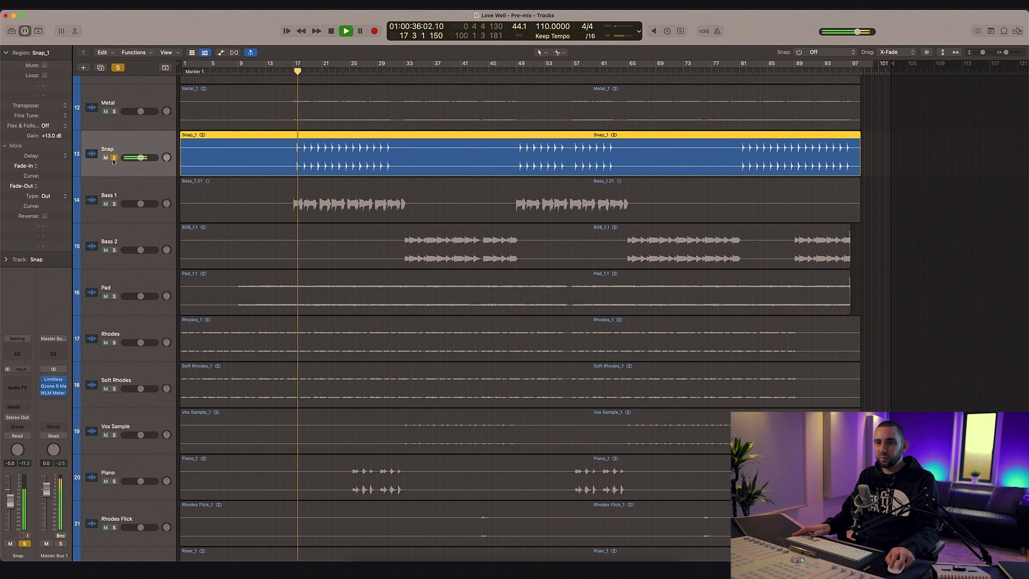
key(space)
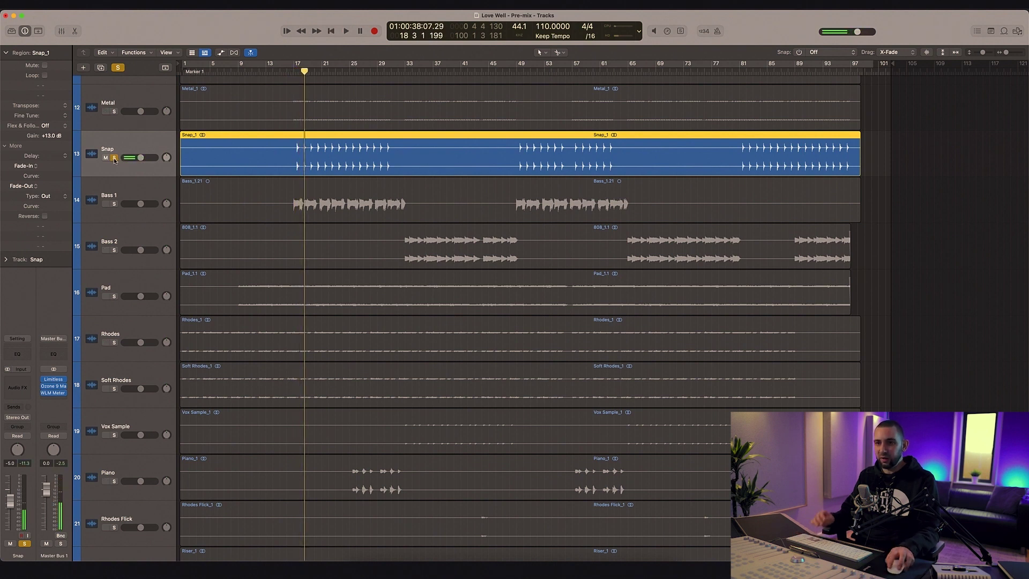
click(114, 158)
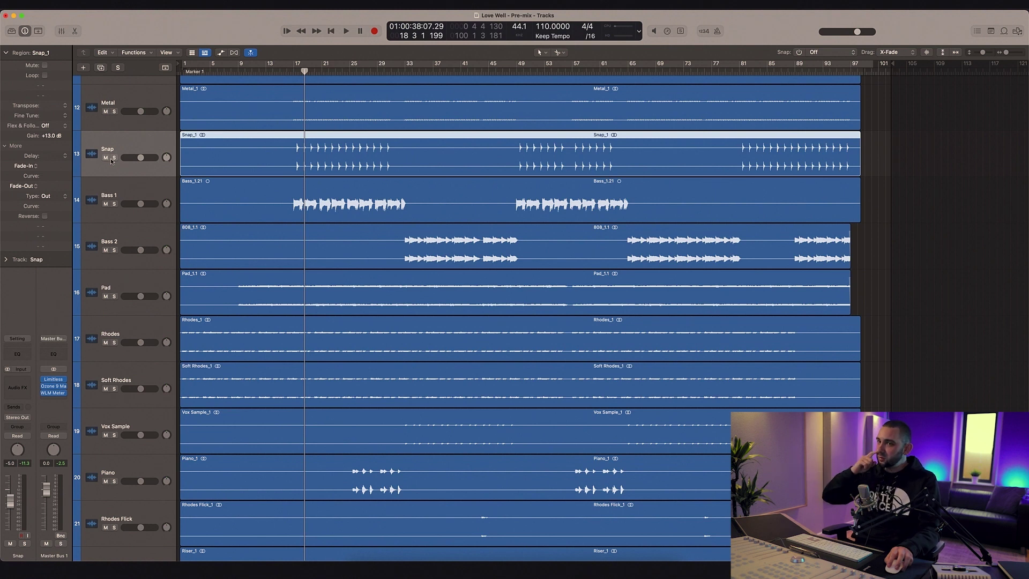
Step: Inspect the Bass 1 and Rhodes tracks and look over the instrument tracks down to the vocals
scroll(115, 205, down, 2)
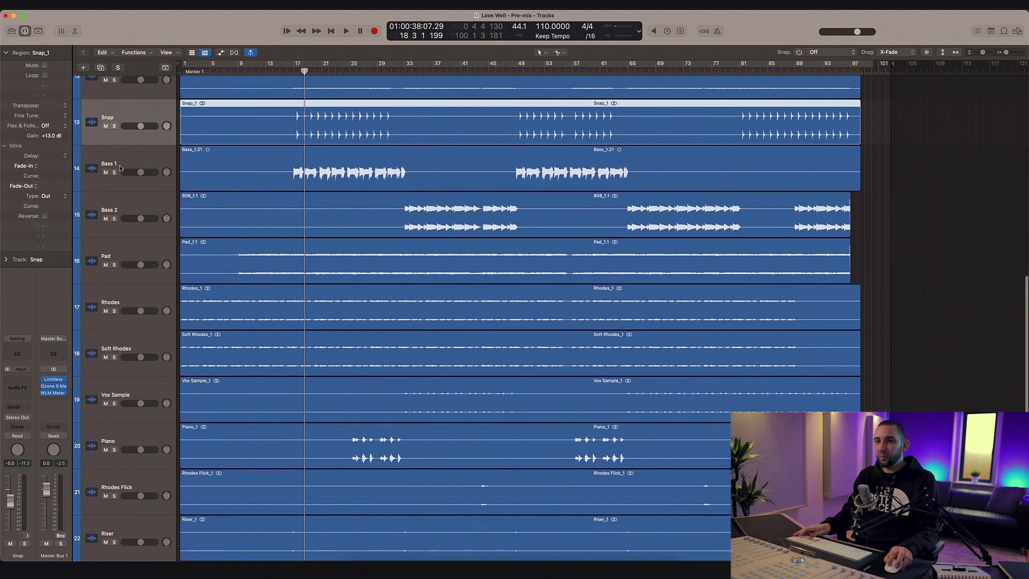
click(134, 164)
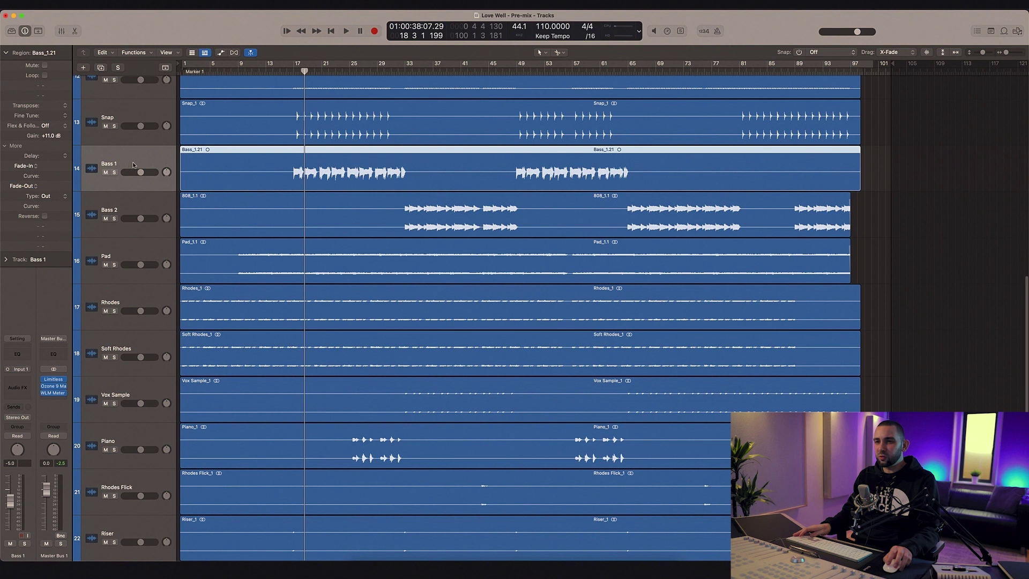
click(153, 291)
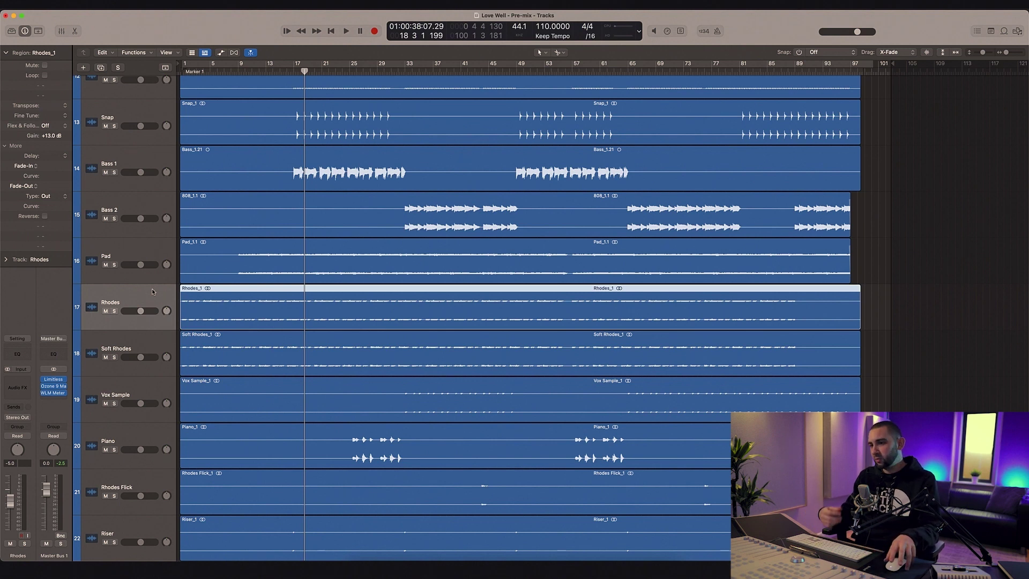
scroll(239, 278, down, 3)
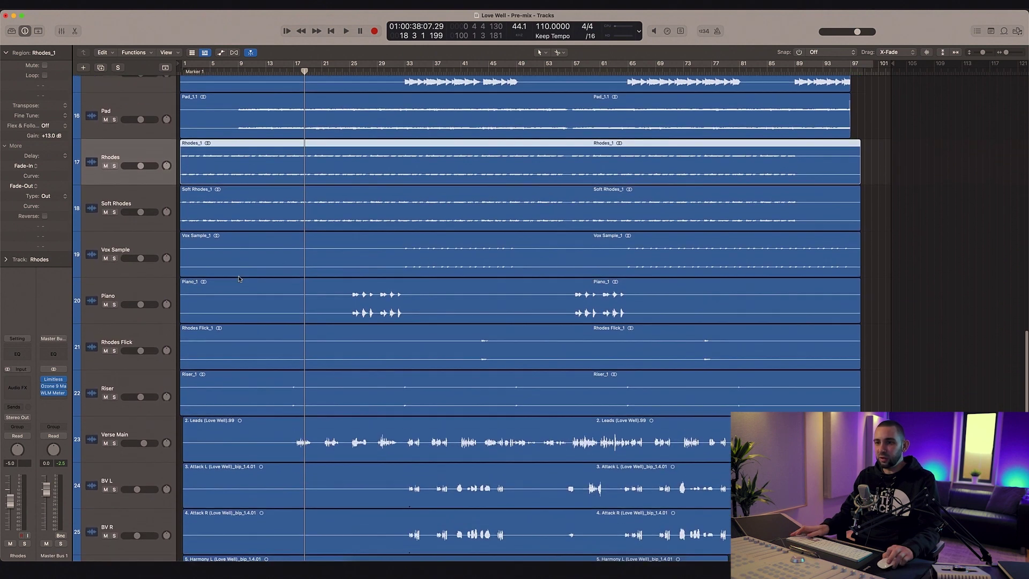
Step: Move the playhead to bar 33 and listen to the unmixed instrumental from there
scroll(239, 279, up, 5)
click(405, 72)
scroll(400, 268, up, 9)
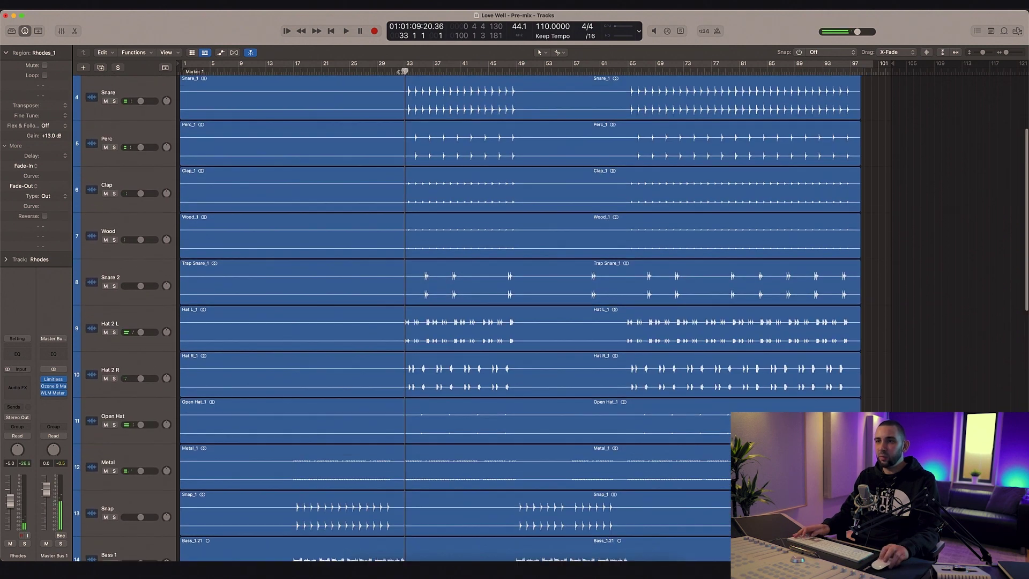
key(space)
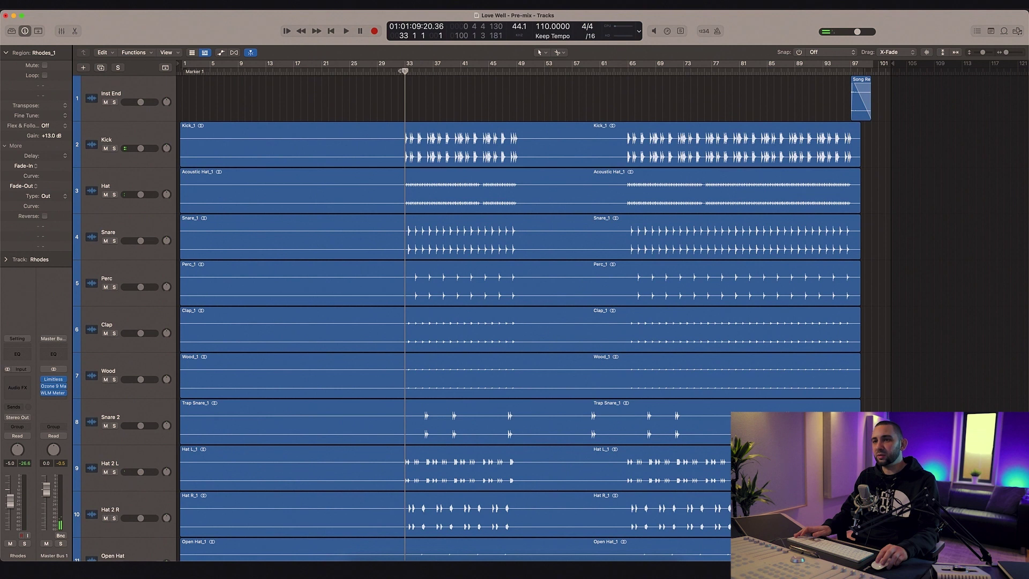
key(space)
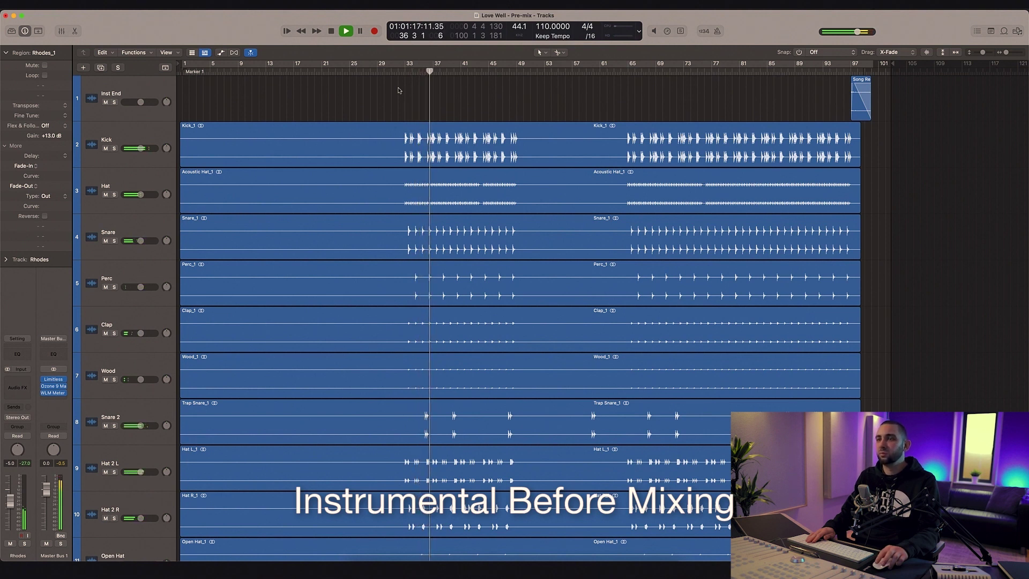
key(space)
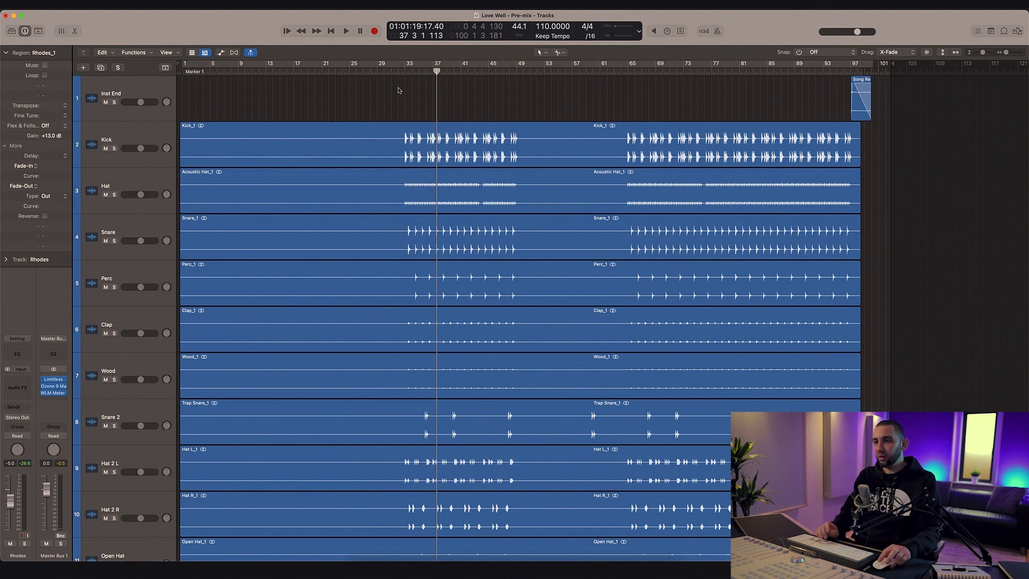
Step: Examine the unmixed instrumental's track list between Kick and Rhodes Flick, selecting the Soft Rhodes and Kick tracks
scroll(398, 91, down, 2)
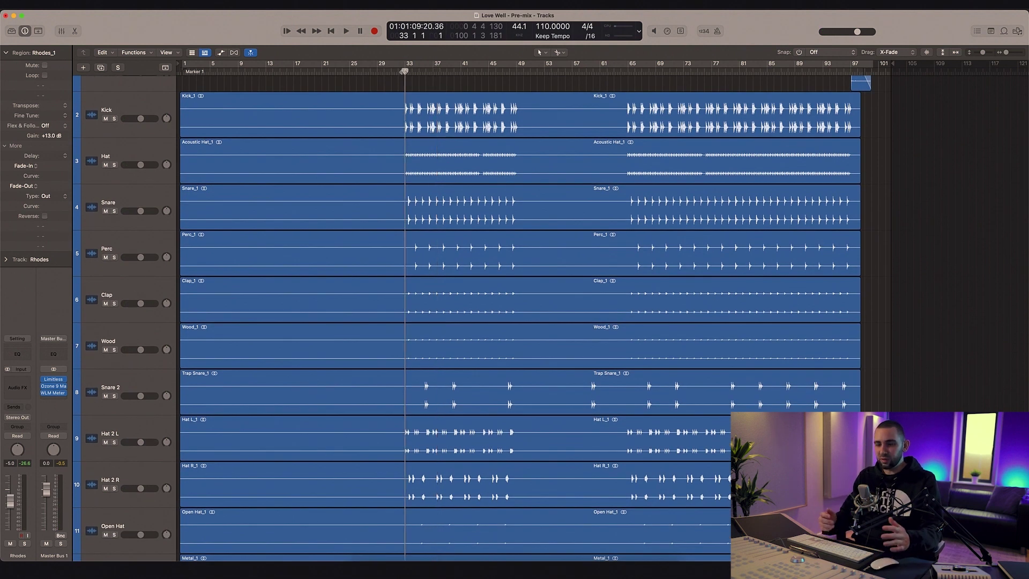
scroll(237, 278, down, 15)
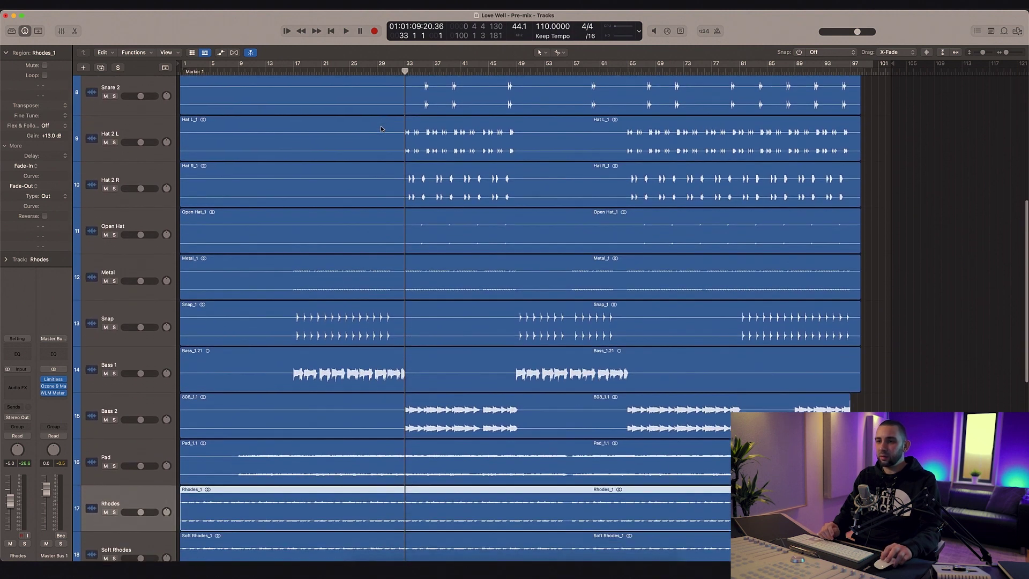
scroll(309, 315, up, 5)
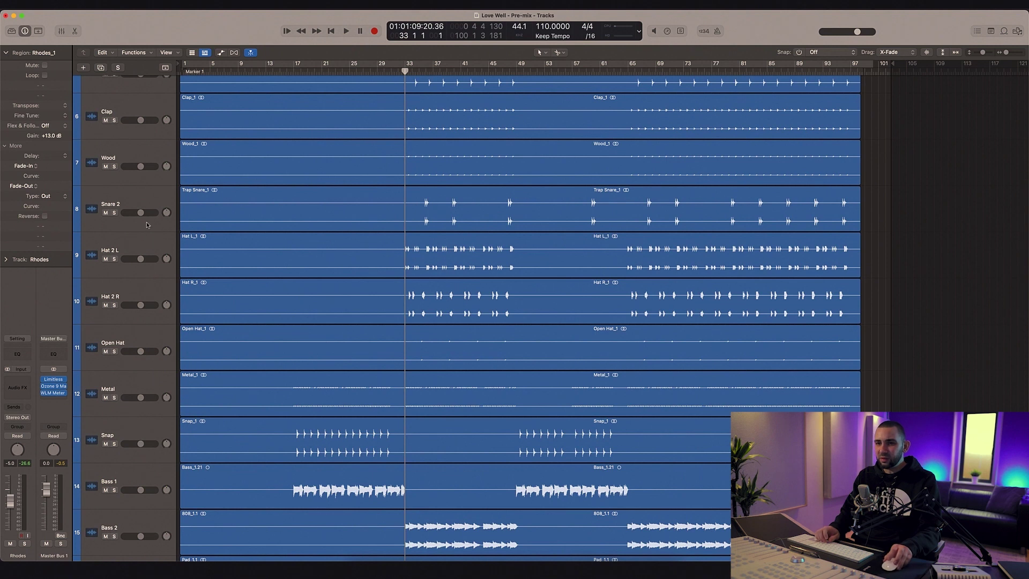
scroll(188, 180, up, 5)
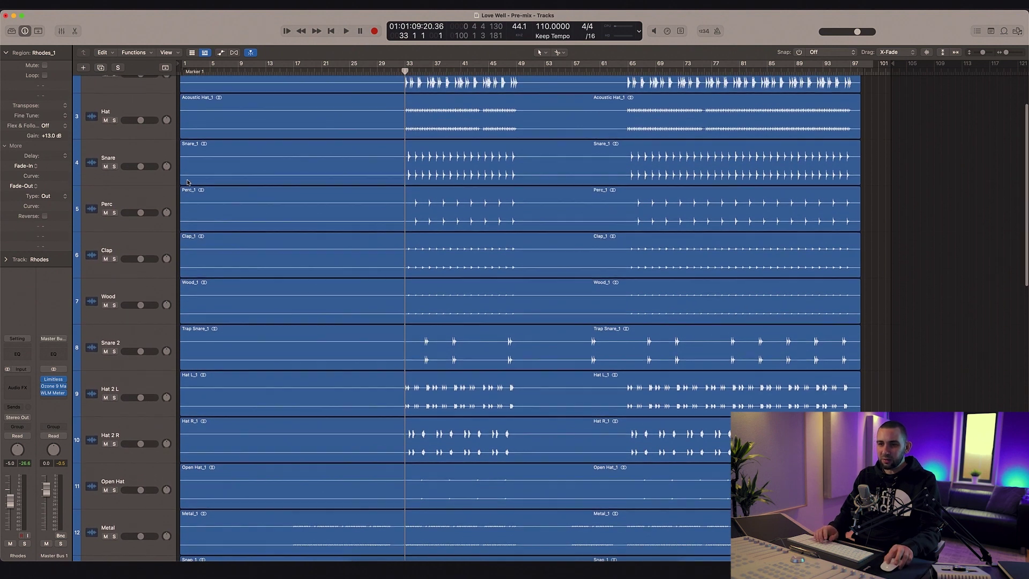
scroll(187, 183, down, 15)
click(126, 375)
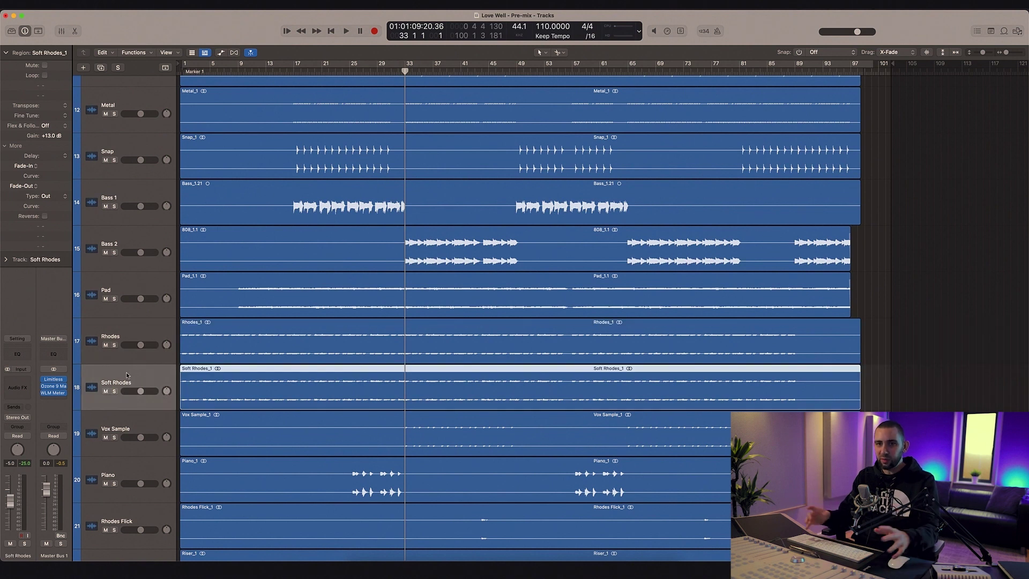
scroll(233, 258, up, 15)
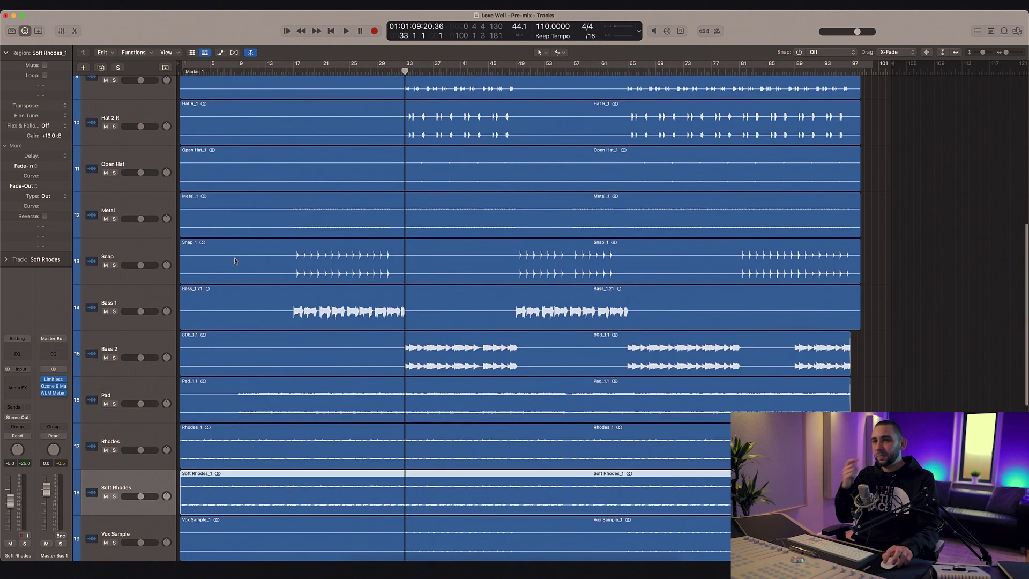
click(133, 136)
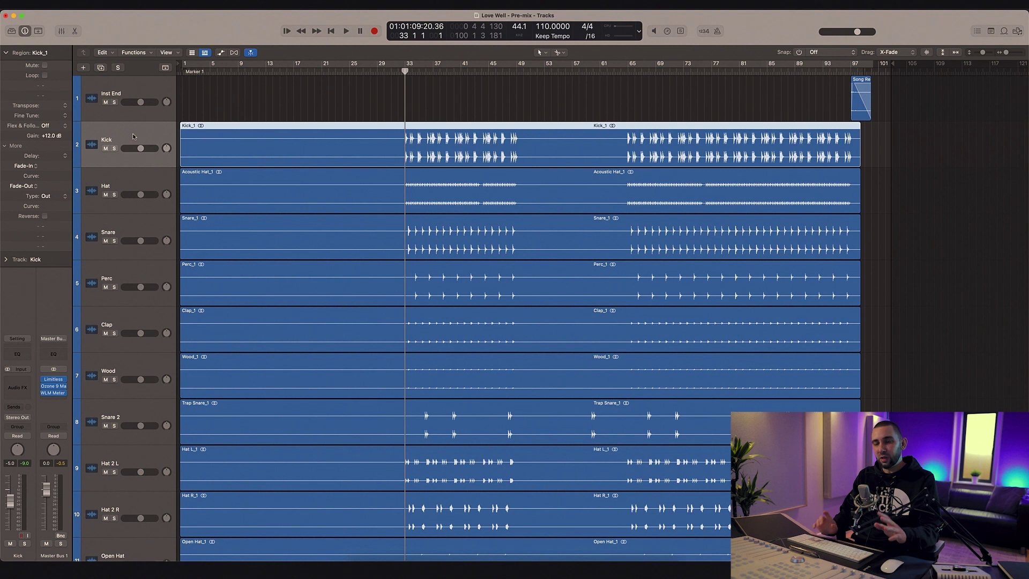
Step: Switch the project to the Main alternative
click(61, 6)
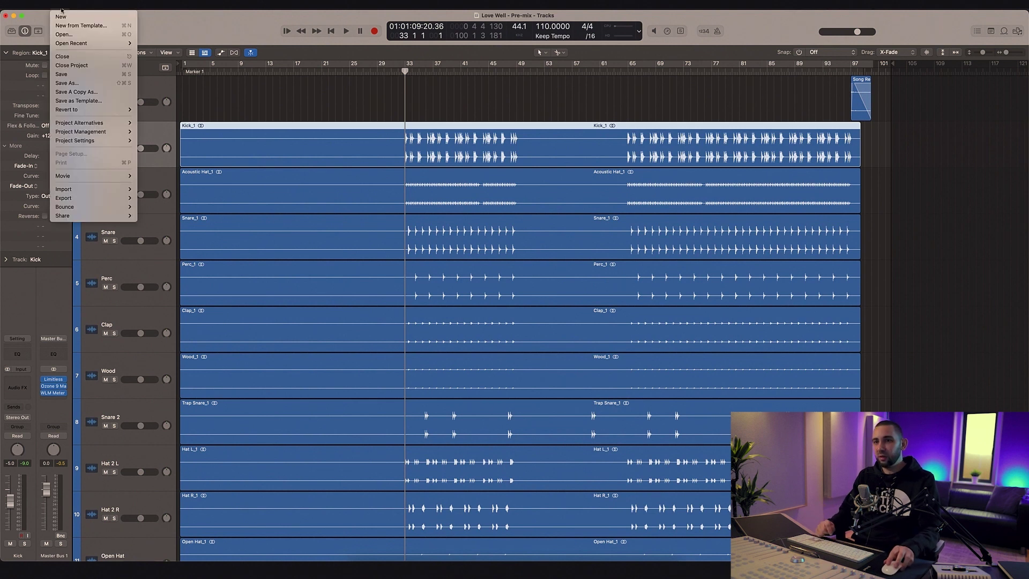
mouse_move(101, 121)
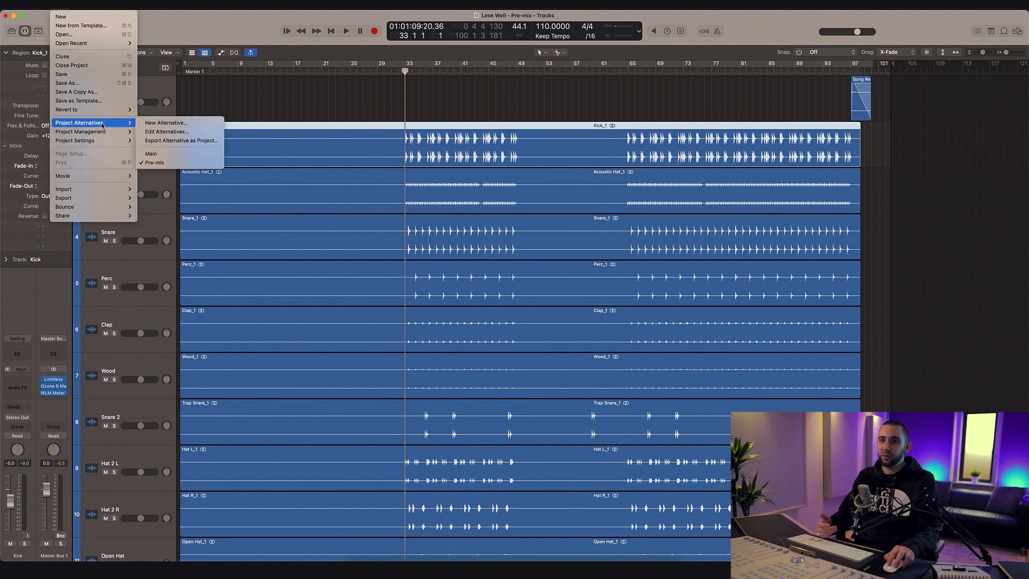
click(152, 153)
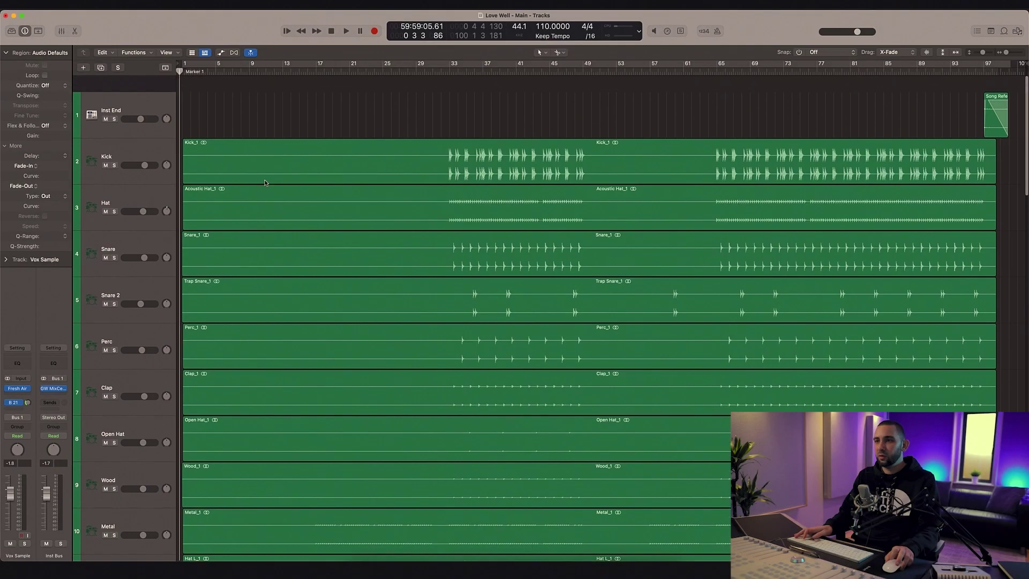
Step: Look over the mixed project's instrument, vocal and bus tracks, and inspect the 1/4 Delay Throws channel strip
scroll(265, 183, down, 15)
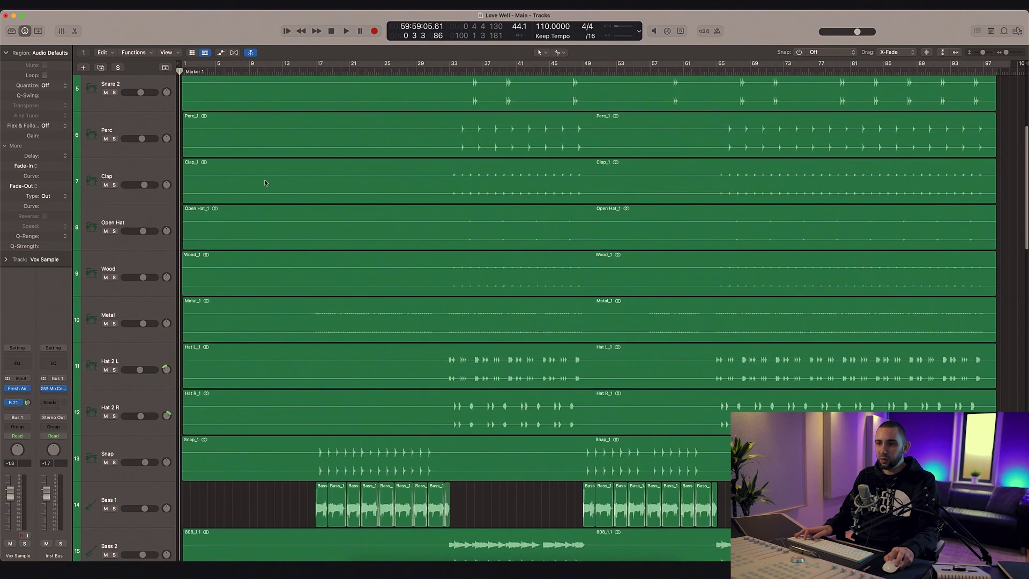
scroll(265, 183, down, 20)
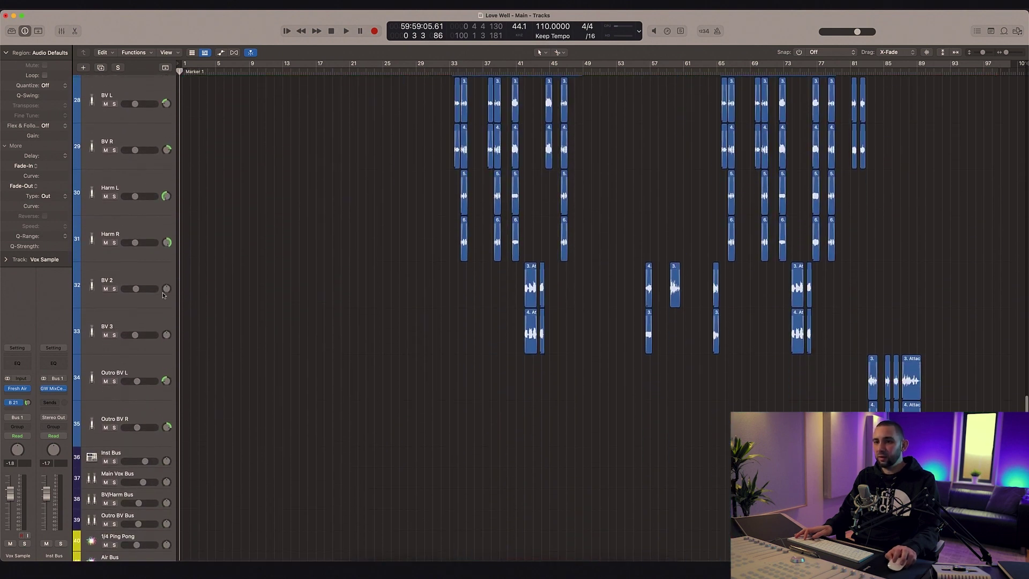
click(135, 404)
scroll(223, 372, up, 10)
click(141, 273)
scroll(141, 273, up, 15)
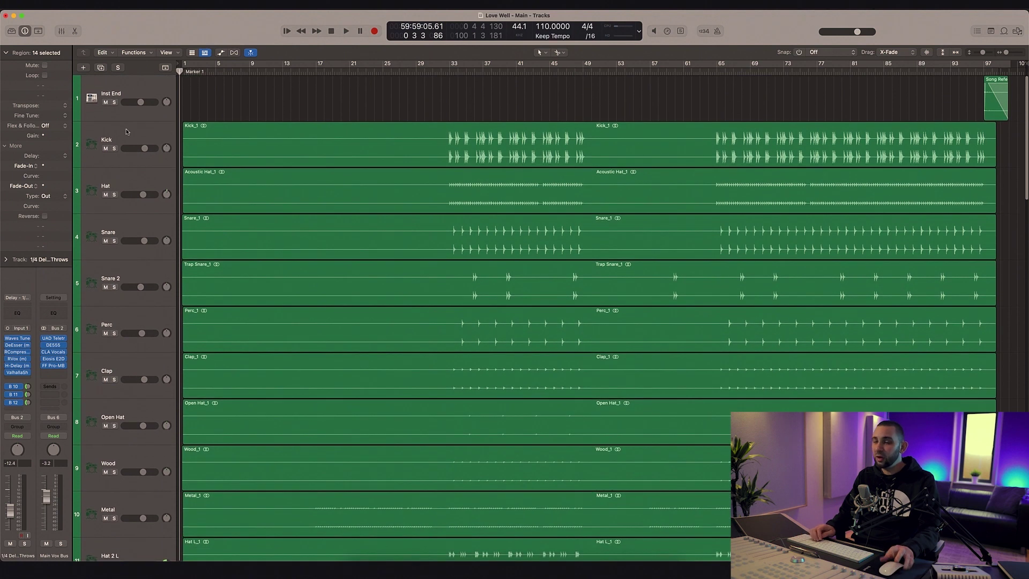
Step: Go through the drum tracks one by one from Kick to Hat 2 L to examine their channel strips
click(127, 131)
key(Down)
key(Down)
key(Down)
key(Down)
key(Down)
key(Down)
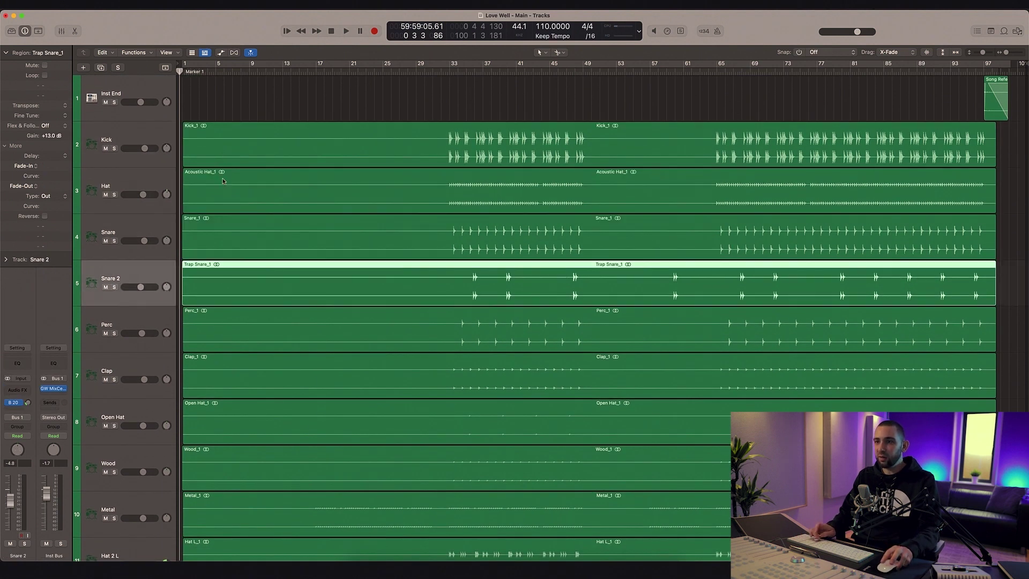
key(Down)
key(Down)
key(Down)
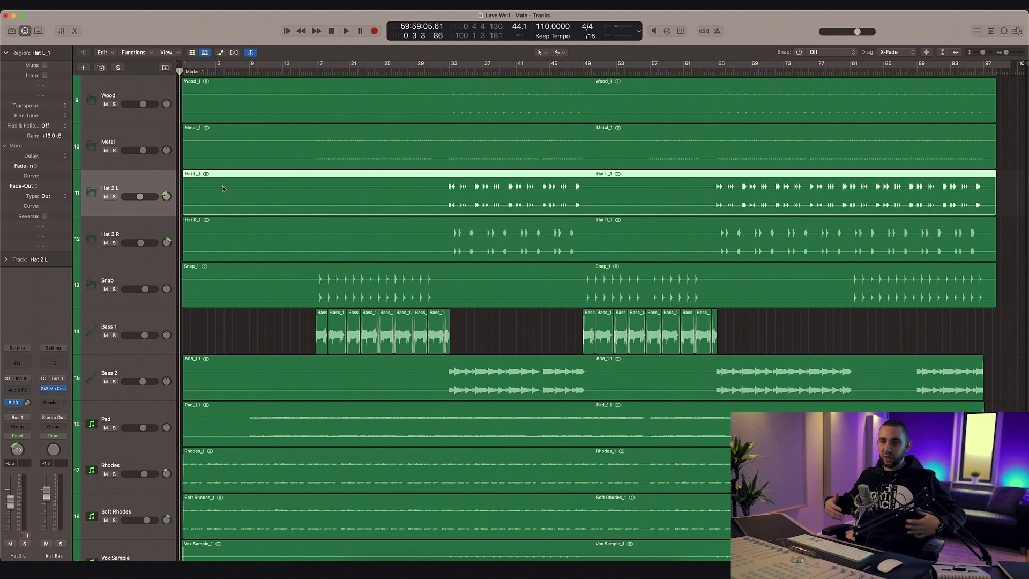
Step: Inspect the Hat 2 R, Snap and 1/4 Delay Throws channel strips and look over the vocal tracks
click(163, 226)
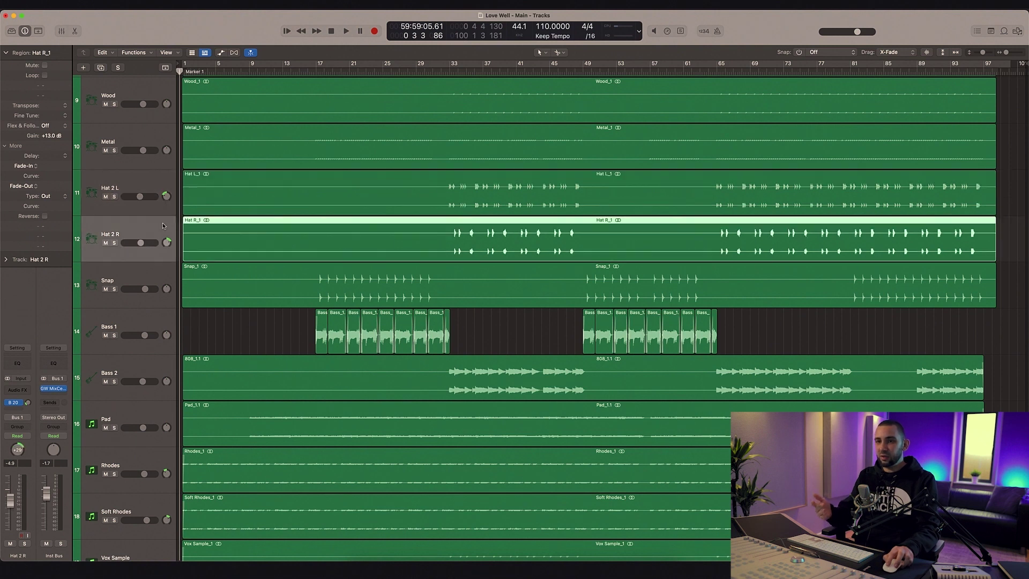
click(159, 274)
scroll(157, 279, down, 10)
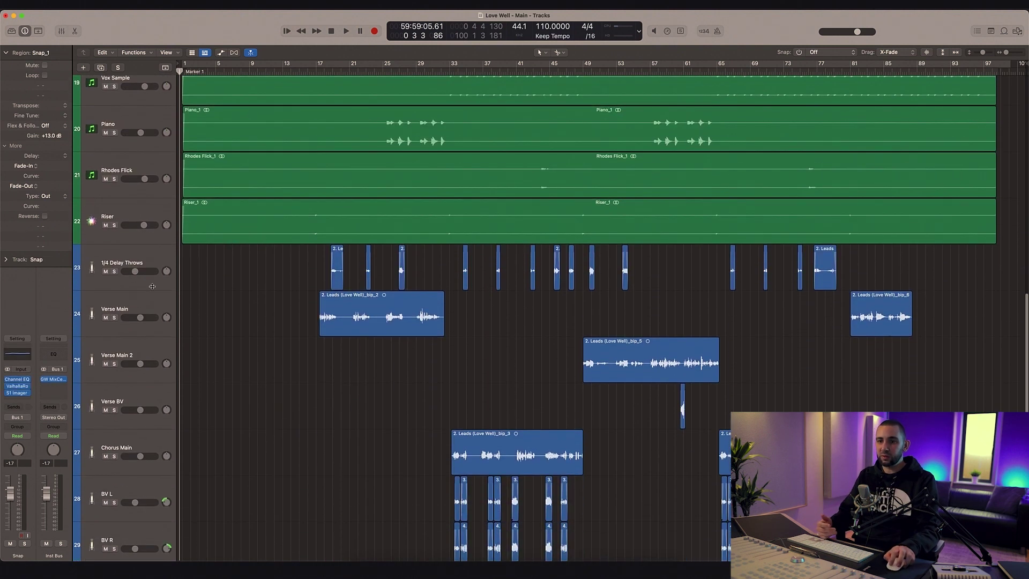
click(149, 296)
click(151, 284)
scroll(224, 275, down, 7)
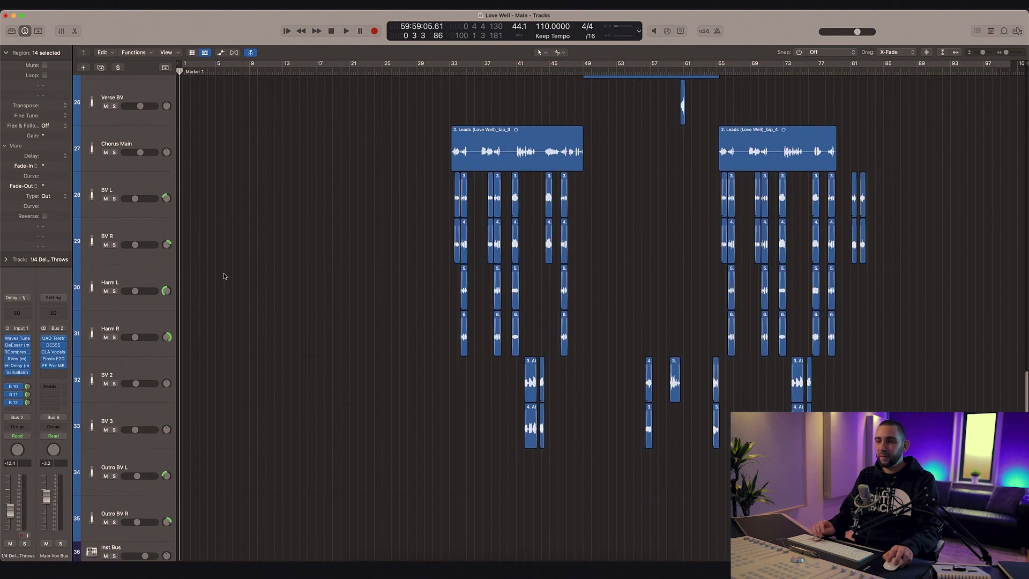
scroll(224, 272, up, 20)
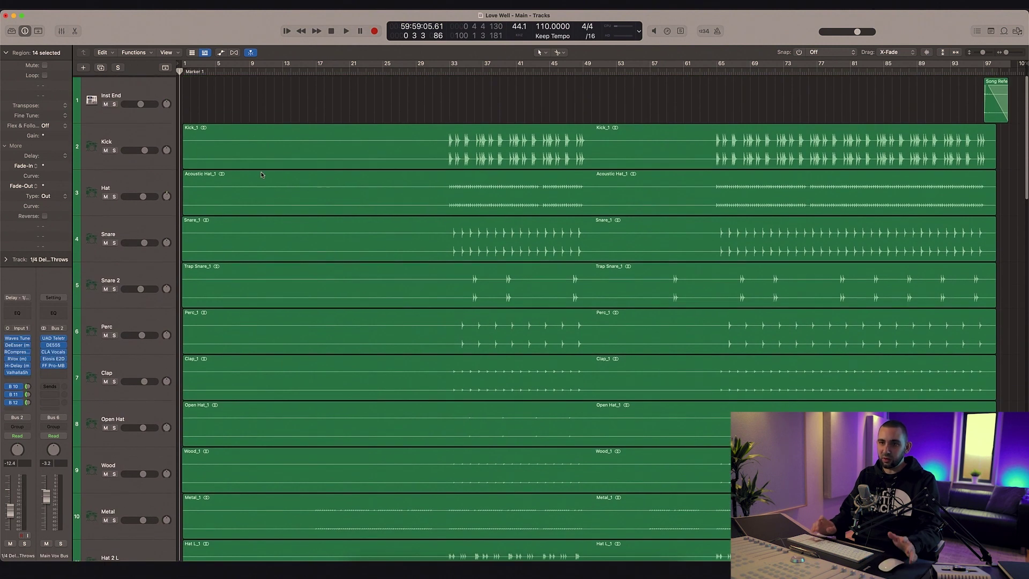
Step: Inspect the Verse Main, Outro BV L, BV 3 and BV 2 channel strips among the vocal tracks
scroll(264, 160, down, 20)
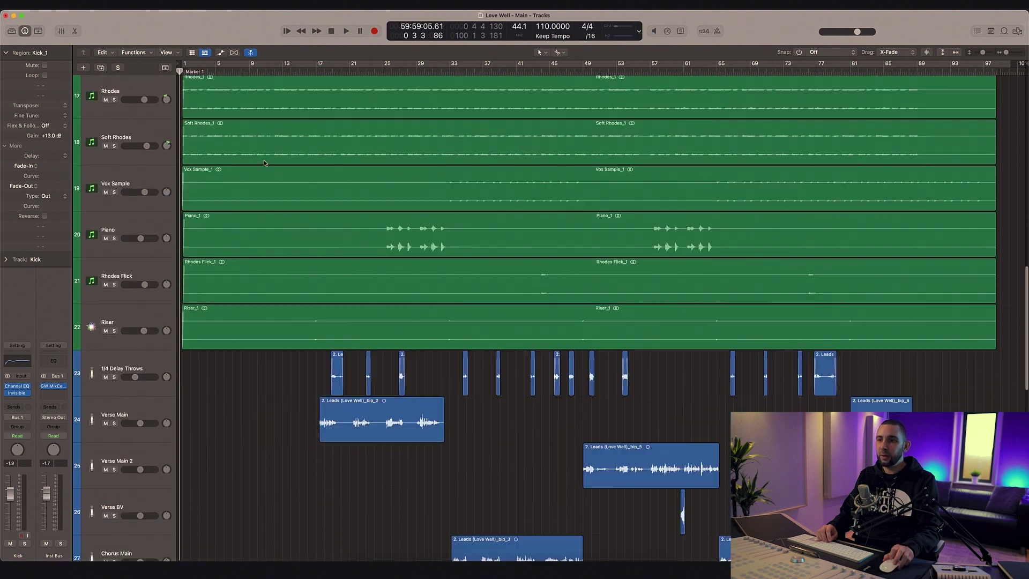
click(176, 247)
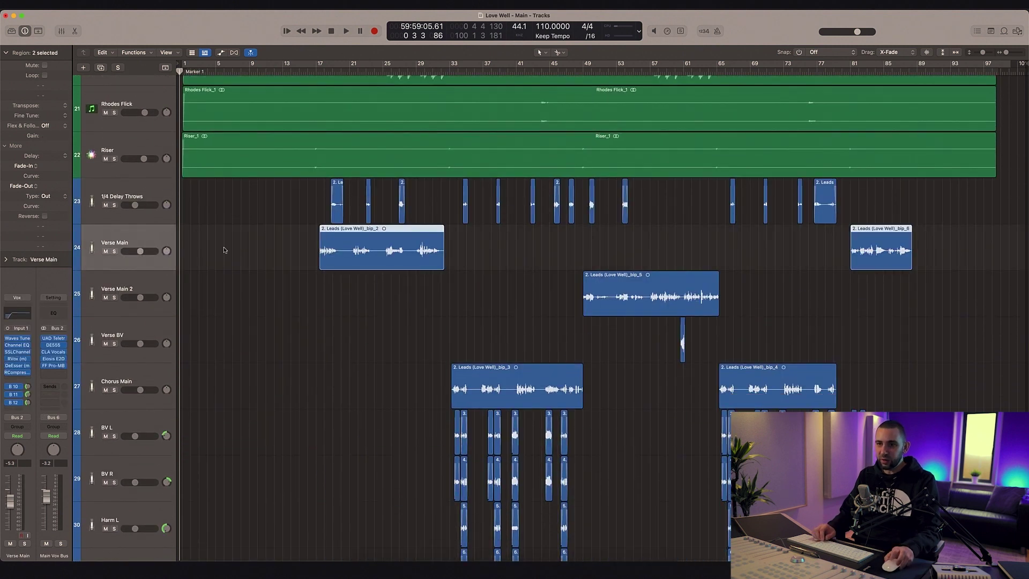
scroll(224, 250, down, 7)
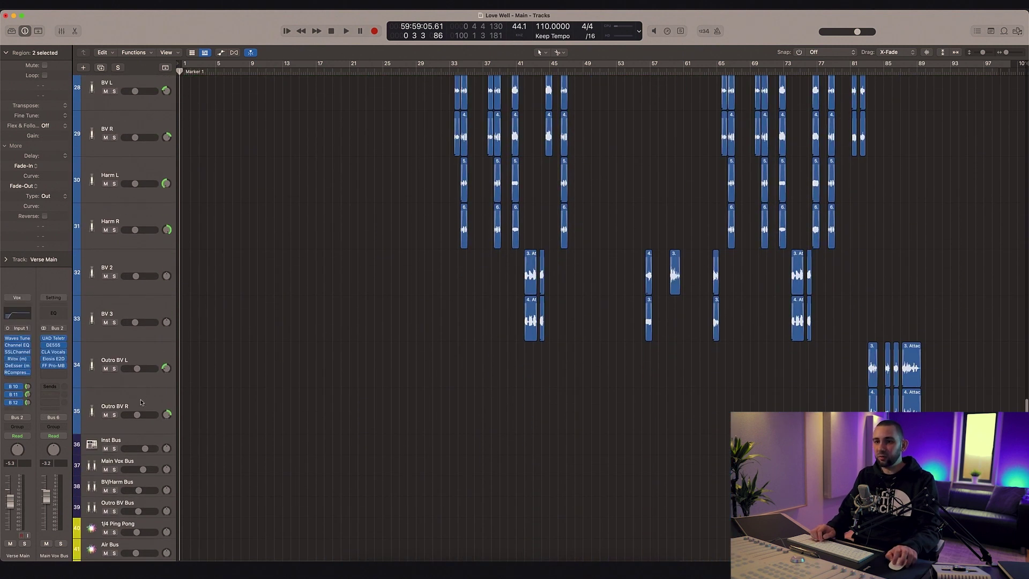
click(140, 356)
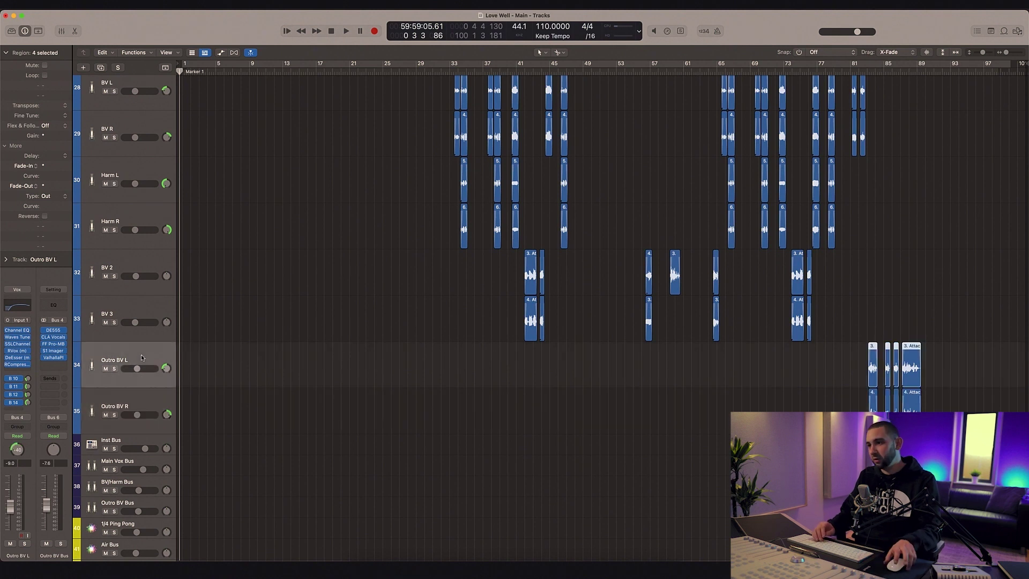
click(150, 302)
scroll(150, 304, up, 2)
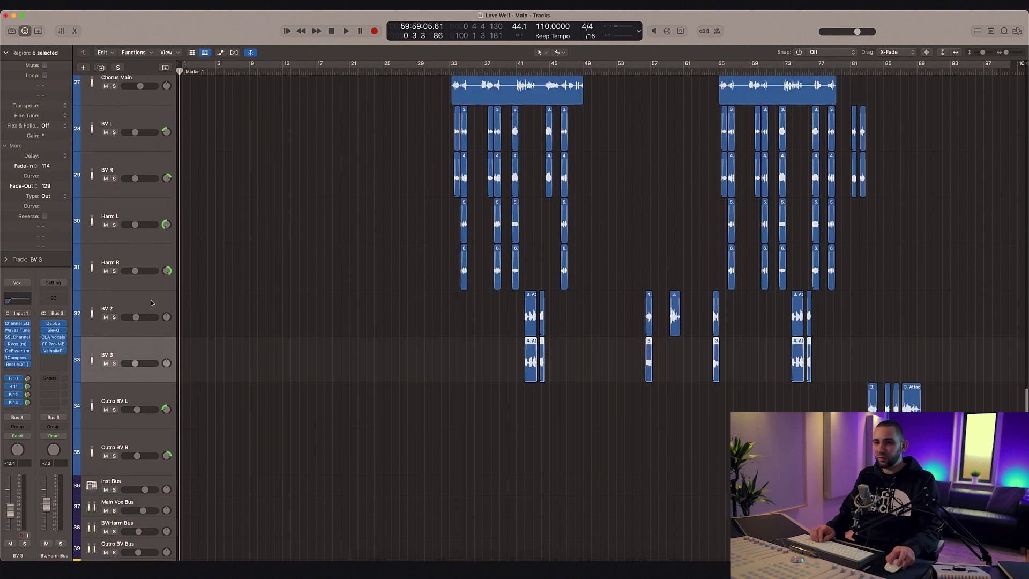
click(151, 304)
scroll(224, 298, up, 20)
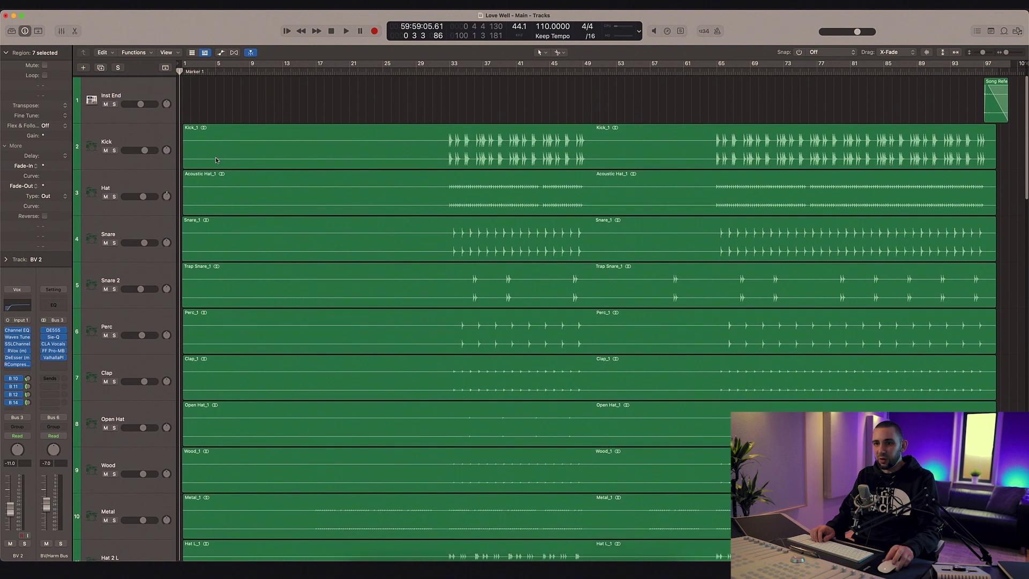
Step: Play the mixed song from bar 16 and follow the instrument and verse vocal tracks during playback
scroll(216, 156, down, 10)
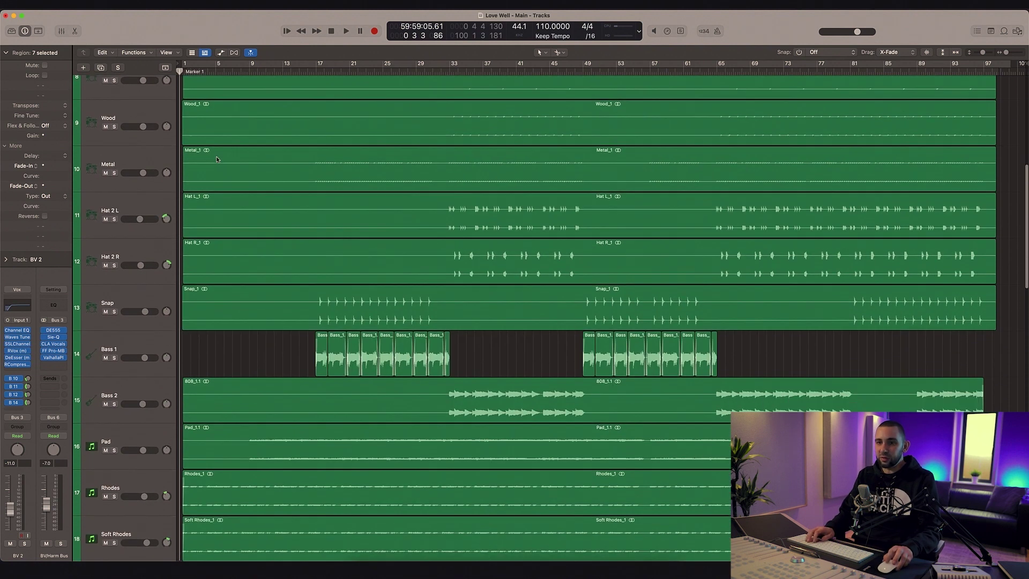
click(313, 70)
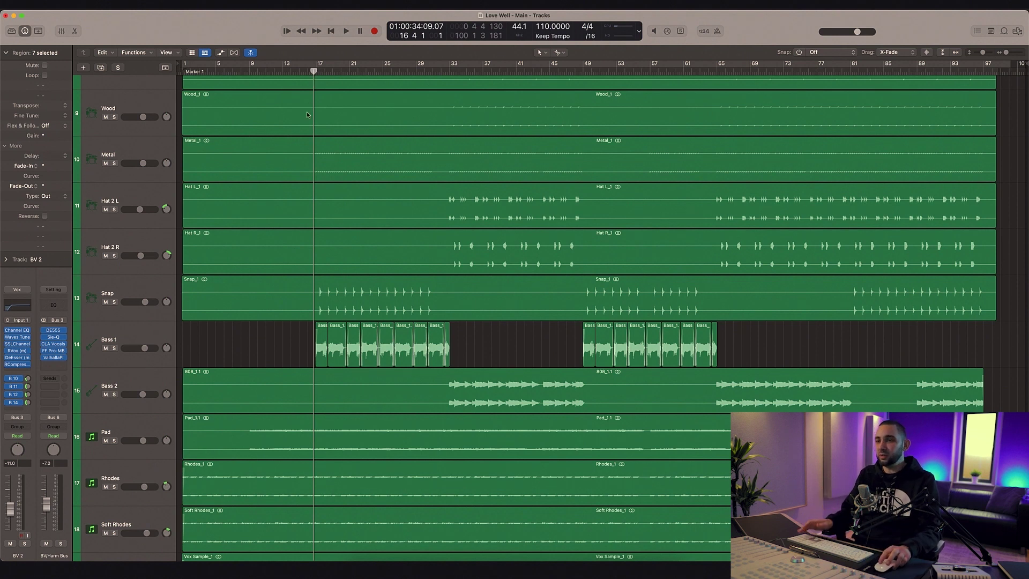
scroll(308, 114, down, 7)
scroll(307, 114, down, 5)
scroll(292, 107, up, 20)
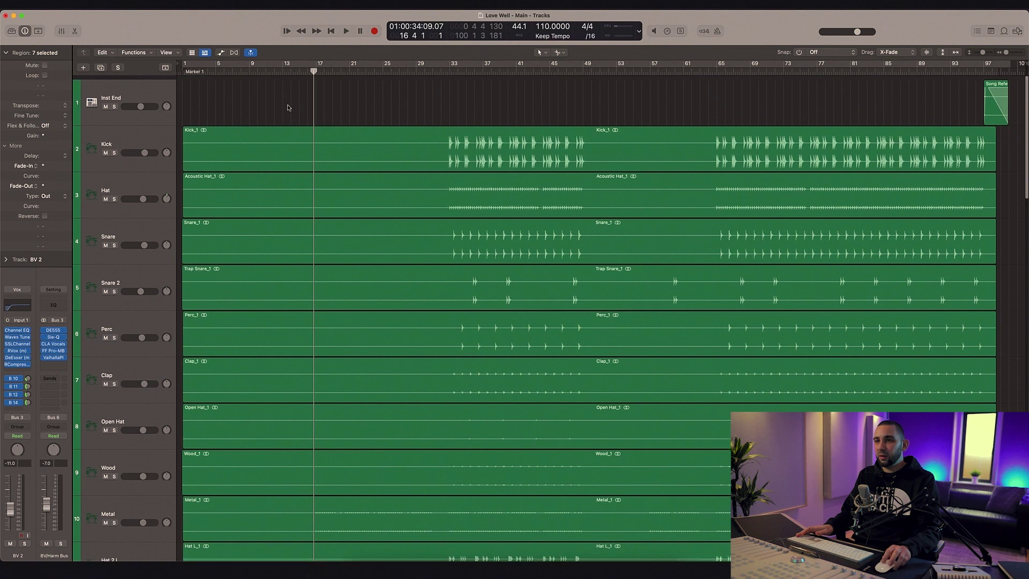
key(space)
scroll(289, 105, down, 12)
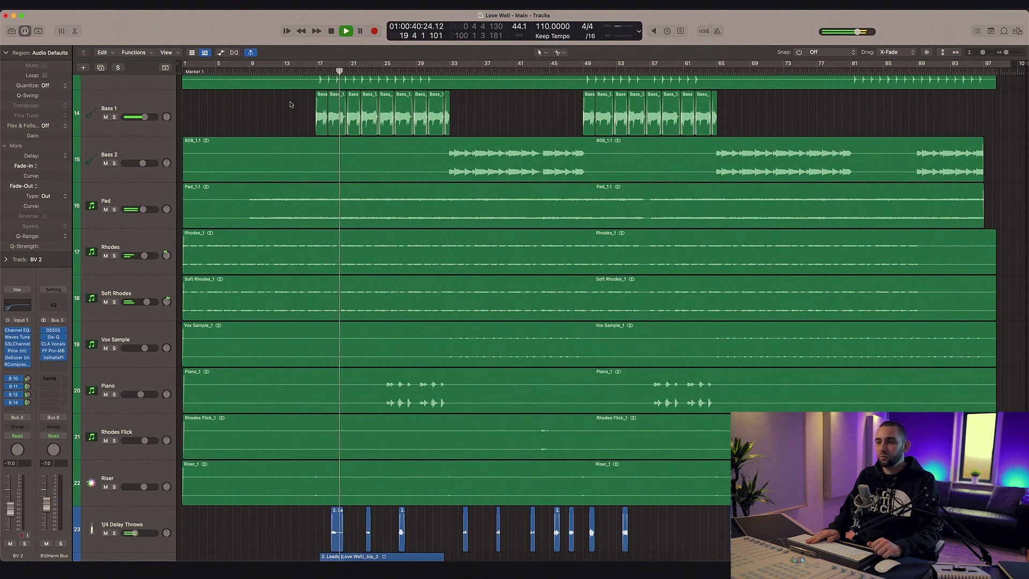
scroll(290, 105, down, 3)
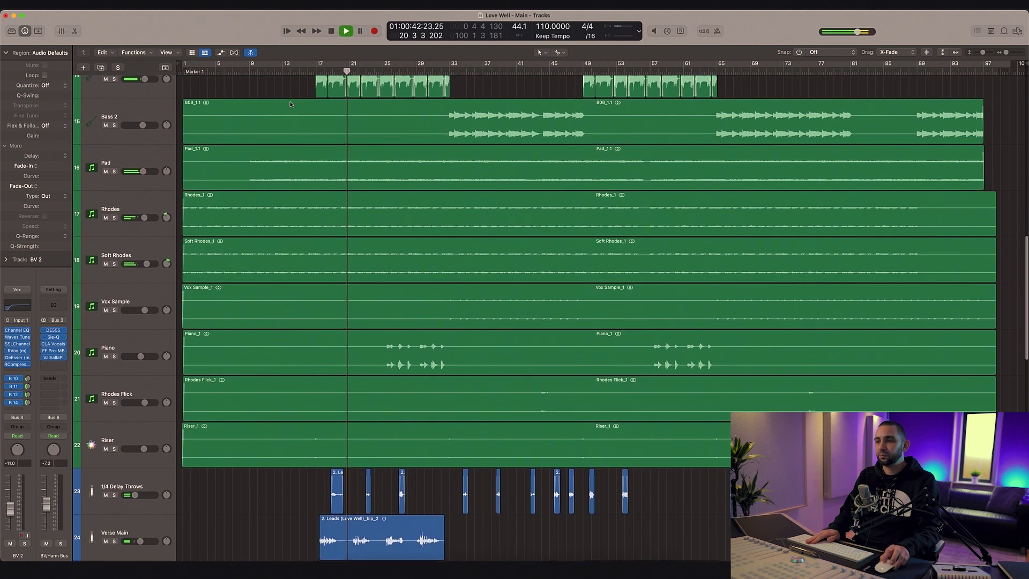
scroll(290, 104, down, 2)
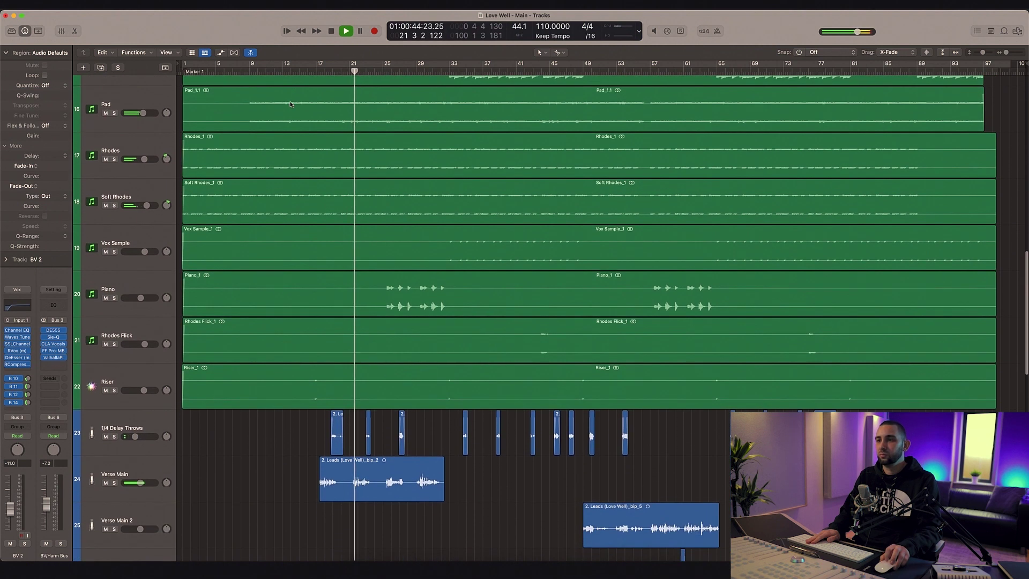
scroll(290, 104, down, 3)
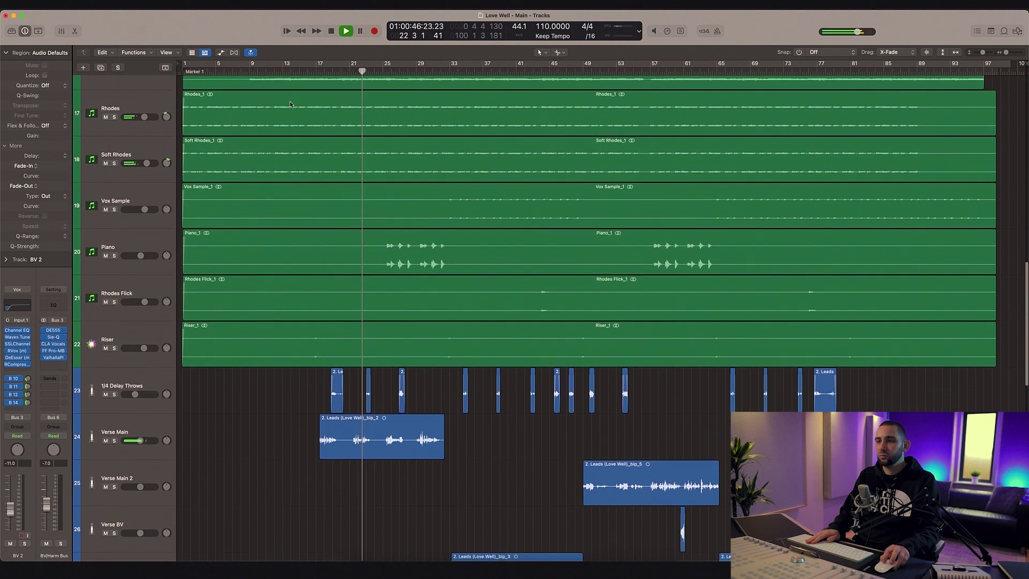
scroll(290, 104, down, 2)
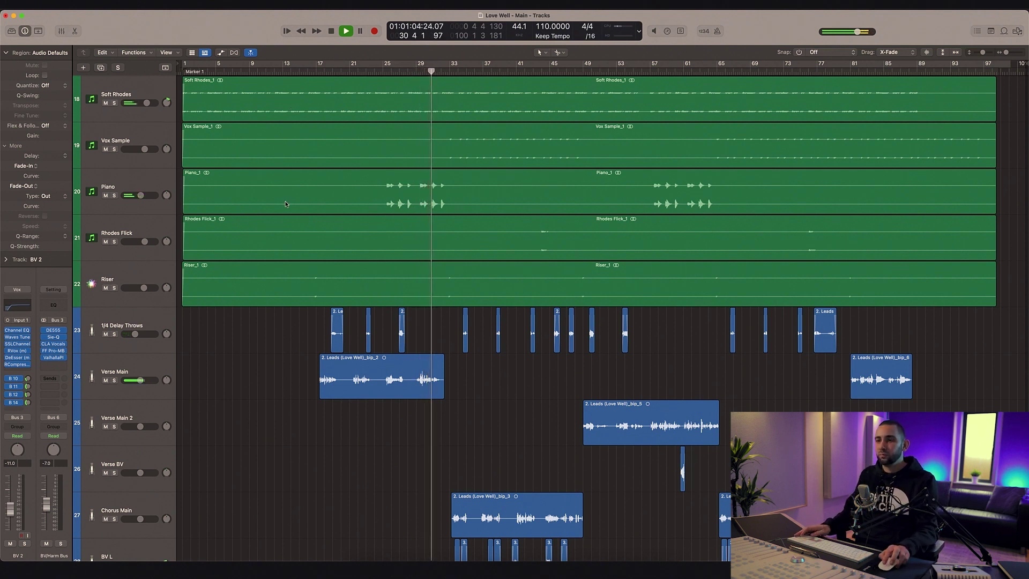
Step: Follow the chorus lead, background vocal and harmony tracks as the mix plays, and stop playback in bar 39
scroll(443, 67, down, 1)
scroll(444, 67, down, 5)
scroll(445, 71, down, 4)
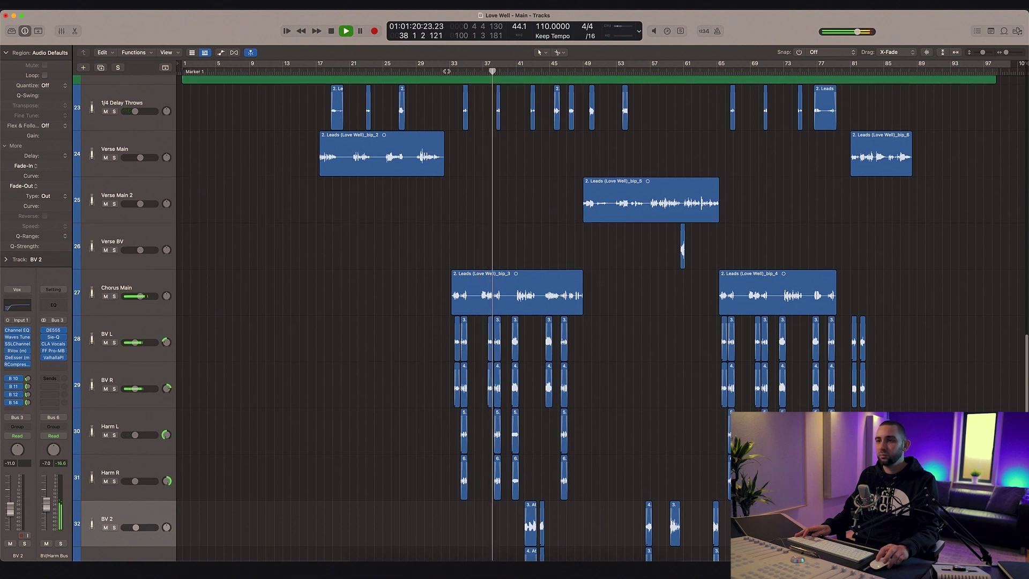
scroll(537, 317, down, 2)
scroll(536, 317, down, 2)
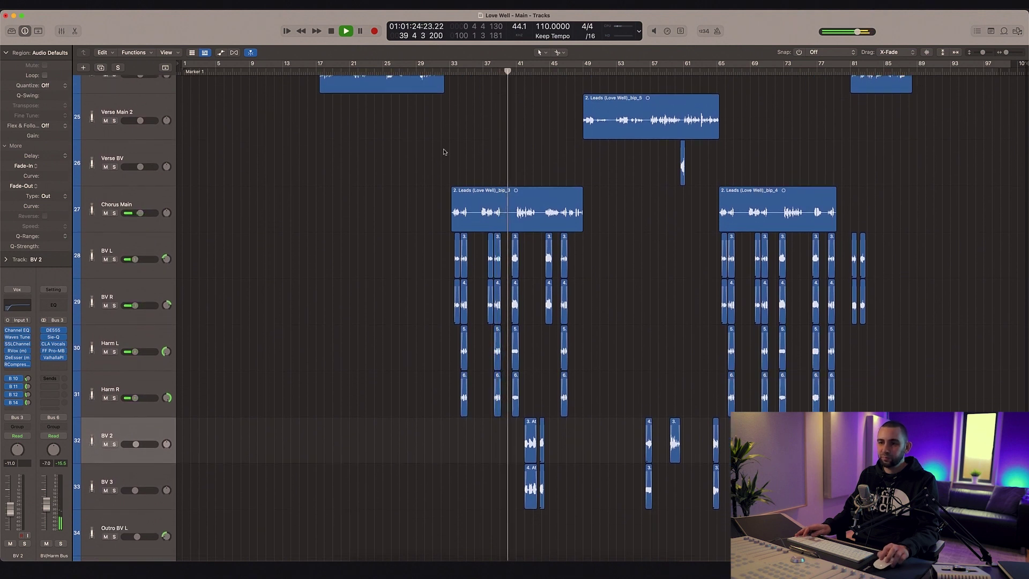
key(space)
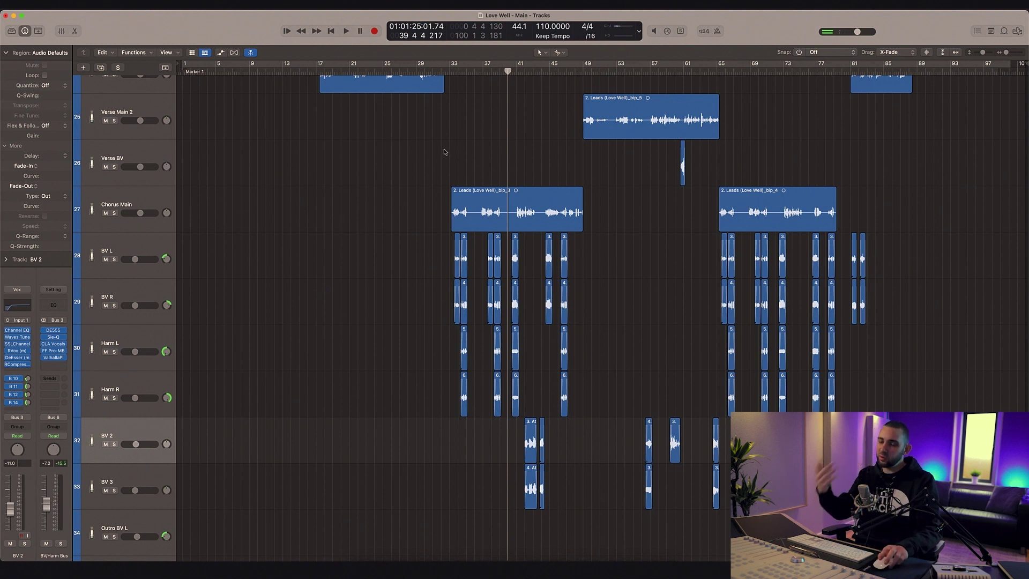
Step: Move the playhead back to bar 17 and look over the vocal and instrument tracks
scroll(444, 161, up, 20)
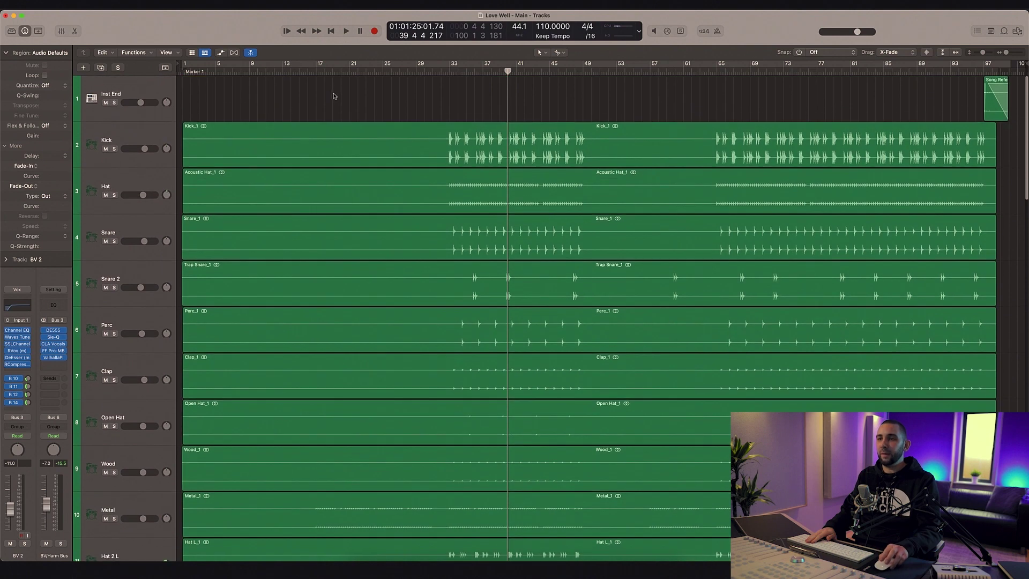
scroll(335, 99, down, 8)
click(319, 71)
scroll(174, 205, down, 8)
scroll(174, 205, down, 9)
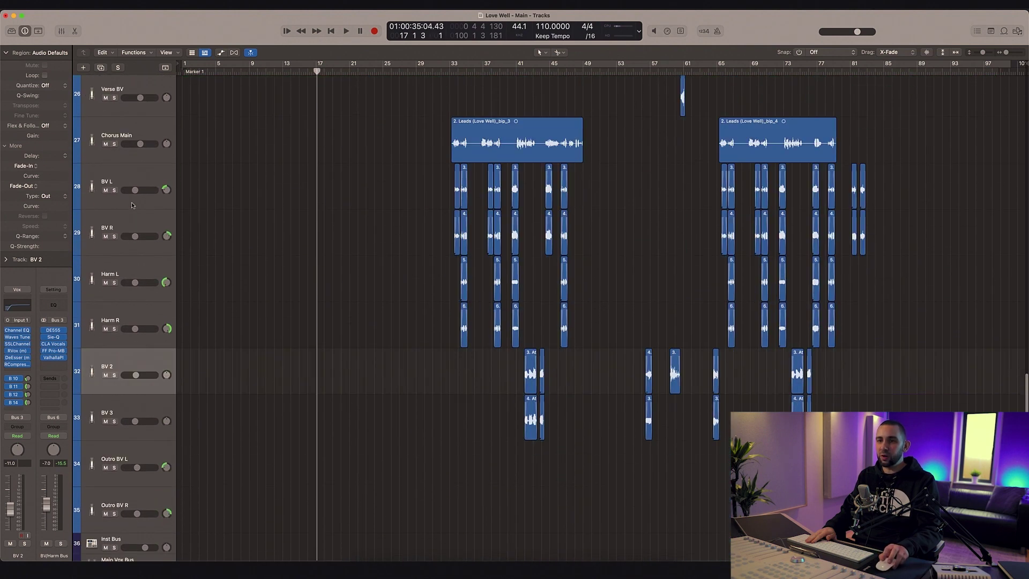
scroll(275, 268, up, 15)
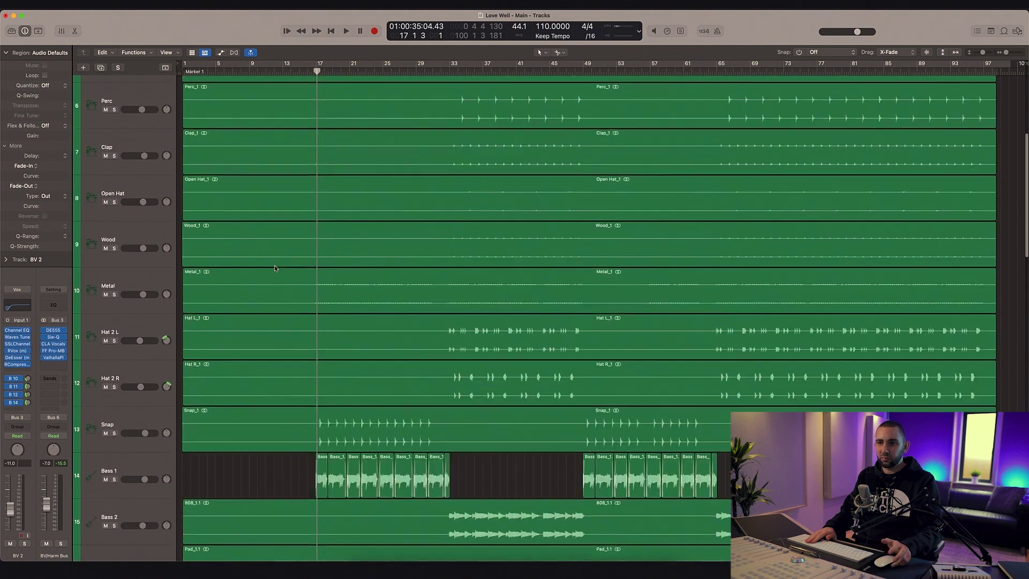
scroll(268, 266, down, 5)
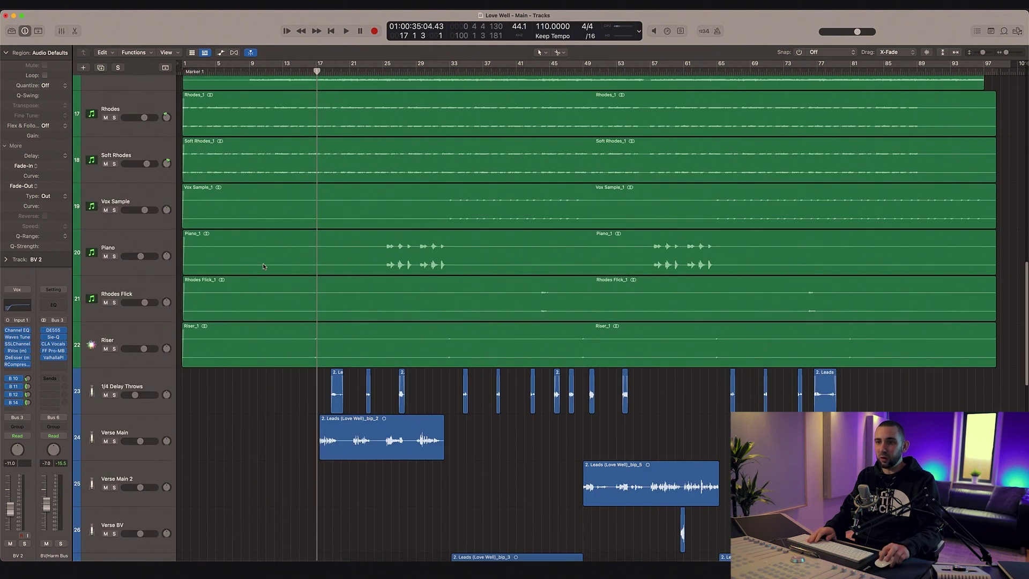
Step: Mute the vocal tracks from 1/4 Delay Throws through Outro BV R and clear the region selection
click(130, 386)
scroll(125, 402, down, 10)
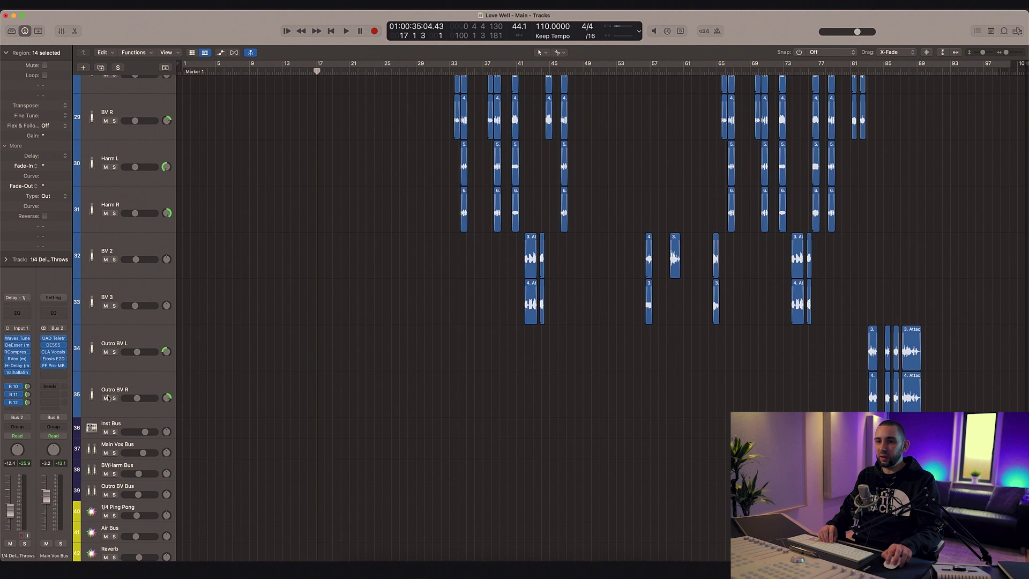
key(super+a)
scroll(272, 304, up, 18)
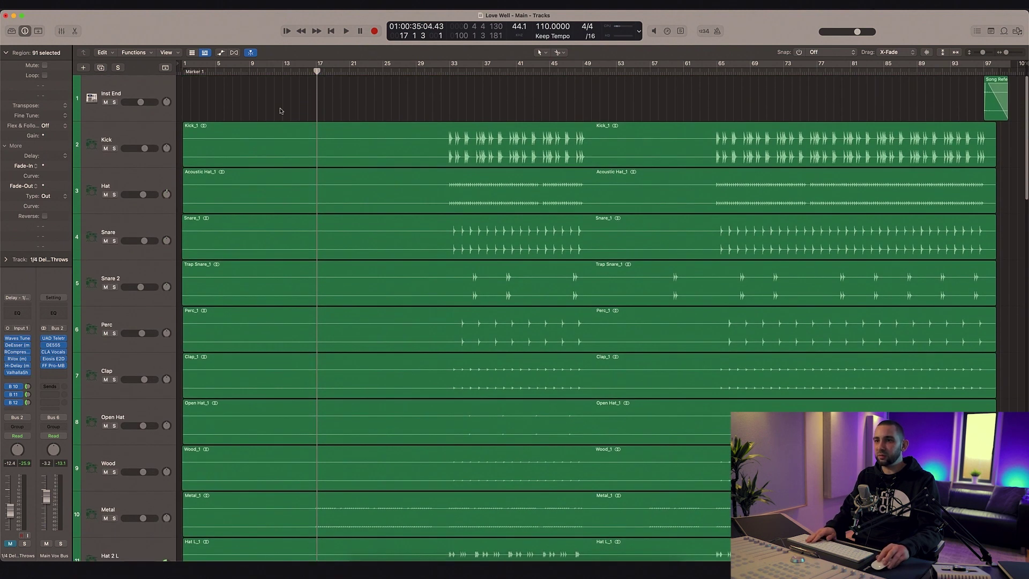
click(280, 110)
Step: Look over the instrument tracks that play in the verse, including Snap, the basses, Pad, Rhodes and Vox Sample
scroll(279, 111, down, 10)
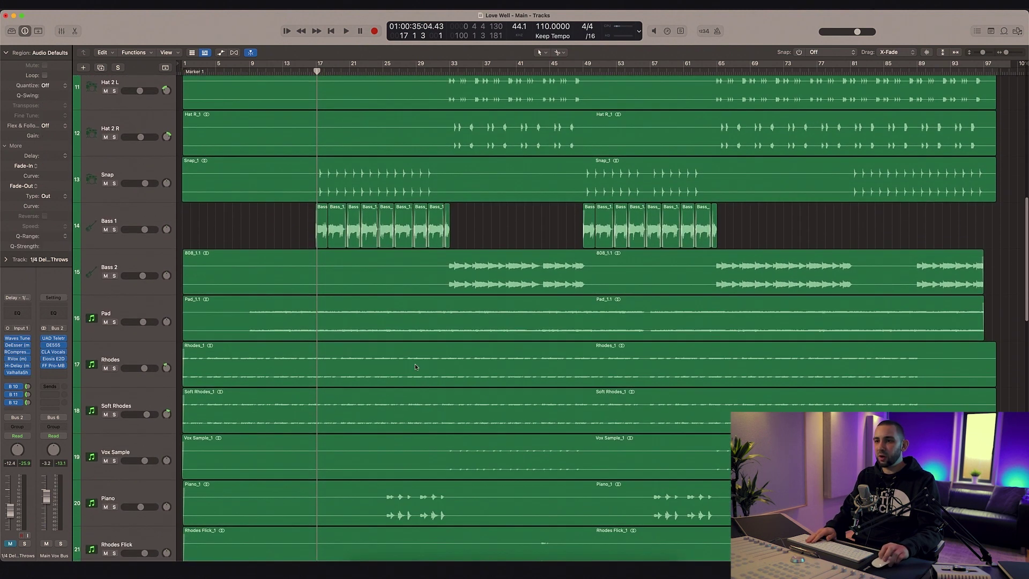
scroll(371, 187, up, 7)
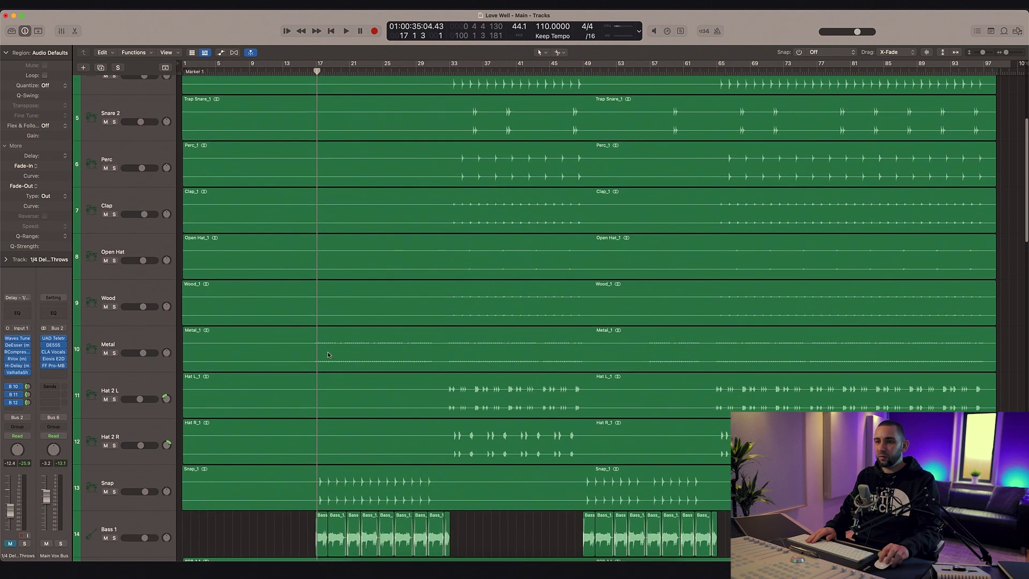
click(320, 358)
scroll(317, 350, down, 5)
drag(283, 338, 435, 320)
drag(272, 339, 478, 328)
click(359, 301)
scroll(359, 308, down, 1)
scroll(359, 311, down, 3)
click(307, 314)
click(307, 346)
click(296, 405)
click(294, 439)
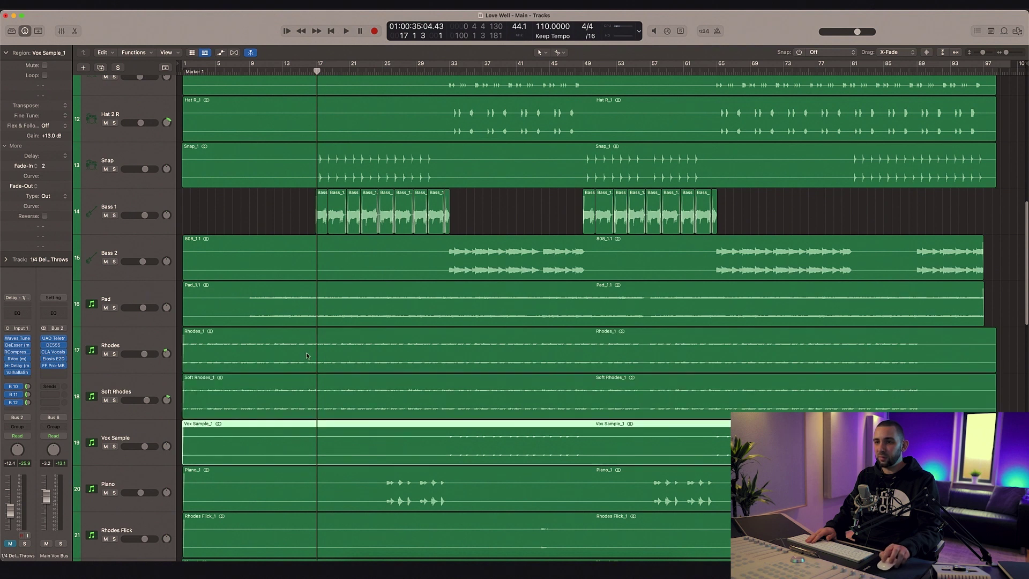
scroll(307, 356, down, 2)
Step: Solo the Snap track and listen to it from bar 17
click(315, 70)
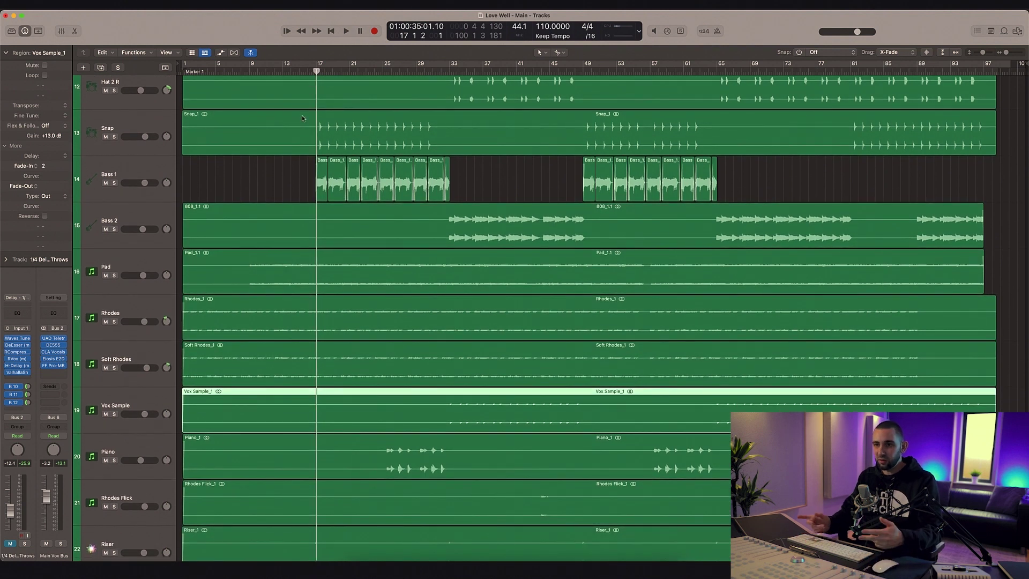
click(126, 128)
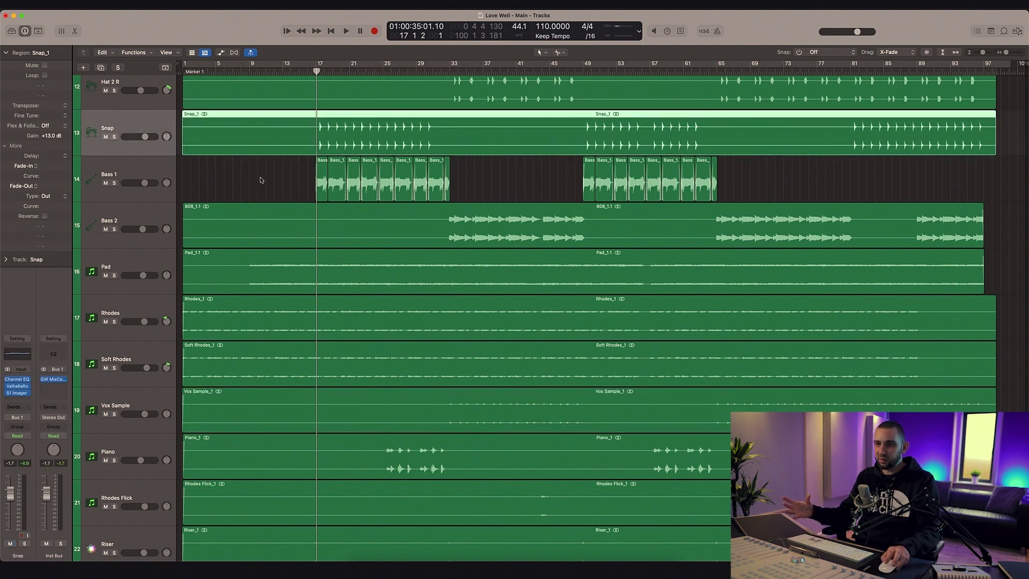
click(115, 137)
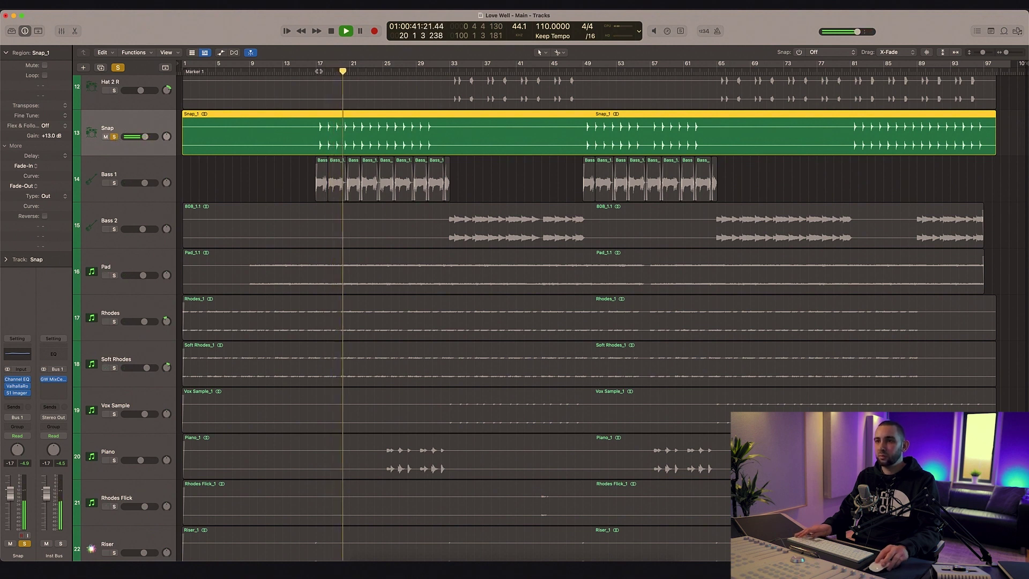
key(space)
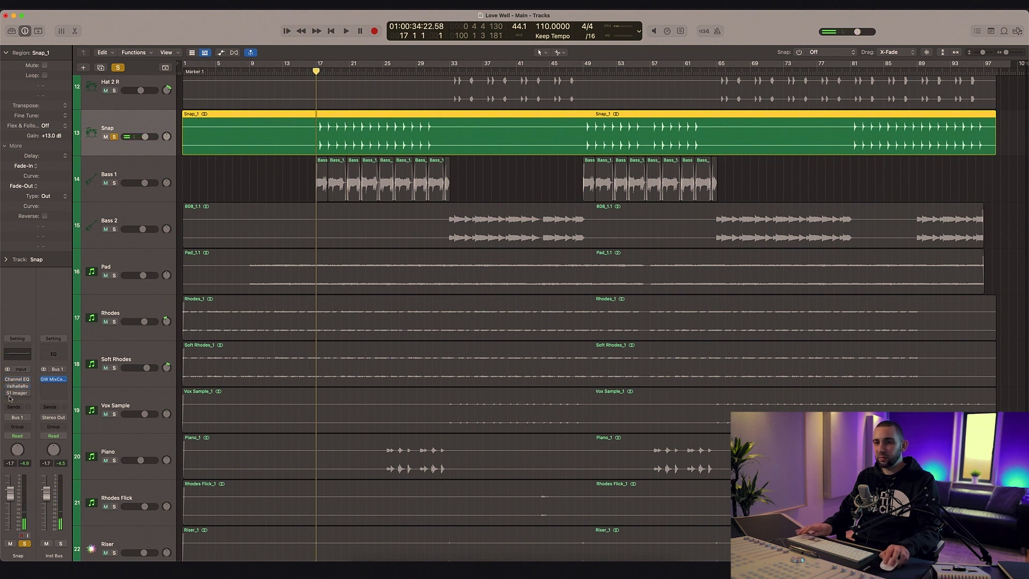
Step: Compare the soloed Snap with its Channel EQ, ValhallaRoom and S1 Imager plug-ins bypassed and enabled
key(space)
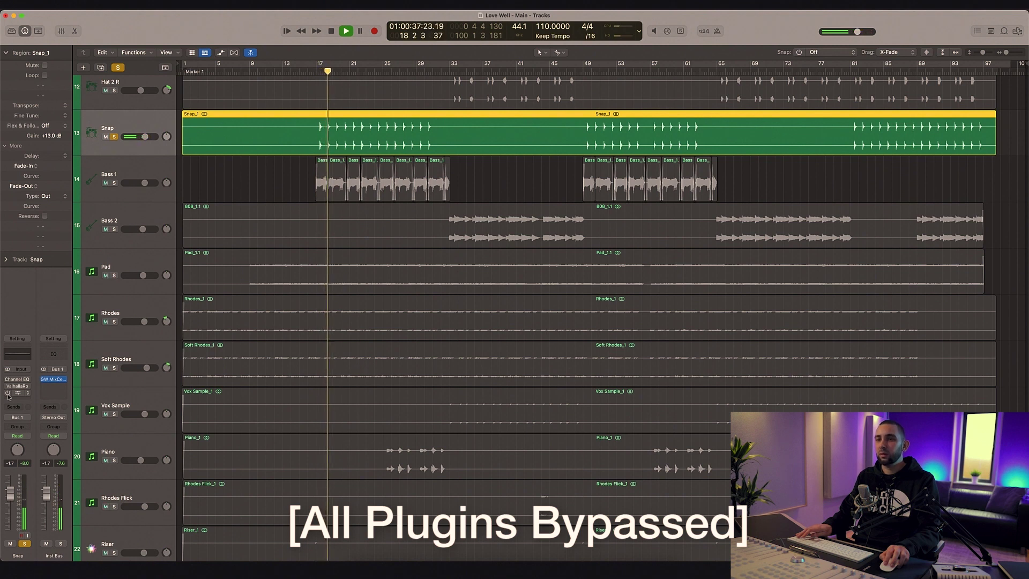
drag(8, 395, 8, 380)
key(space)
key(space)
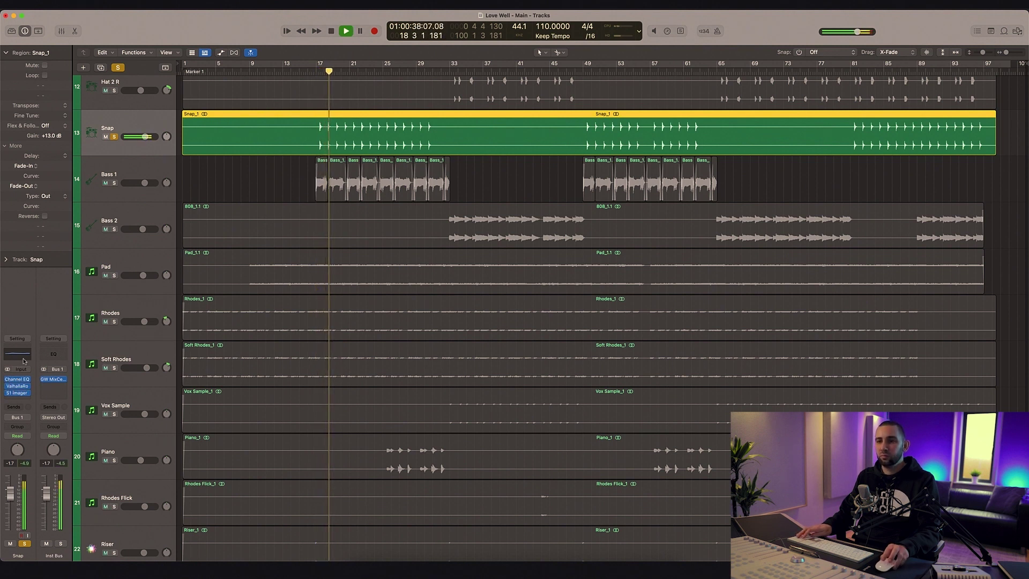
key(space)
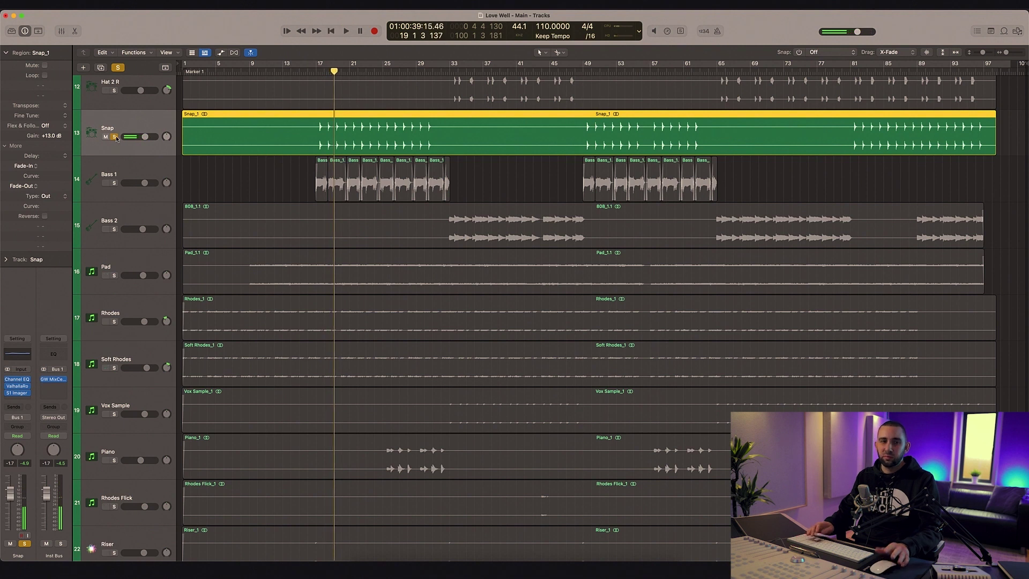
Step: Review the Snap track's Channel EQ bands and replace that plug-in window with its ValhallaRoom reverb
click(17, 379)
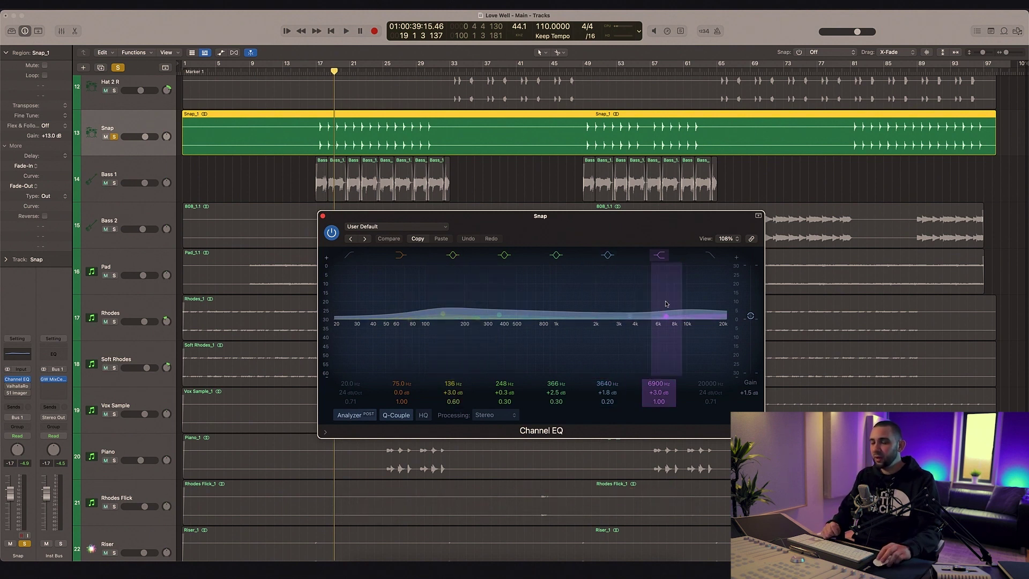
click(8, 386)
click(280, 244)
click(390, 125)
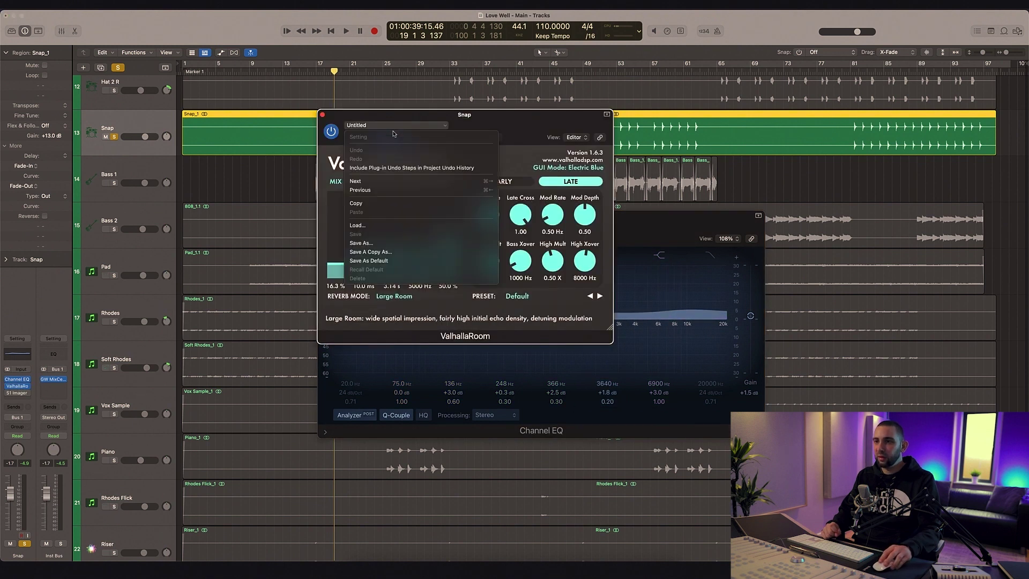
click(391, 116)
drag(391, 114, 363, 148)
click(324, 216)
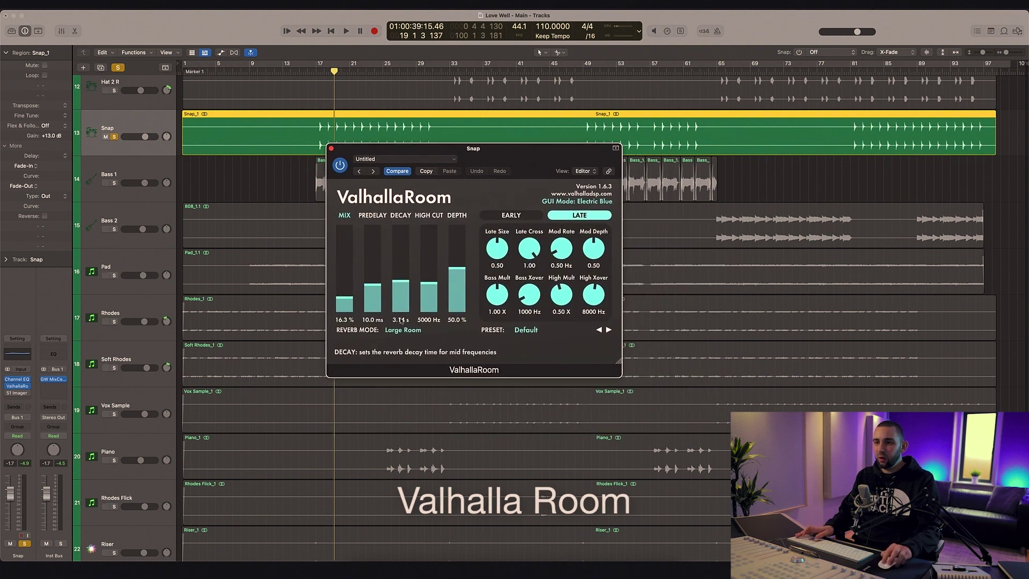
Step: Play the Snap from bar 17 with ValhallaRoom bypassed and enabled, and examine its S1 Imager settings
click(318, 71)
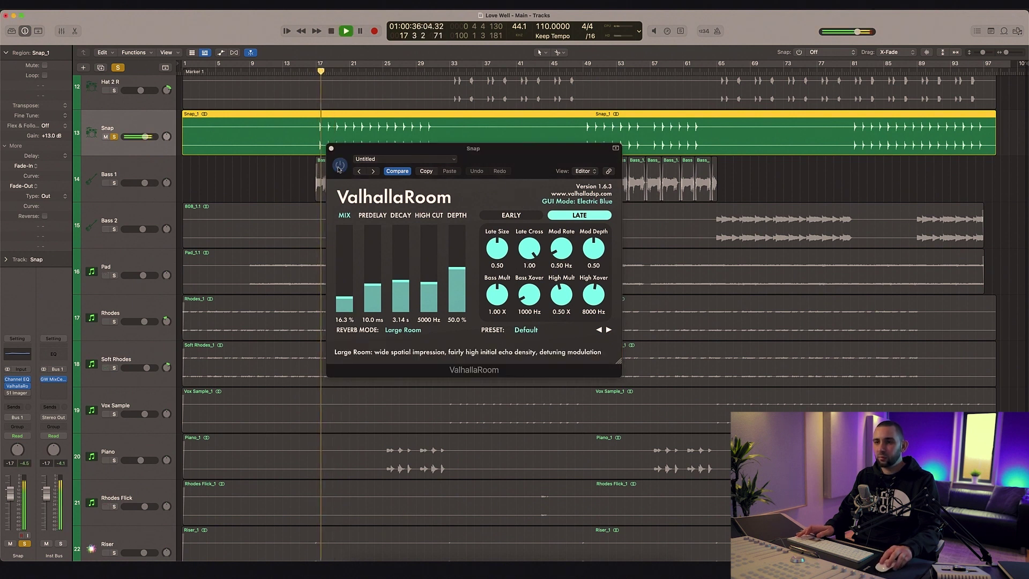
click(339, 166)
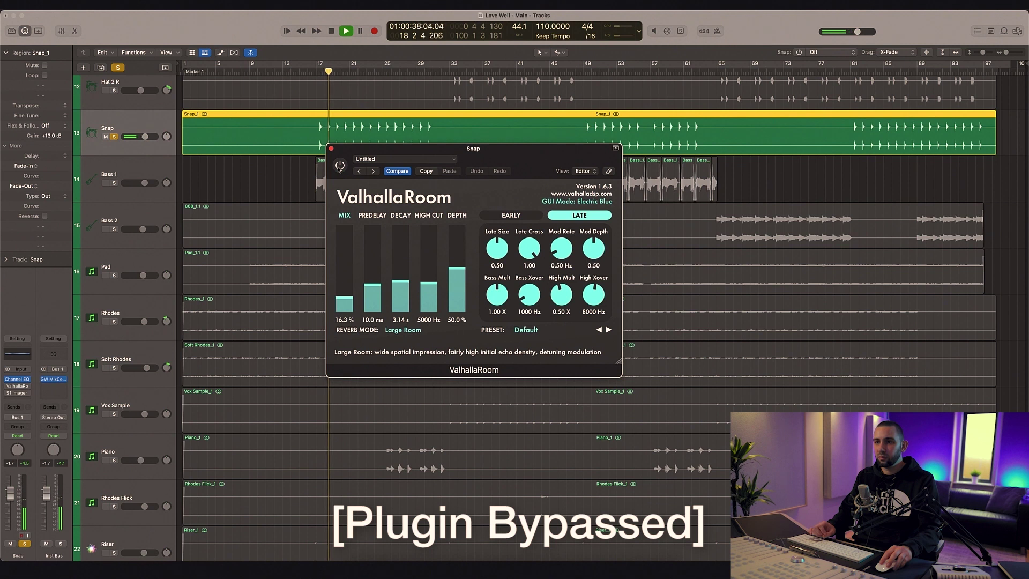
click(340, 166)
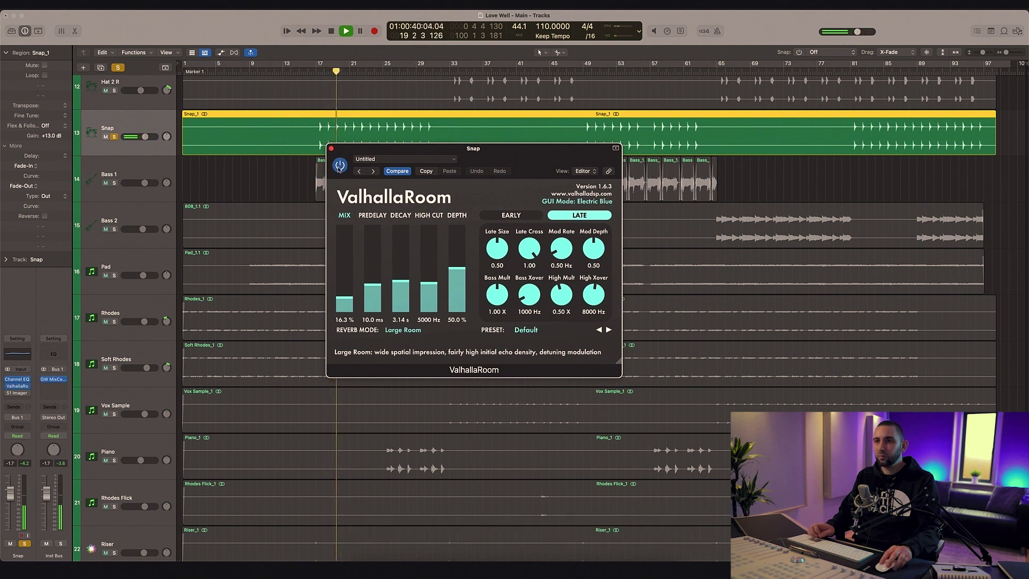
key(space)
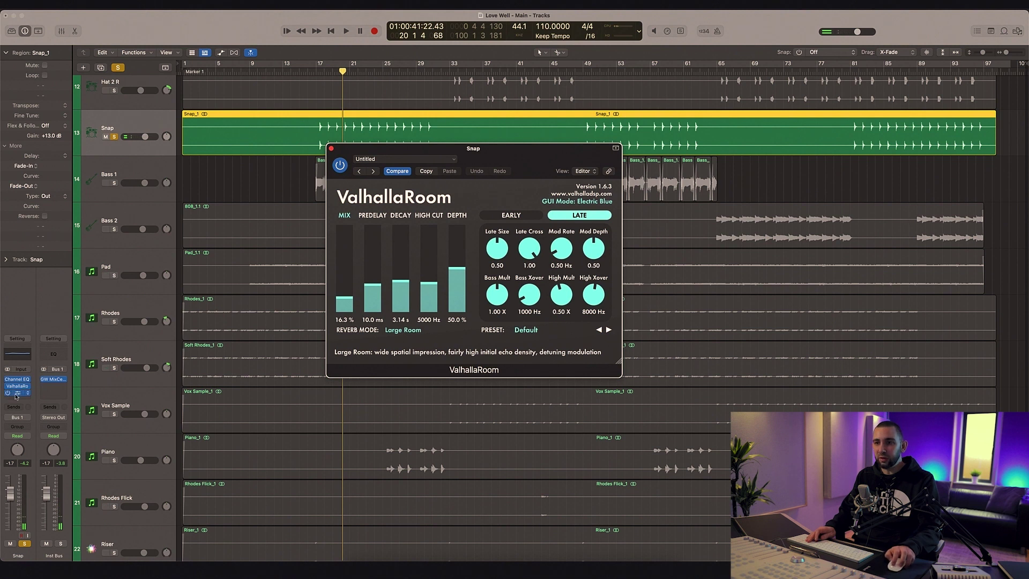
drag(344, 114, 396, 152)
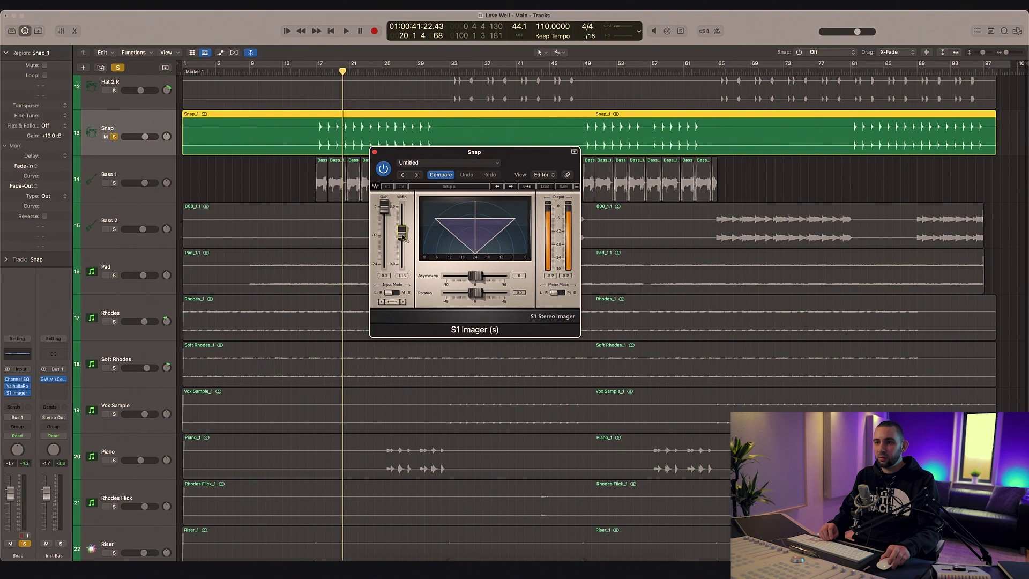
click(376, 153)
Step: Solo Bass 1 alongside the Snap and listen to both from just before bar 17
click(315, 71)
click(114, 183)
scroll(252, 184, up, 2)
click(135, 233)
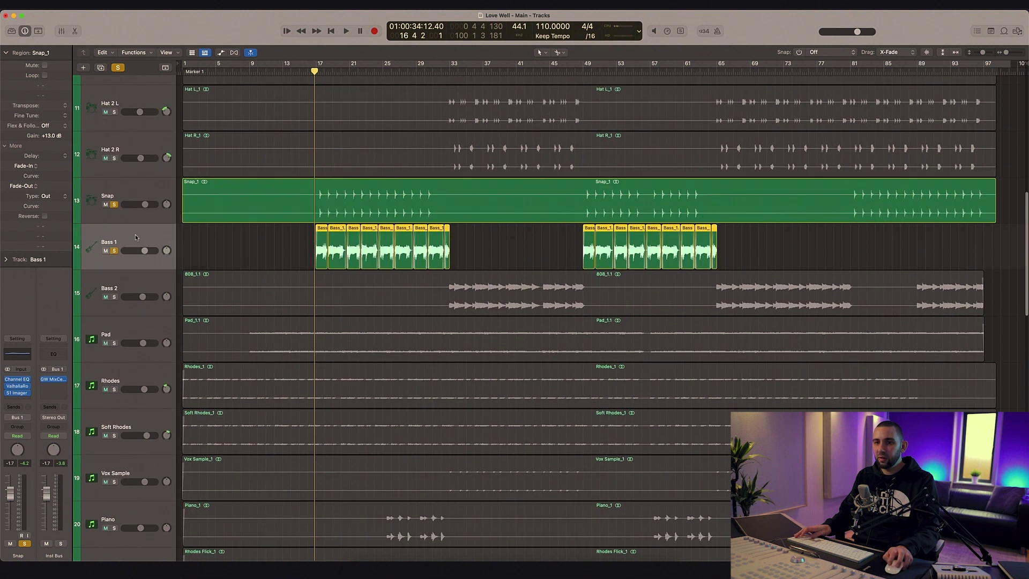
key(space)
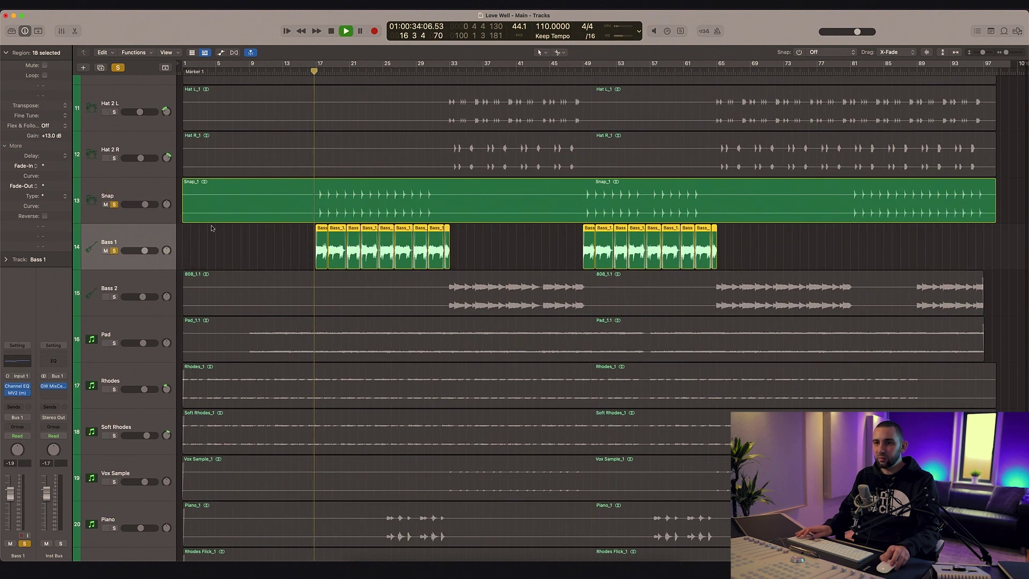
scroll(226, 230, up, 5)
scroll(226, 230, down, 4)
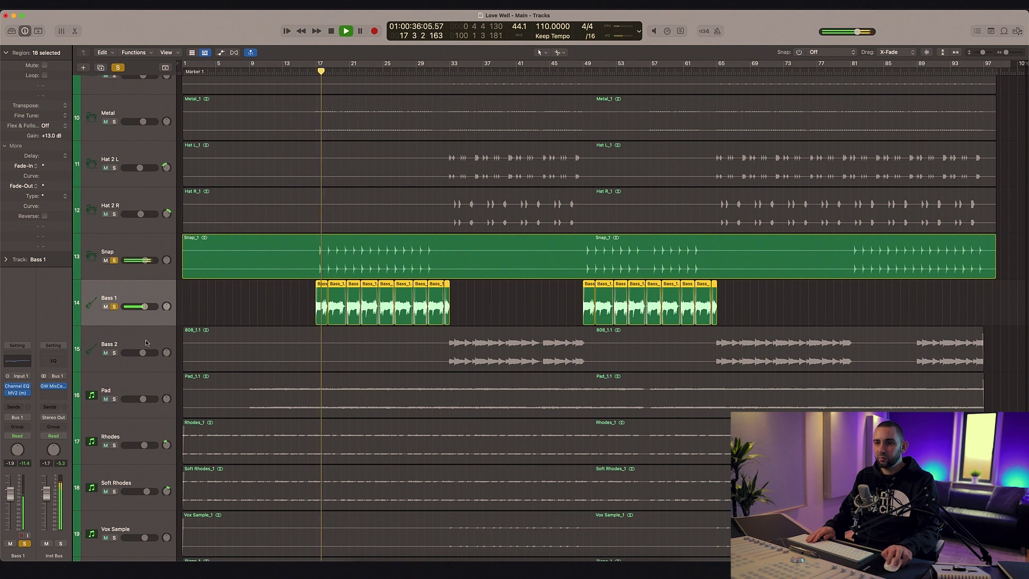
Step: Examine the Channel EQ on Bass 1 and swap its window for the Waves MV2 plug-in
click(18, 388)
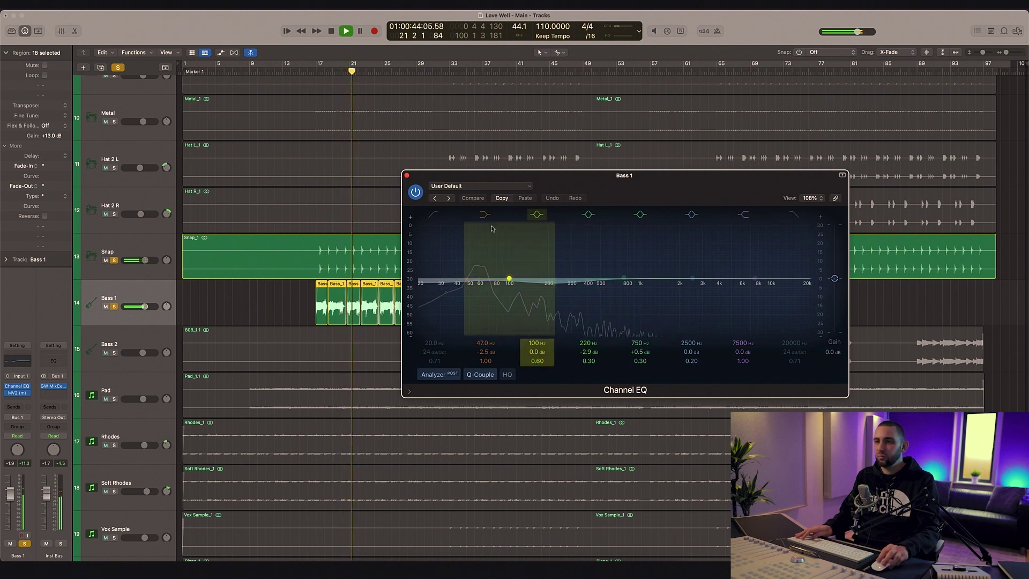
key(space)
drag(590, 175, 642, 196)
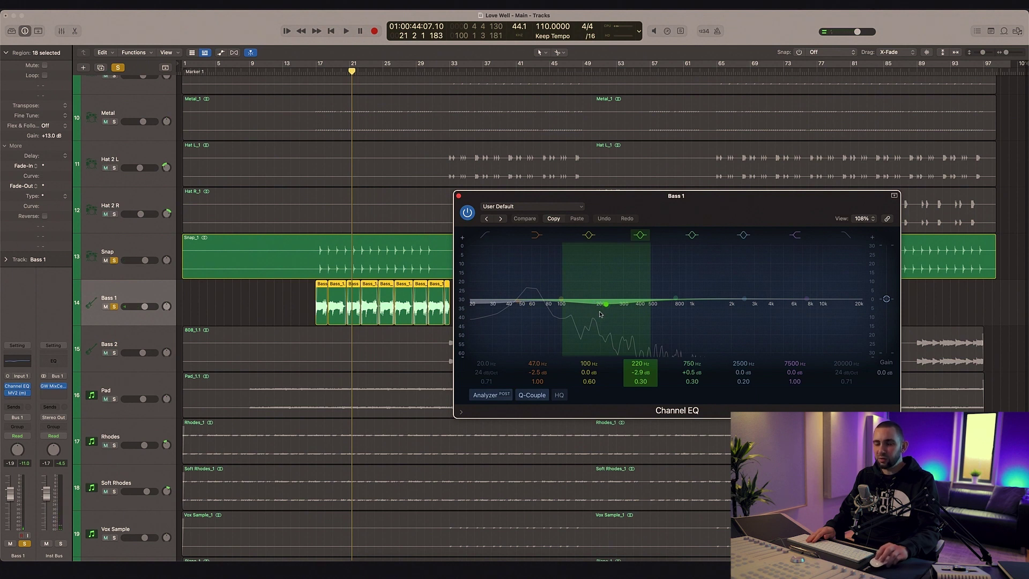
drag(341, 123, 499, 211)
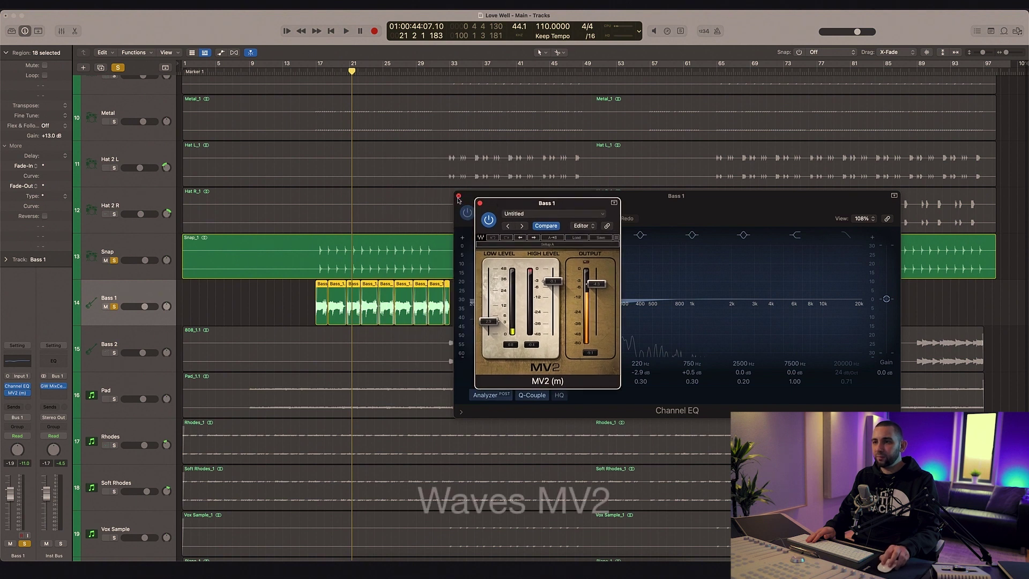
click(455, 196)
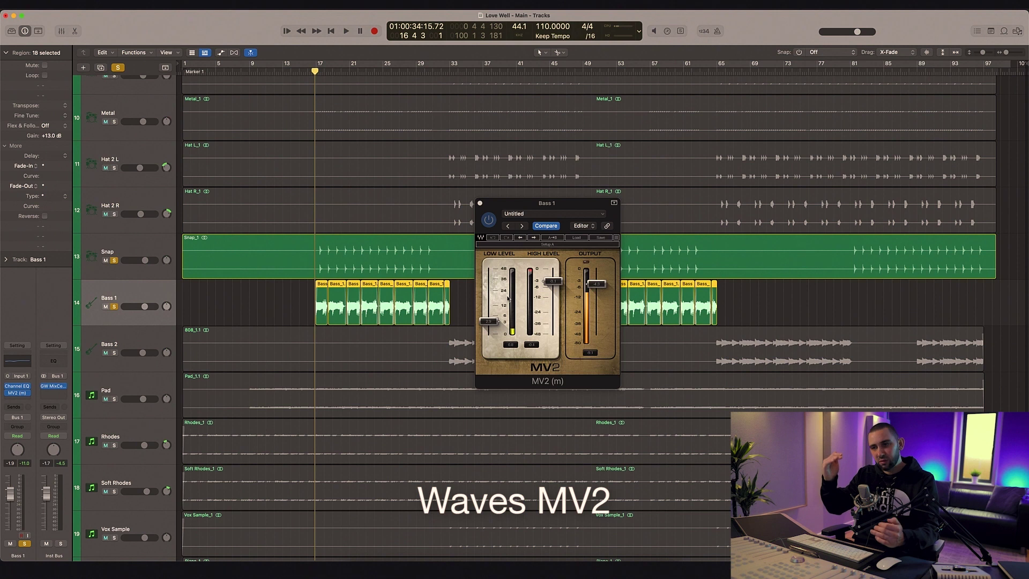
Step: Compare the Snap and Bass 1 playback with the MV2 bypassed and enabled, and close the plug-in
key(space)
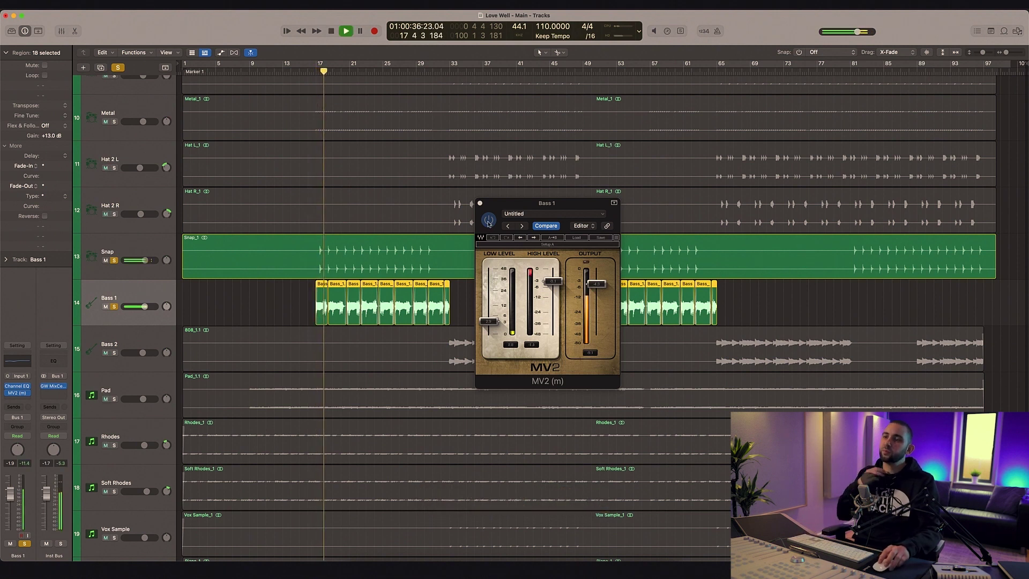
click(489, 221)
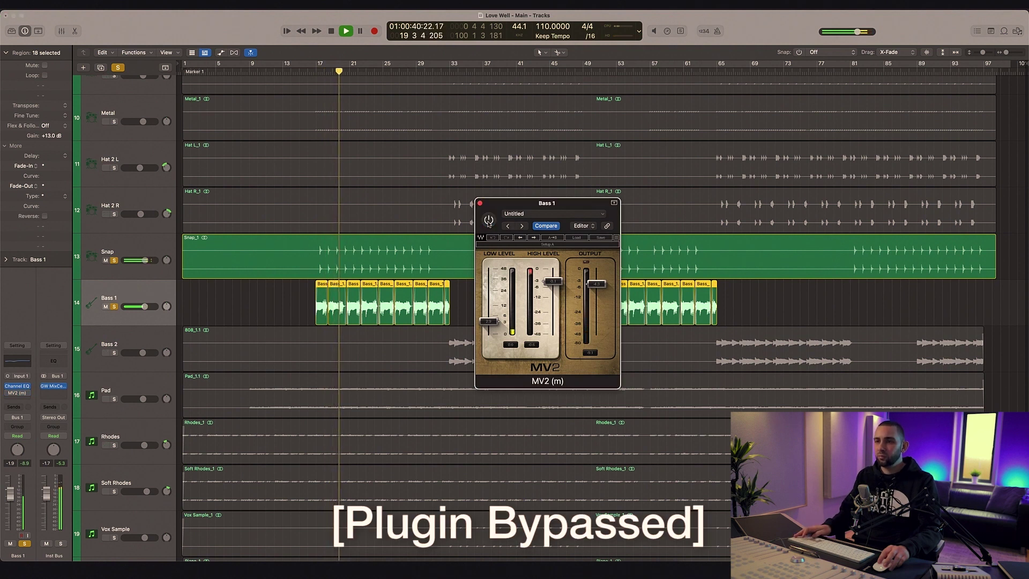
click(488, 221)
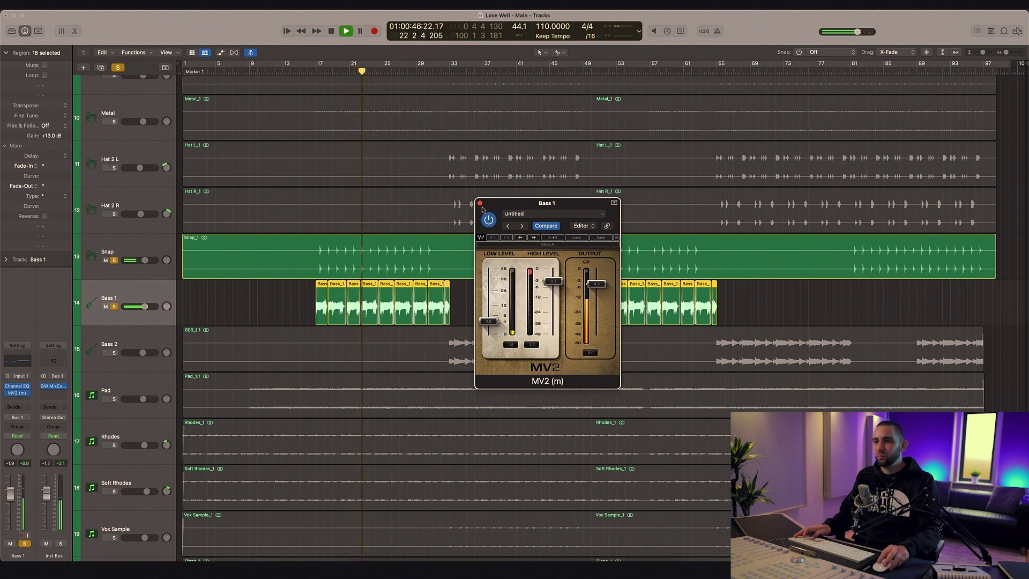
click(481, 204)
key(space)
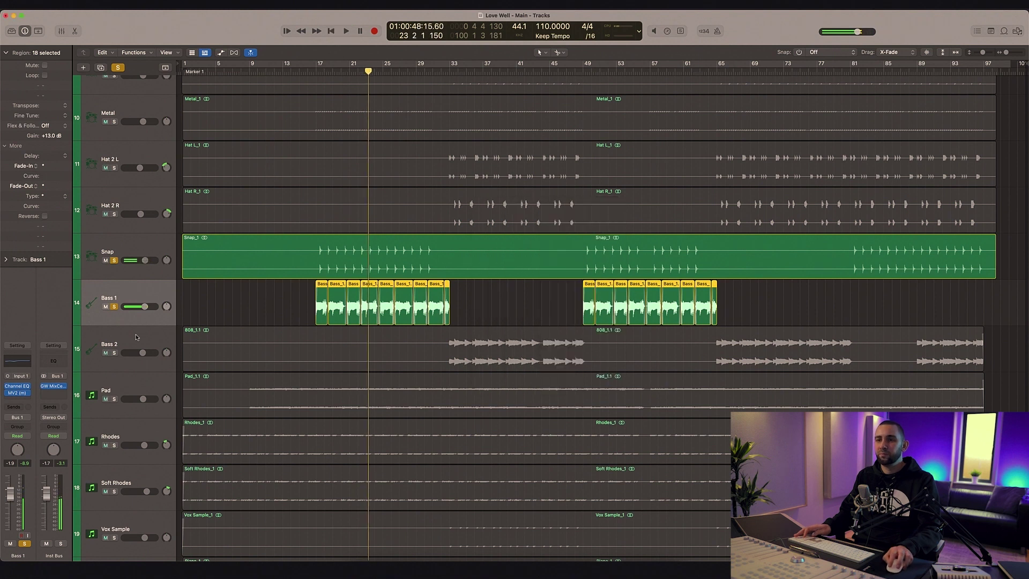
Step: Add the Pad track to the solo, return the playhead to bar 17 and examine the Pad's Channel EQ
click(113, 398)
click(322, 66)
click(604, 392)
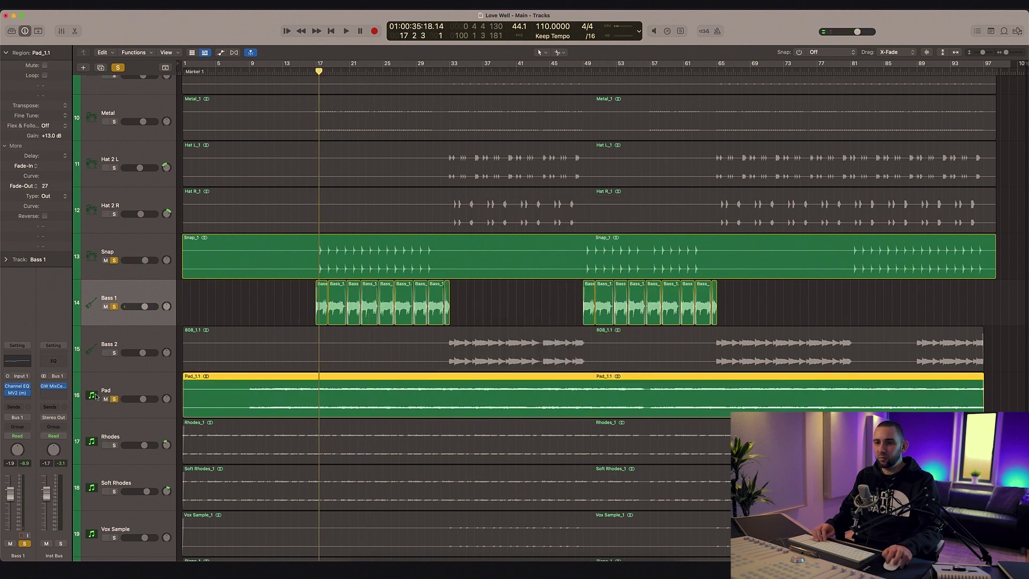
click(157, 388)
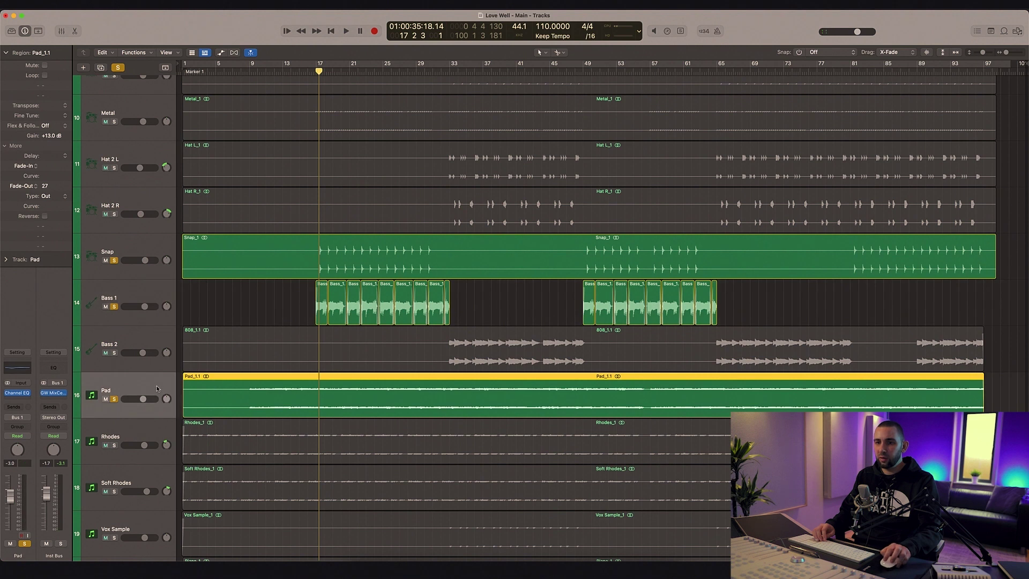
click(27, 367)
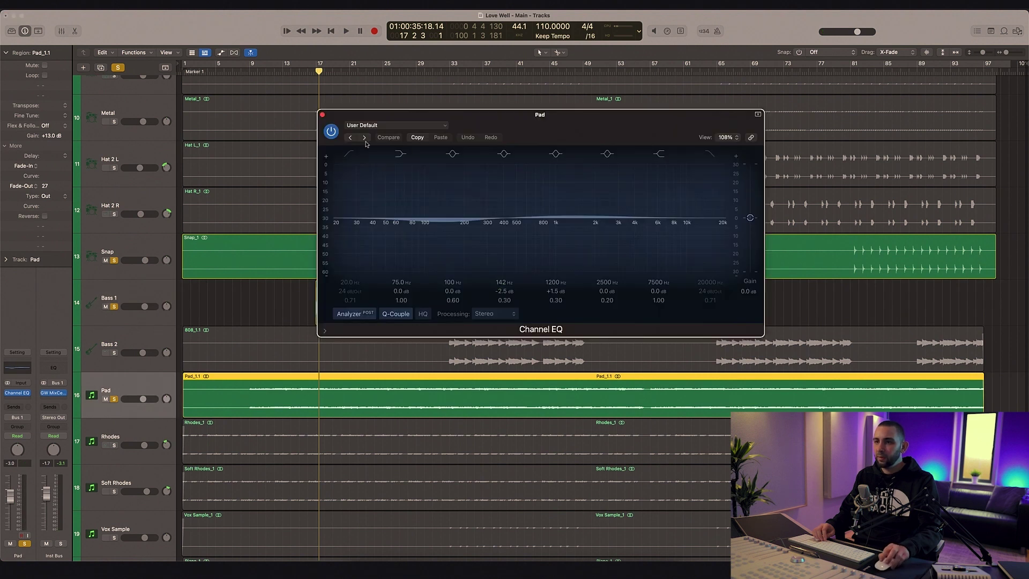
click(322, 115)
Step: Listen to the soloed Snap, Bass 1 and Pad together from bar 17
key(space)
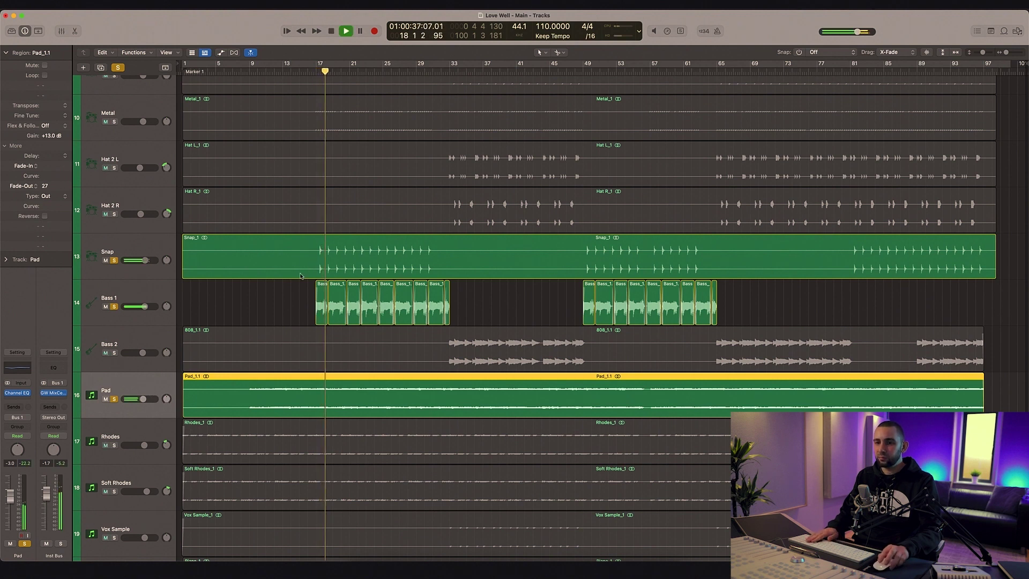
scroll(211, 386, down, 3)
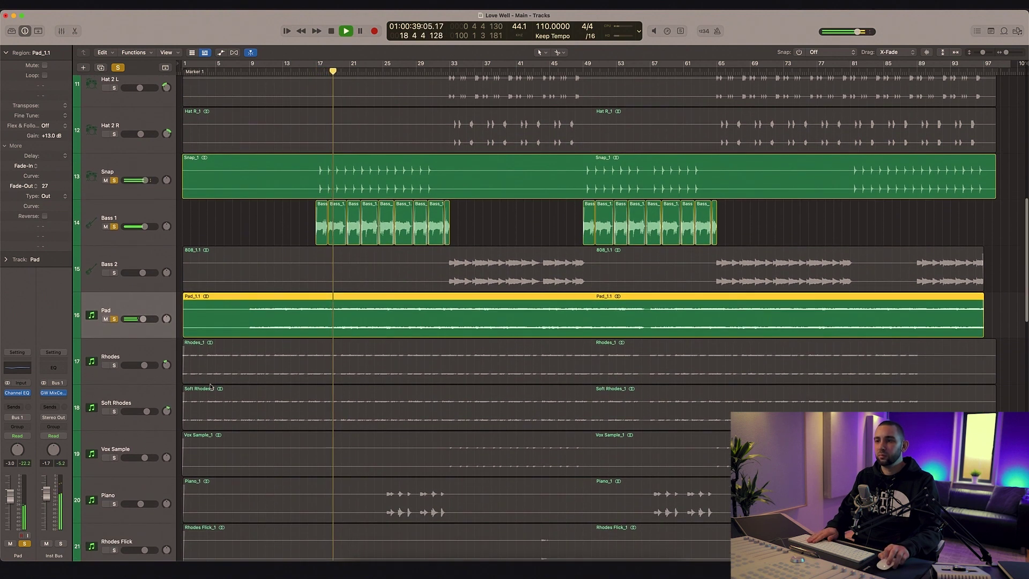
scroll(211, 386, down, 3)
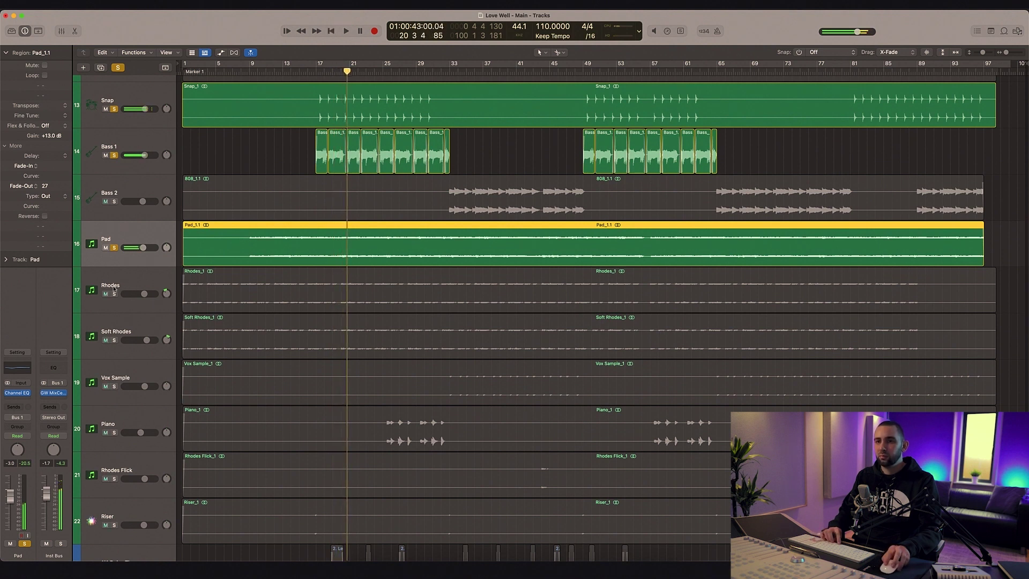
Step: Add Rhodes and Soft Rhodes to the solo and listen to the combined instruments from bar 17
drag(114, 293, 115, 338)
click(317, 72)
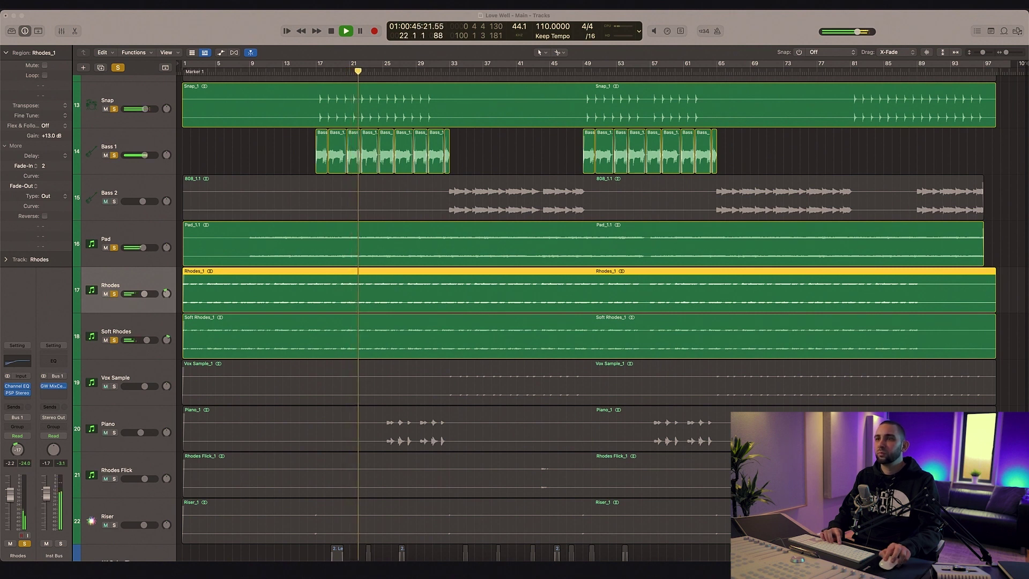
key(shift+super+a)
key(space)
Step: Examine the Channel EQ settings on the Rhodes and Soft Rhodes tracks in turn
key(Down)
key(Up)
click(23, 363)
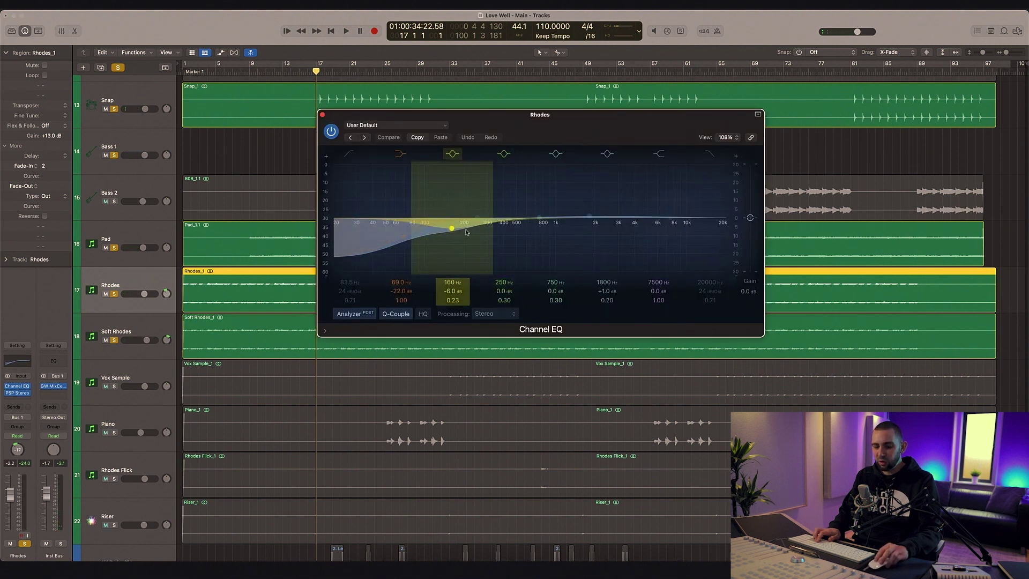
click(322, 115)
key(Down)
click(17, 369)
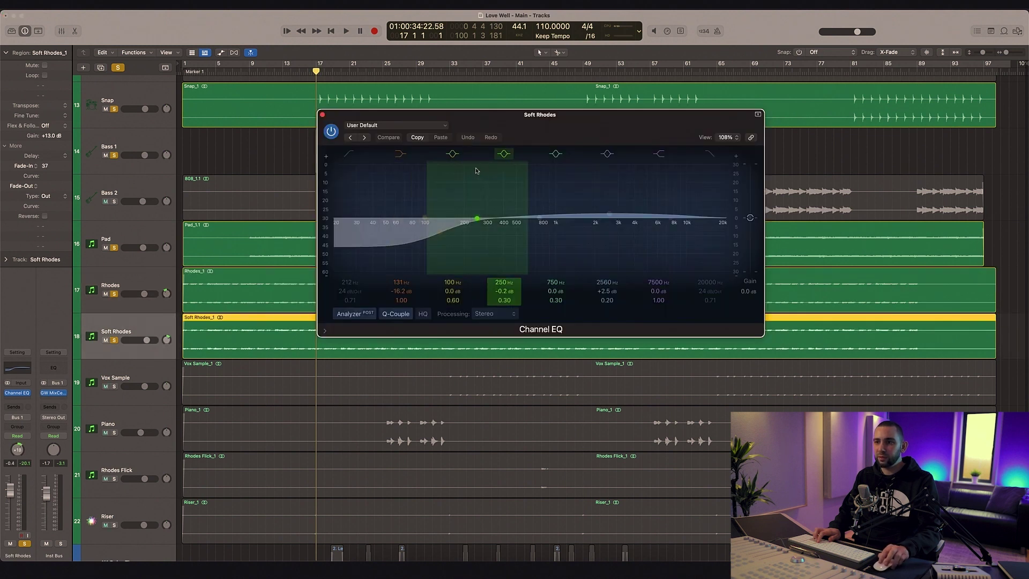
click(322, 115)
Step: Compare the pan positions of the Rhodes and Soft Rhodes tracks by alternating between them
key(Up)
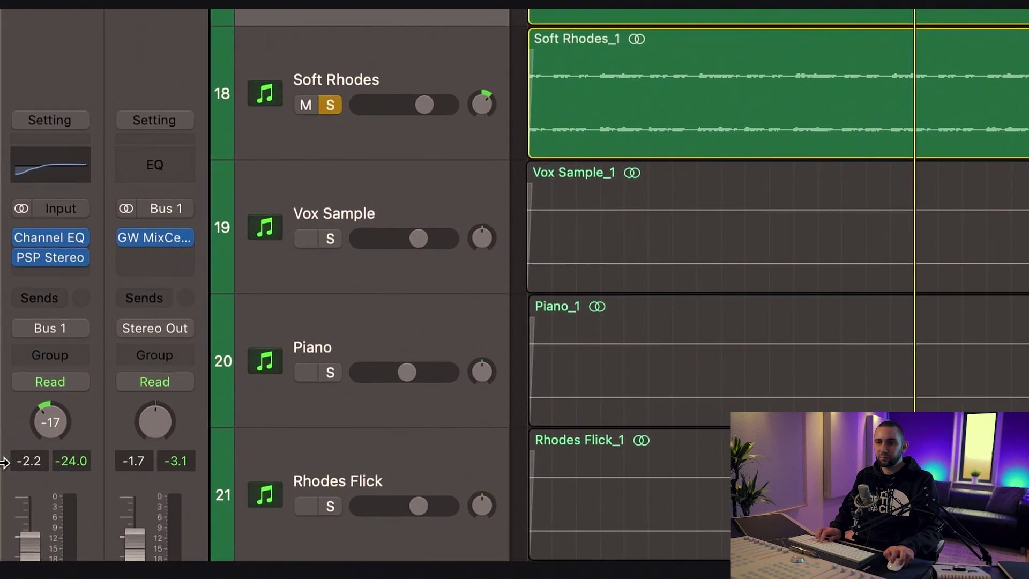
key(Down)
key(Up)
key(Down)
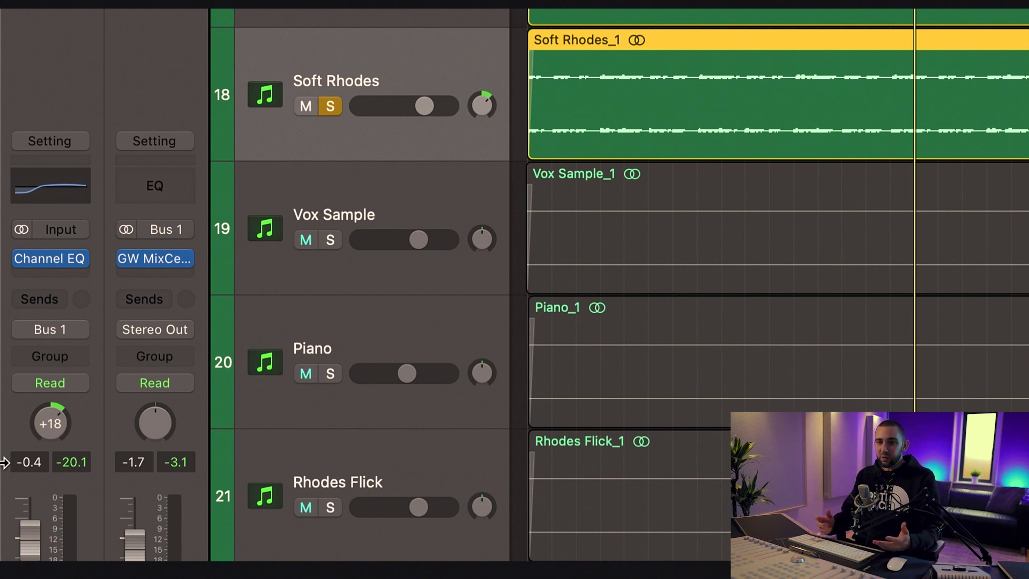
key(Up)
key(Down)
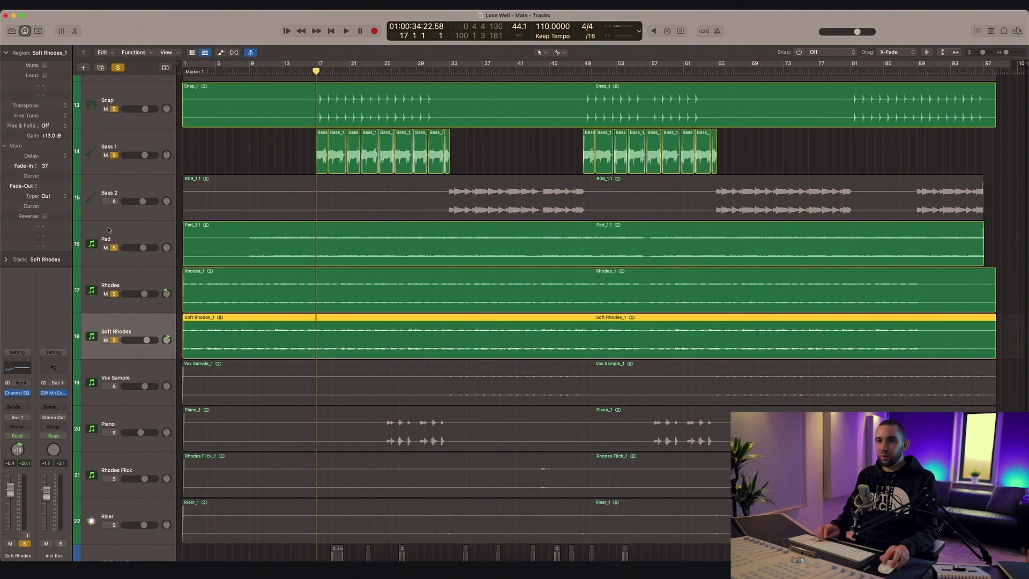
Step: Clear all solos, solo only Rhodes and Soft Rhodes, and listen to the pair from bar 17
click(118, 67)
click(114, 293)
click(114, 340)
key(space)
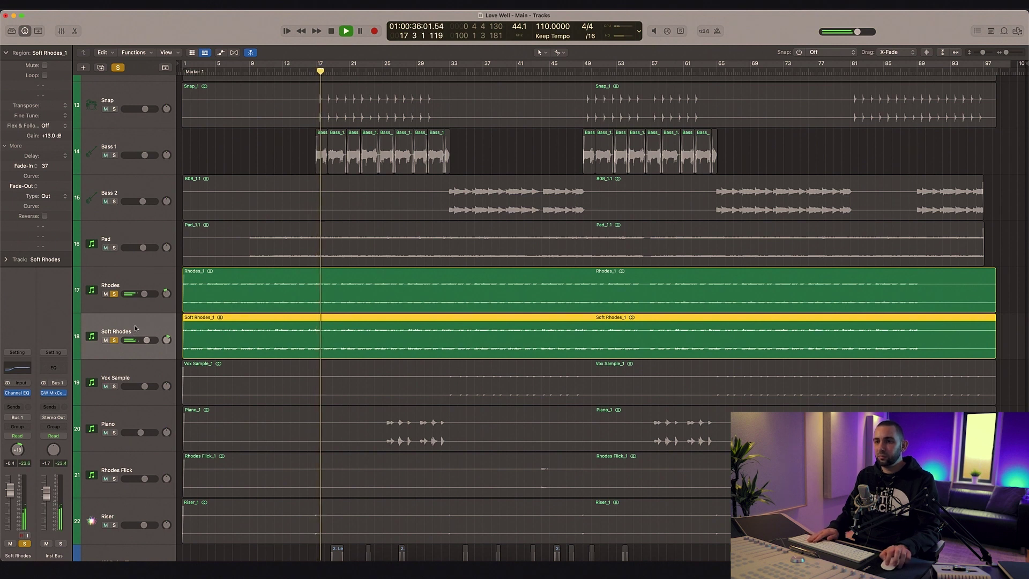
key(Up)
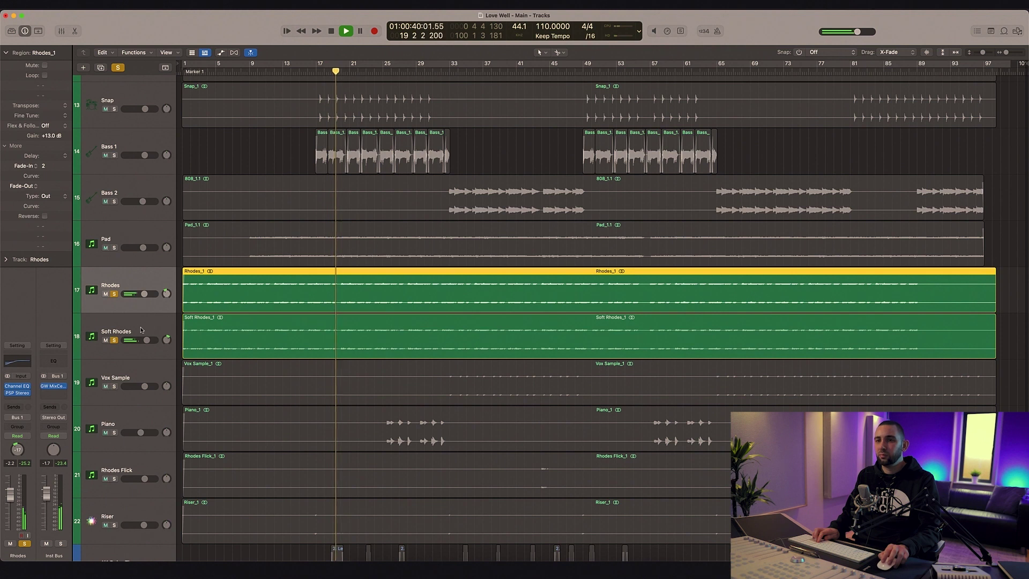
key(Down)
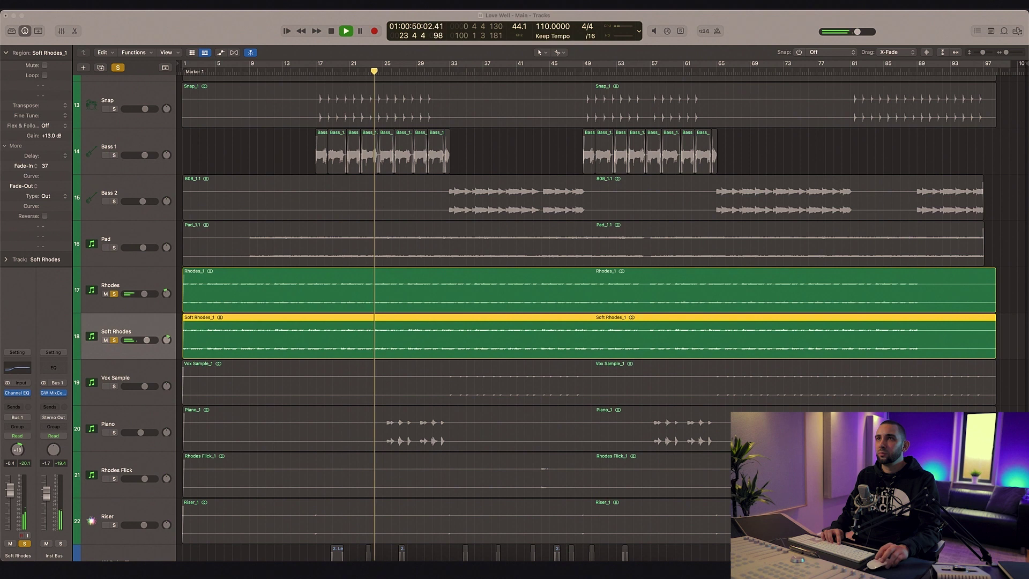
key(space)
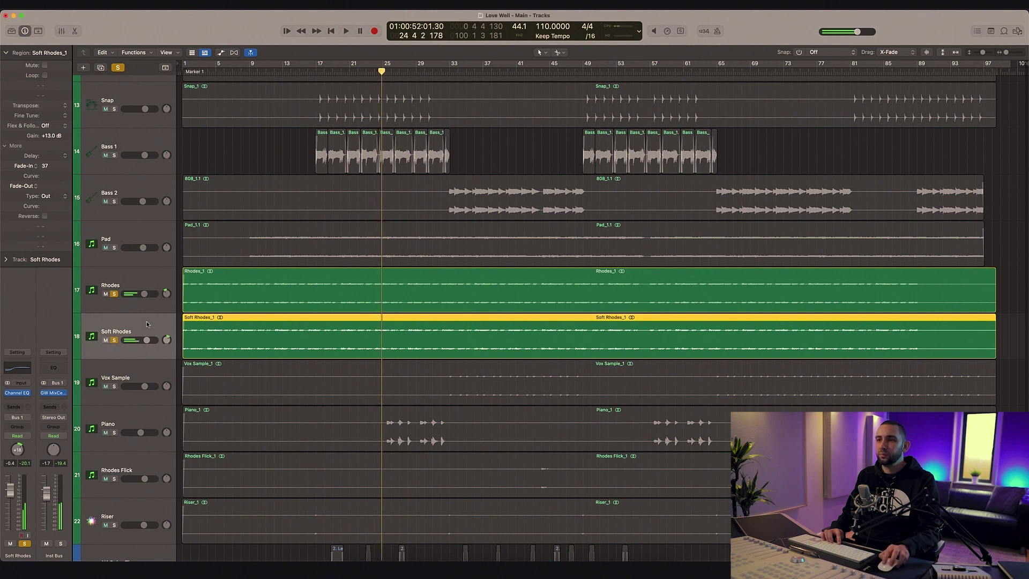
click(418, 223)
click(241, 280)
click(256, 347)
click(260, 290)
click(262, 251)
Step: Move the Piano track directly below Soft Rhodes and leave only Piano soloed
click(143, 444)
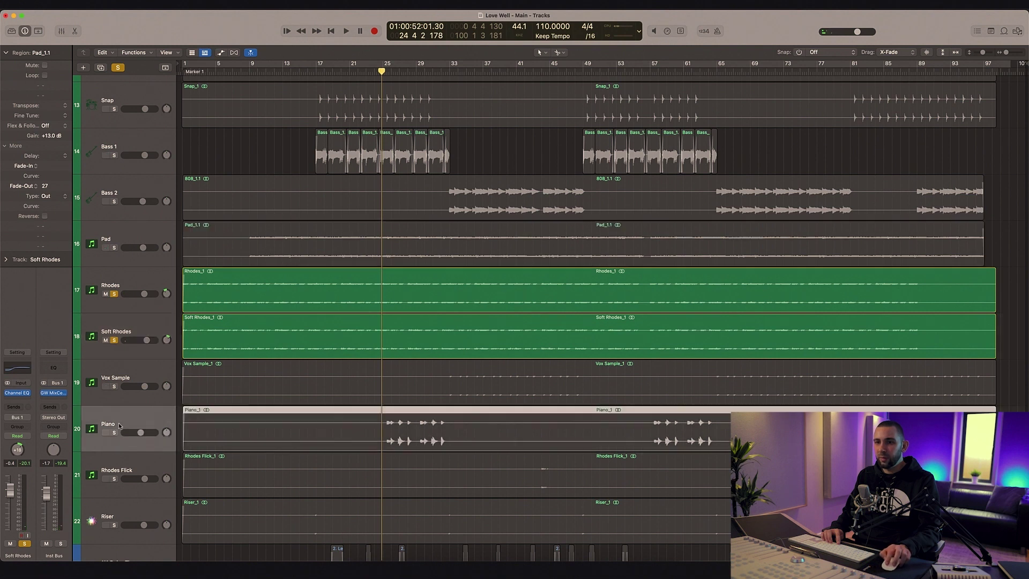
drag(143, 444, 169, 370)
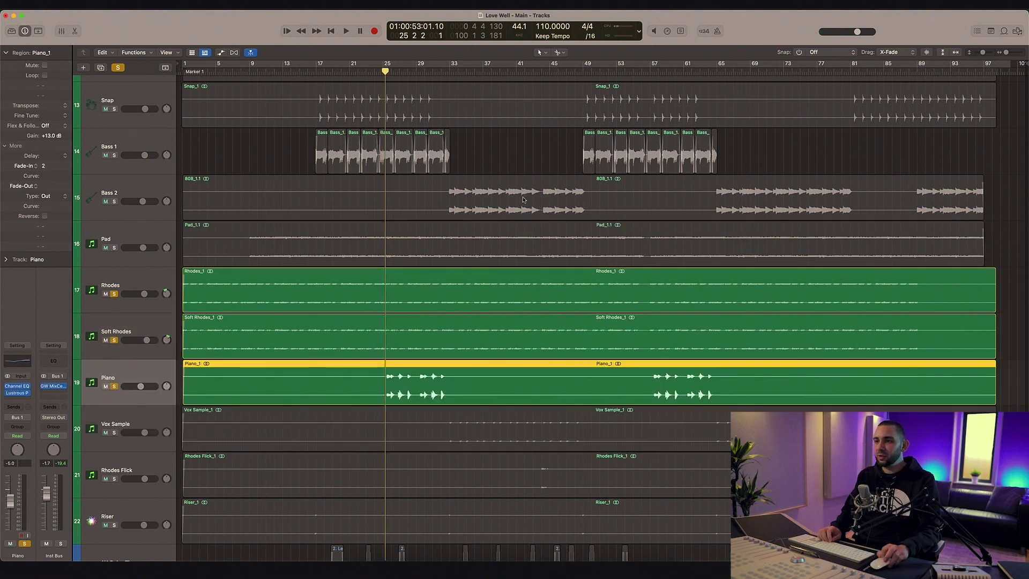
scroll(523, 199, down, 15)
scroll(560, 210, up, 5)
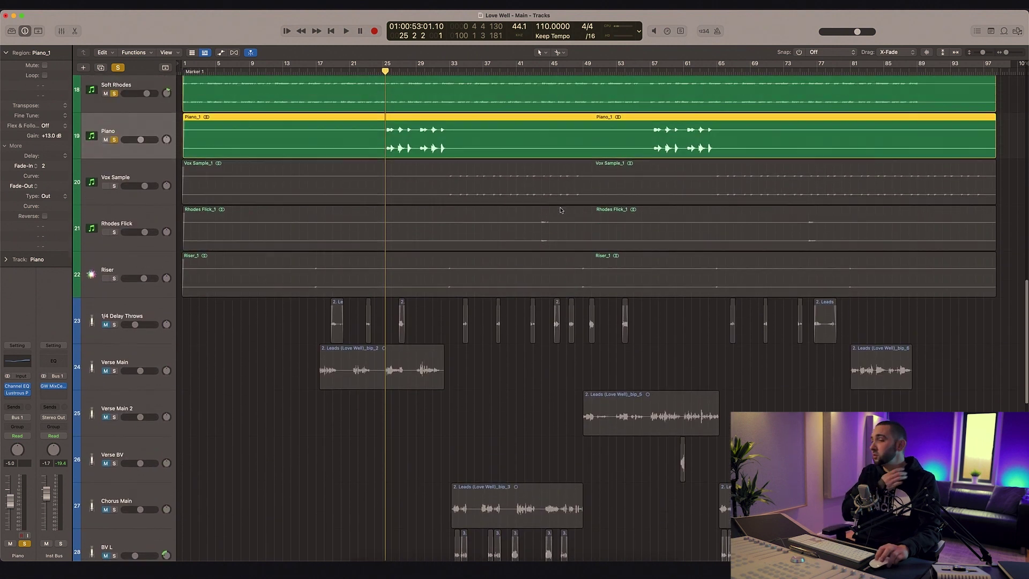
scroll(561, 210, up, 5)
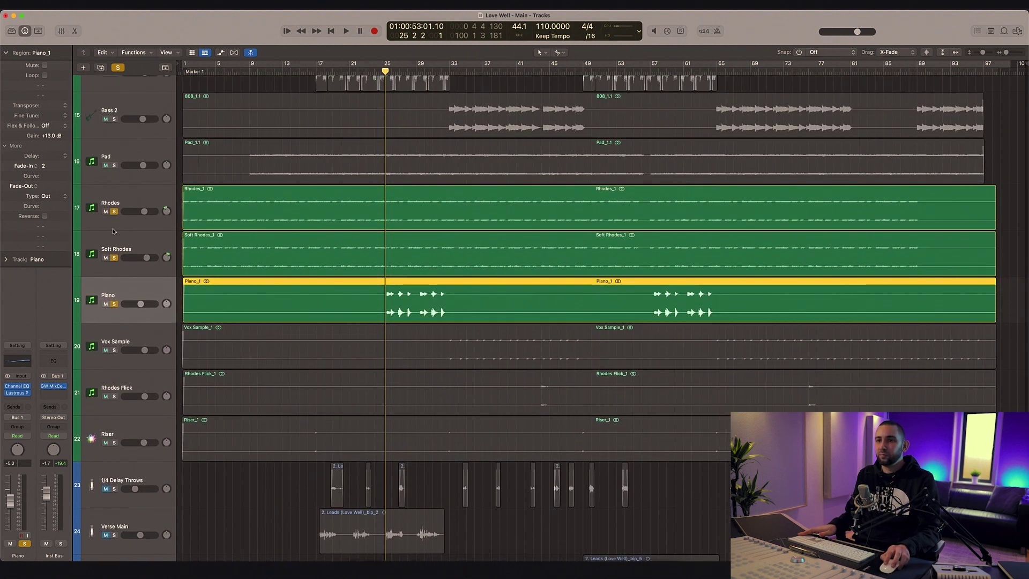
drag(114, 211, 113, 257)
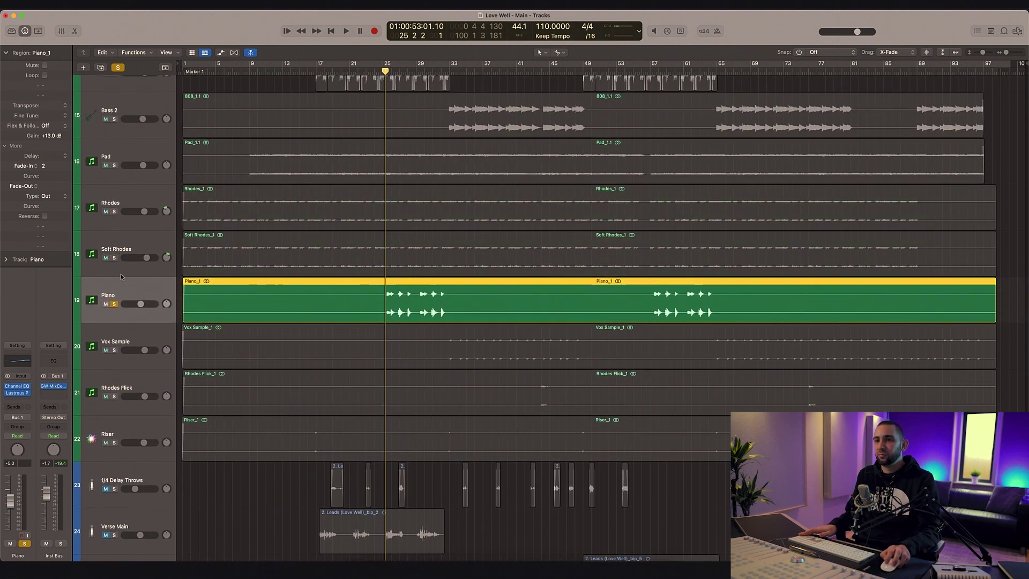
Step: Examine the Channel EQ settings on the Piano track while listening to it in solo
click(16, 361)
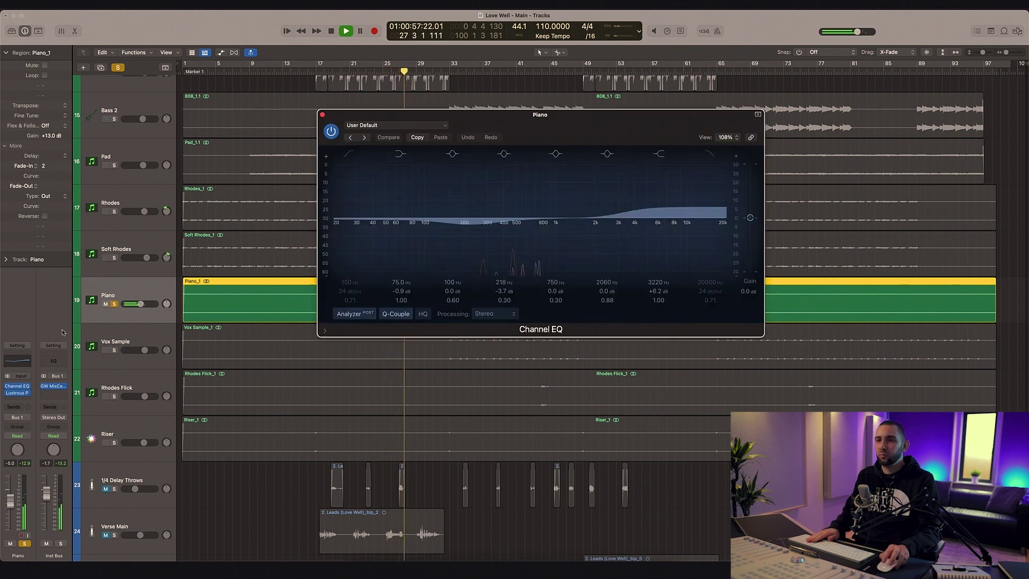
drag(467, 111, 621, 146)
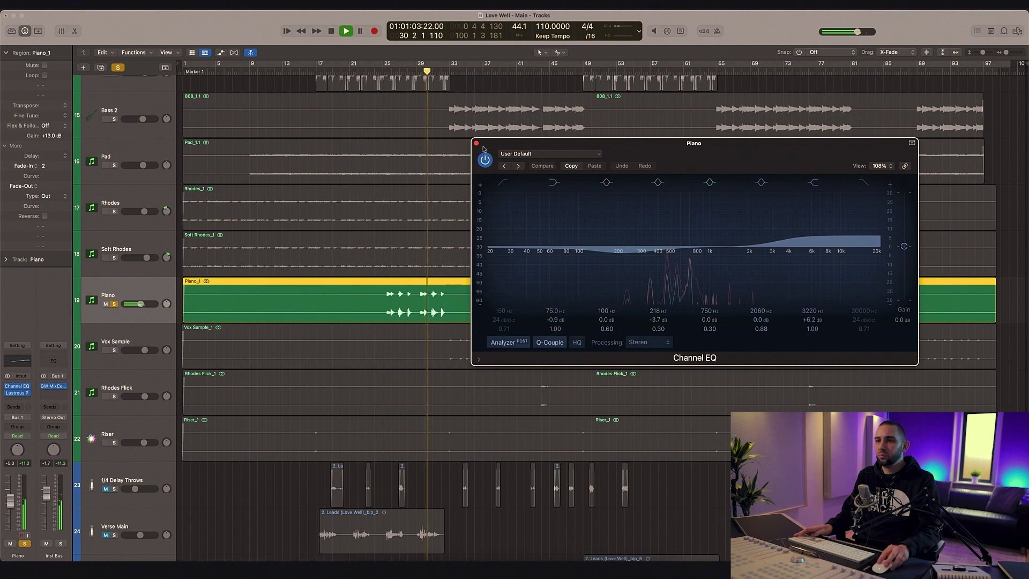
key(space)
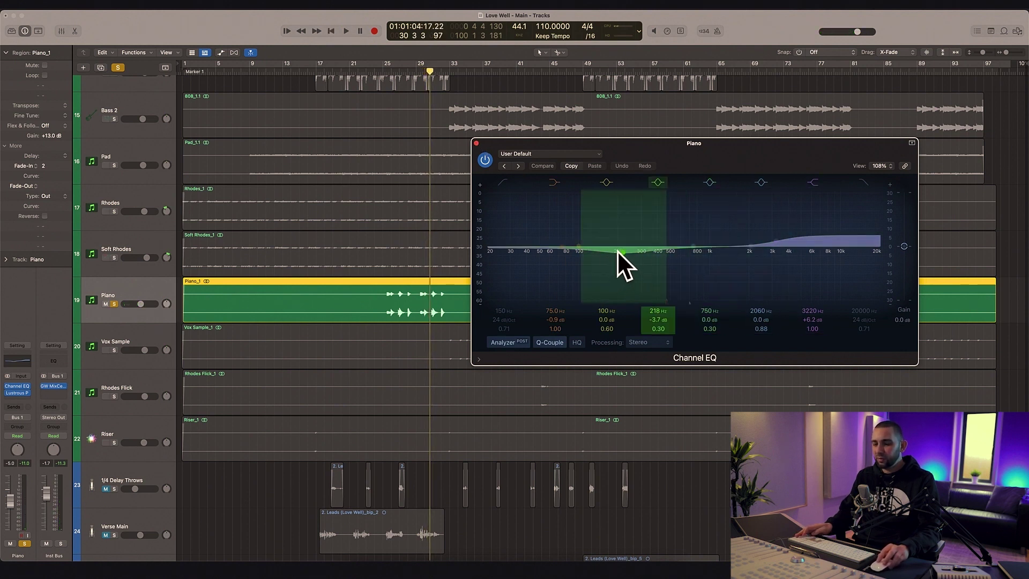
click(477, 144)
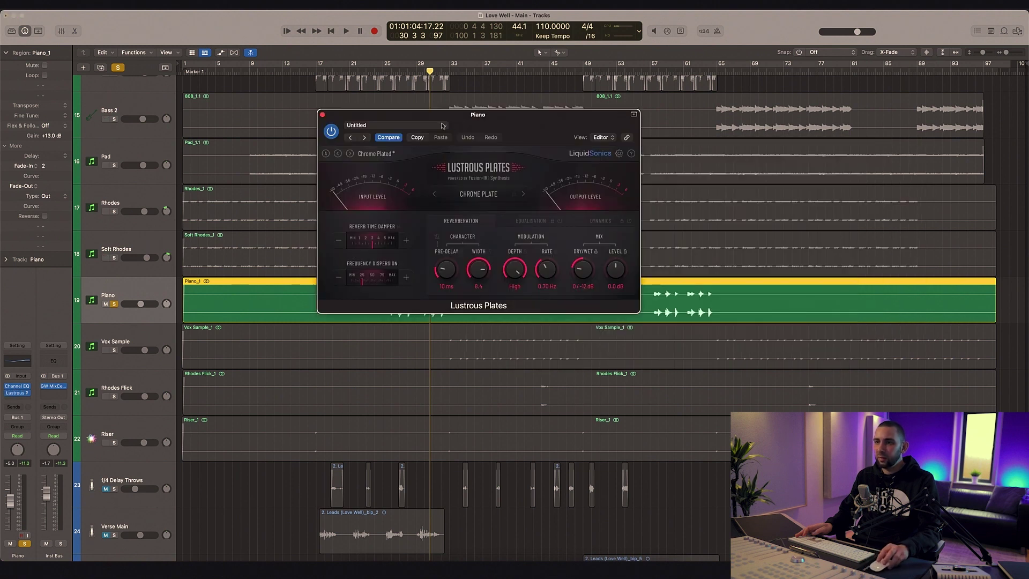
Step: Compare the soloed Piano from bar 25 with its Lustrous Plates reverb bypassed and enabled
drag(427, 120, 630, 176)
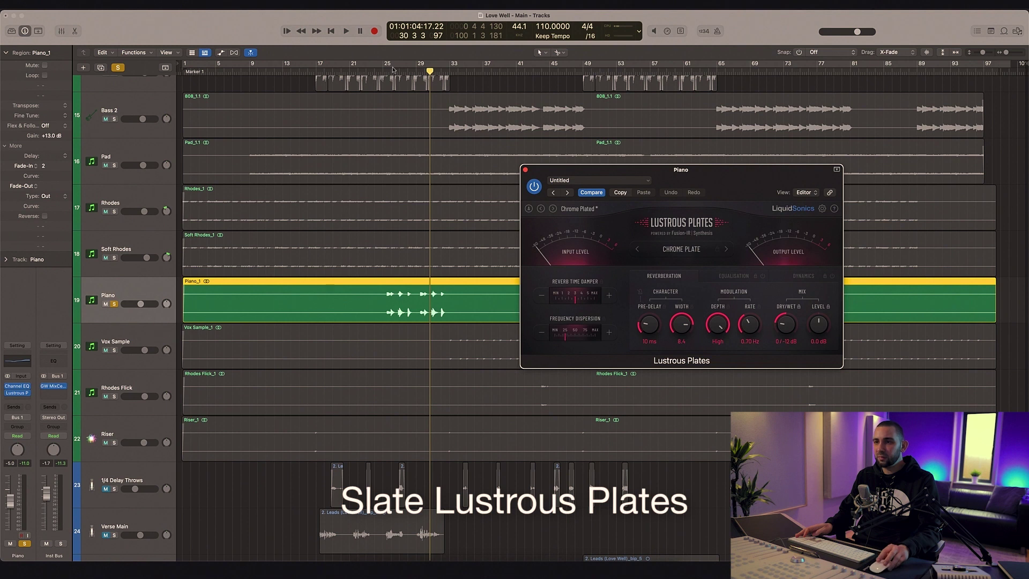
key(space)
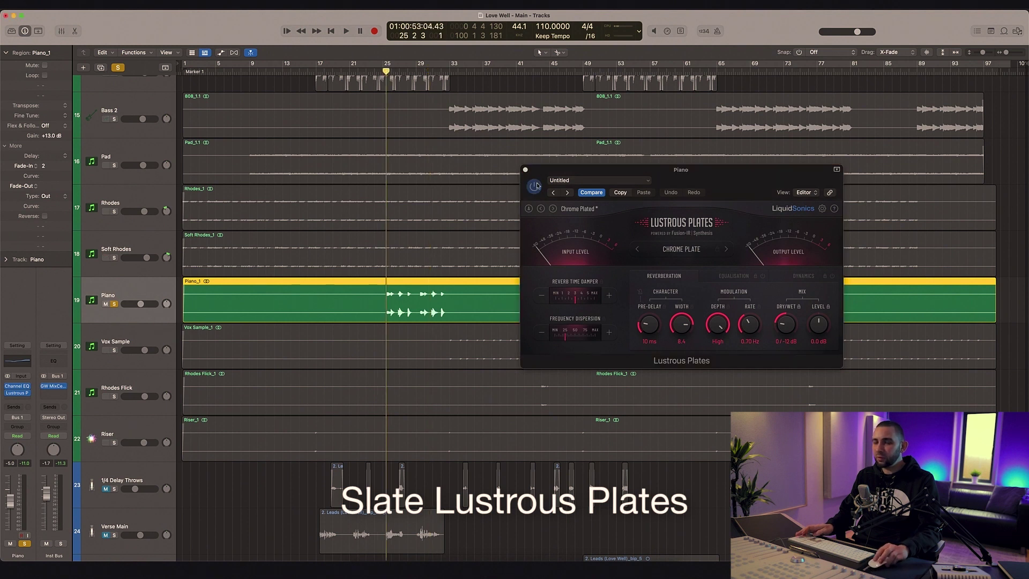
click(536, 187)
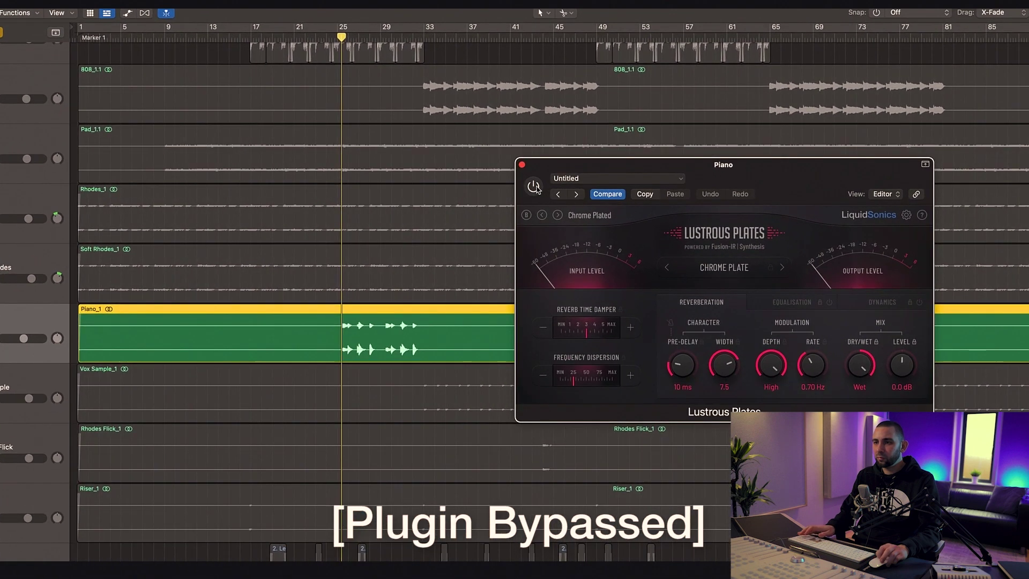
click(509, 191)
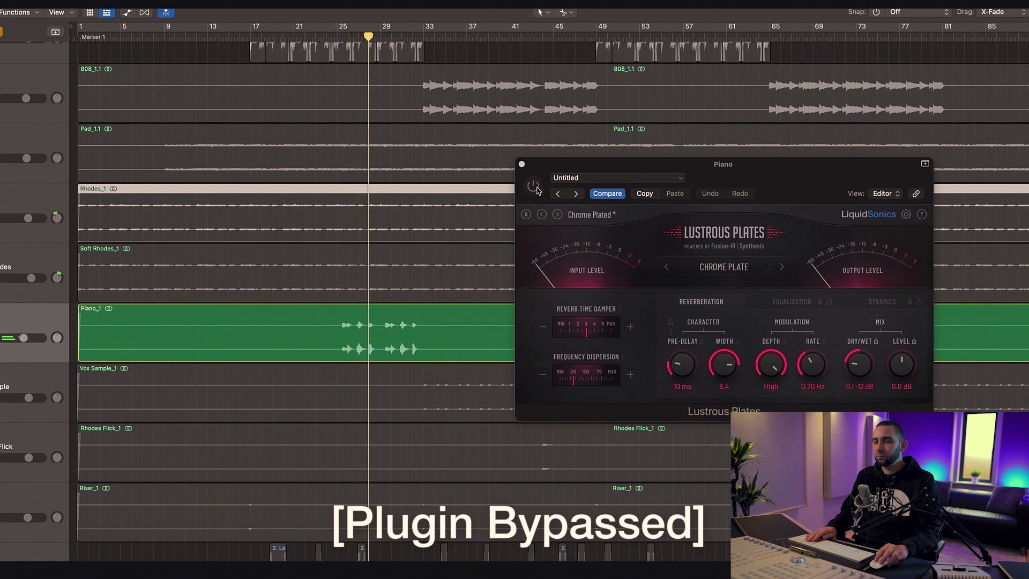
click(535, 187)
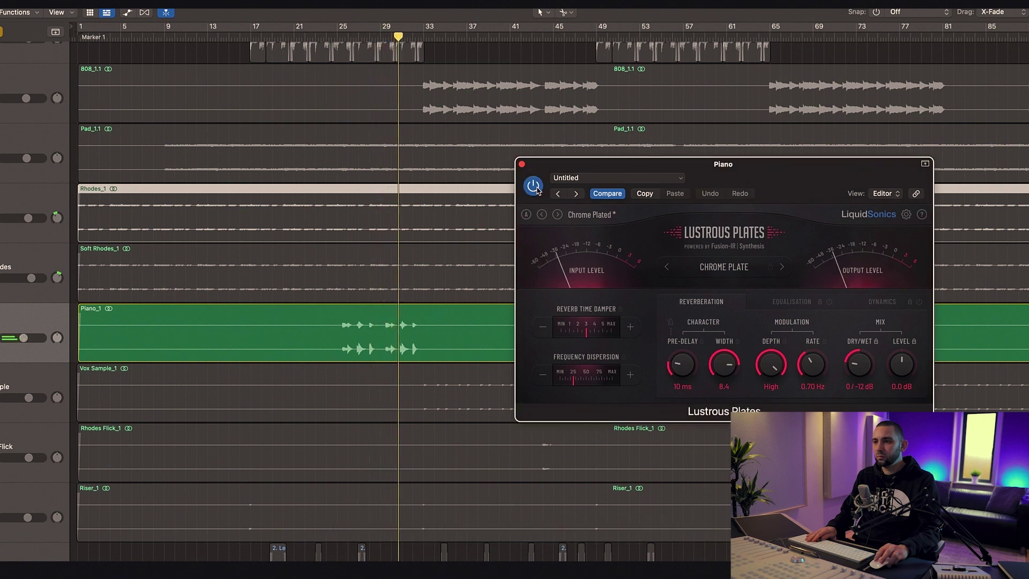
key(Right)
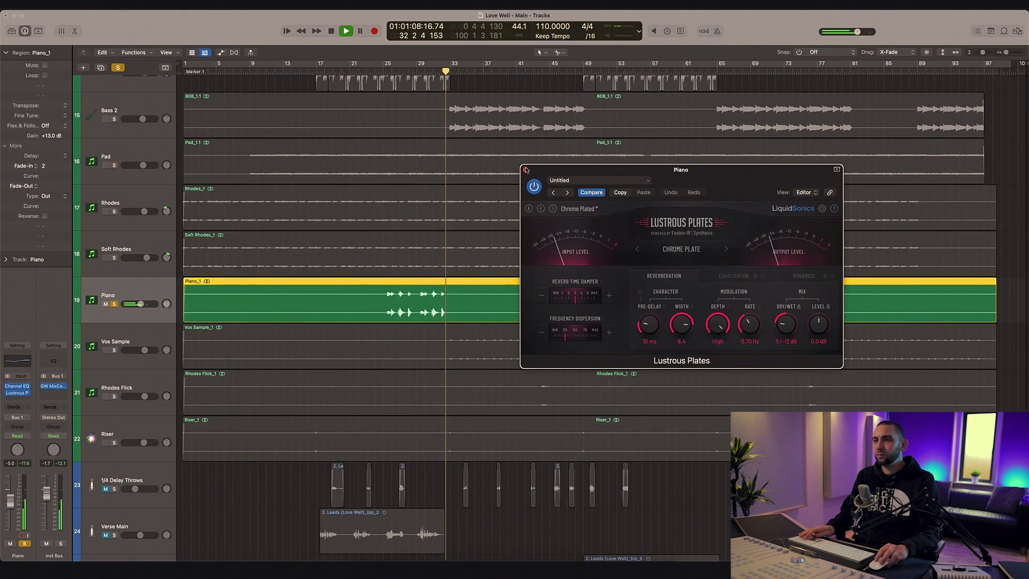
click(527, 171)
key(space)
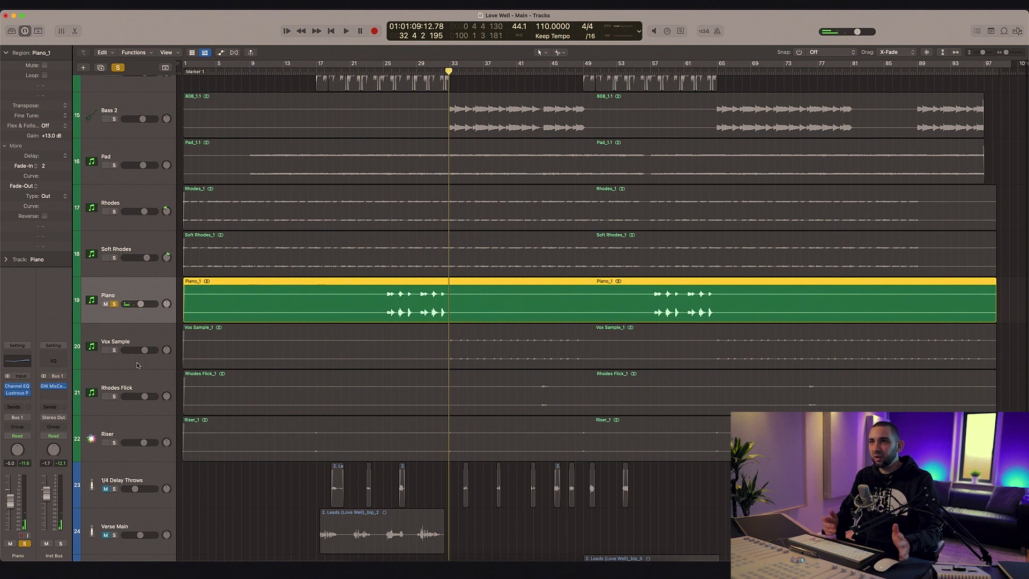
Step: Clear the Piano solo and select the drum regions from Kick through Wood
scroll(137, 365, up, 15)
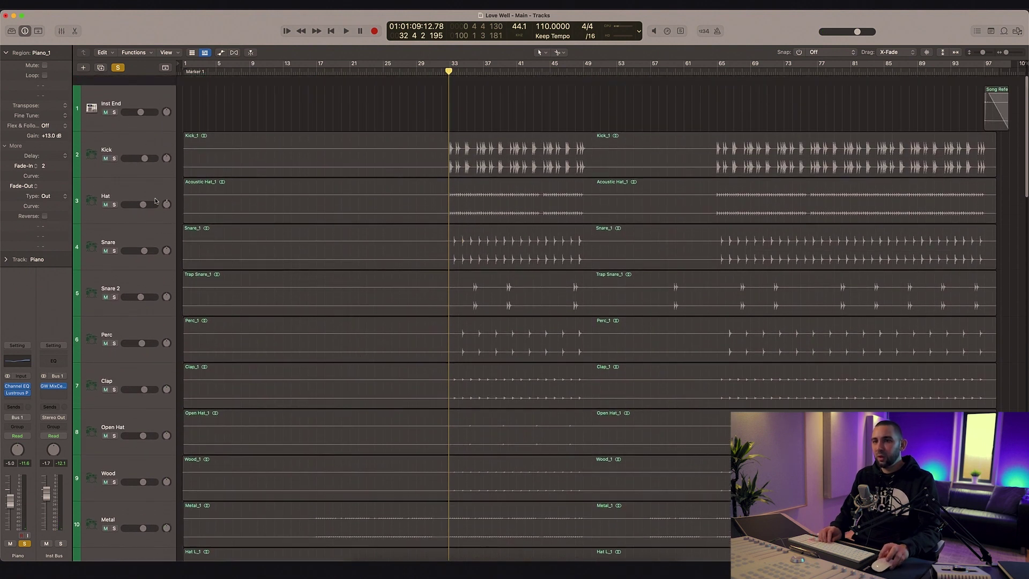
key(super+a)
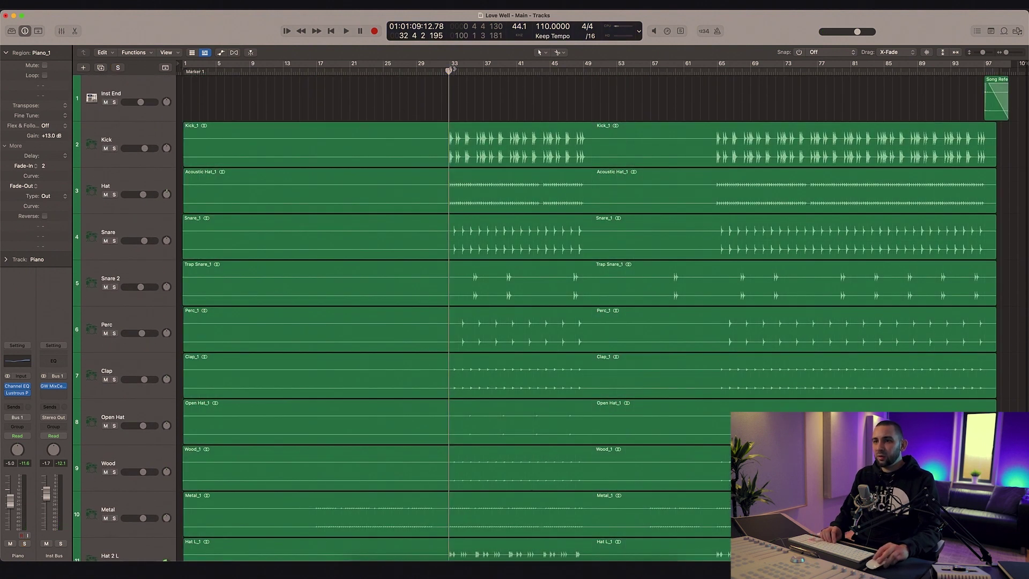
drag(409, 102, 448, 483)
scroll(445, 456, down, 10)
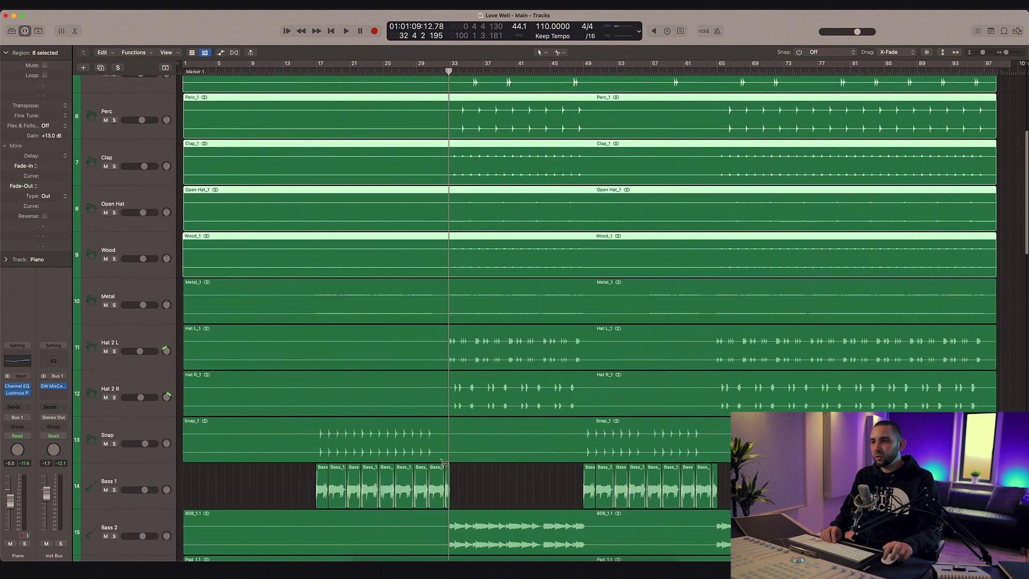
scroll(443, 438, up, 10)
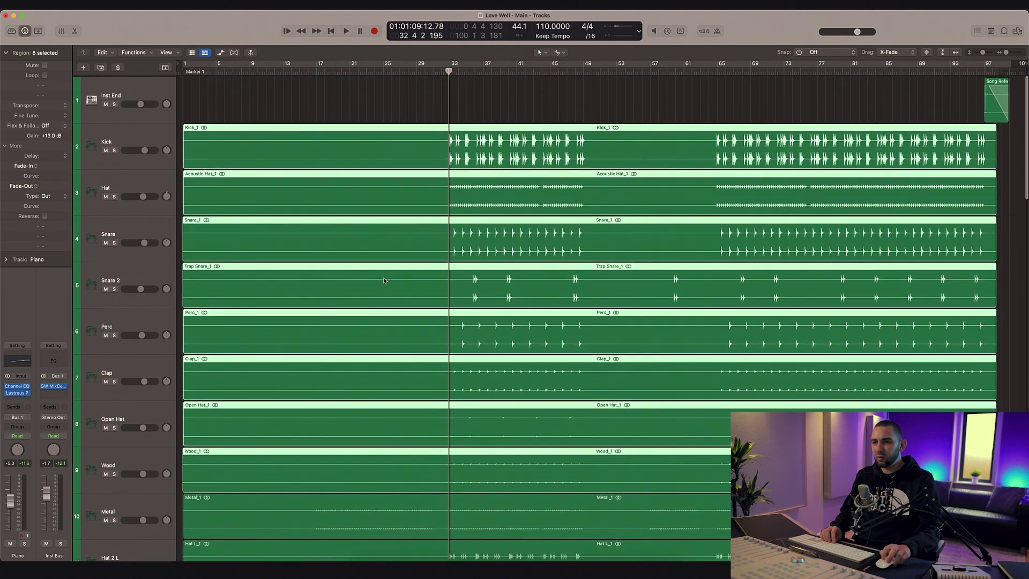
Step: Solo all drum and percussion tracks from Kick through Hat 2 R
click(138, 139)
drag(114, 148, 115, 507)
scroll(115, 507, down, 1)
scroll(116, 507, down, 2)
drag(114, 445, 114, 489)
scroll(119, 484, down, 7)
scroll(119, 484, down, 3)
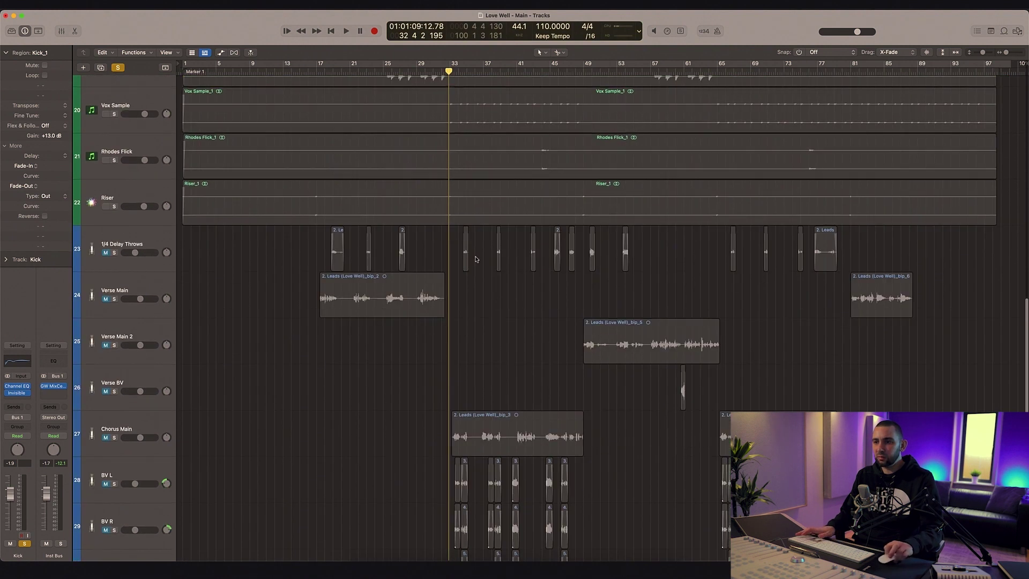
scroll(187, 126, up, 15)
Step: Listen to the soloed chorus drums from bar 33 while selecting the Snare, Hat and Kick tracks in turn
key(space)
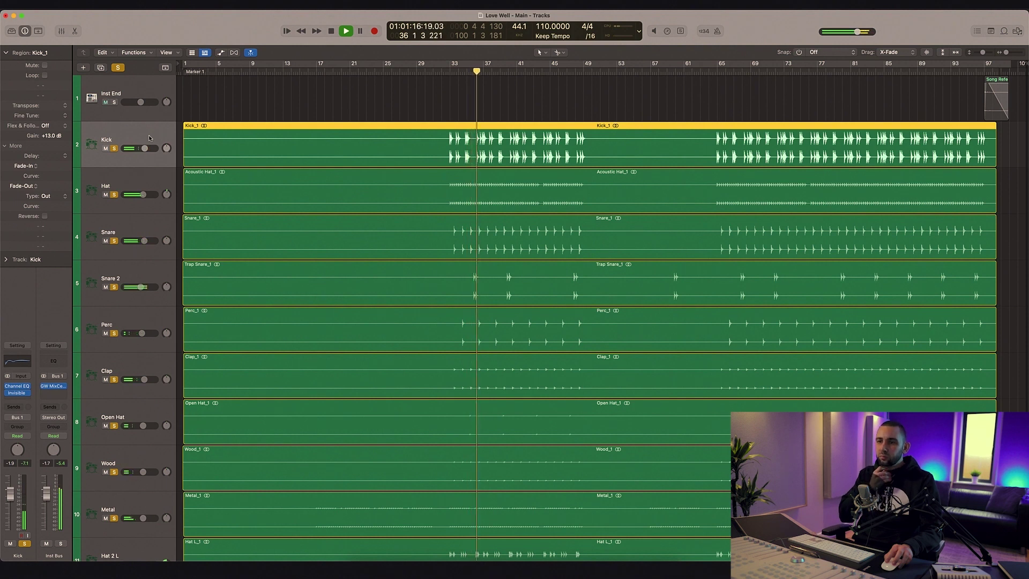
click(136, 225)
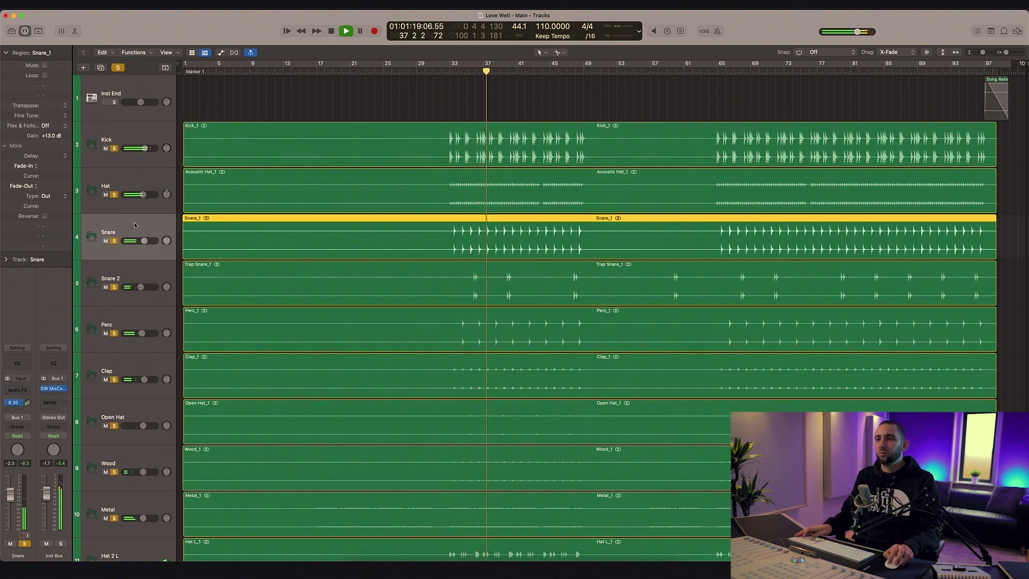
click(128, 180)
click(119, 145)
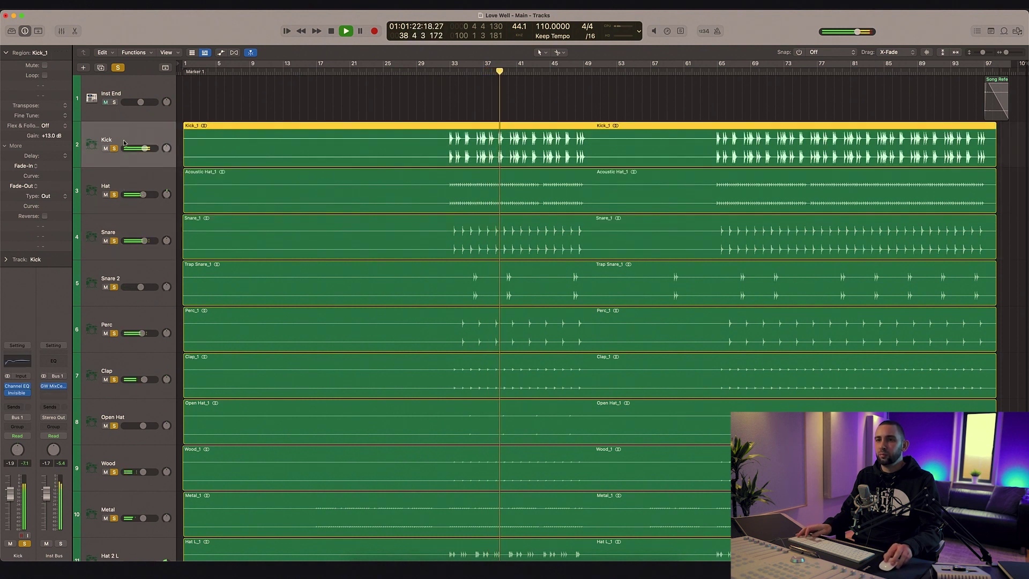
key(space)
Step: Return the playhead to bar 33 and examine the Channel EQ bands on the Kick track
click(450, 71)
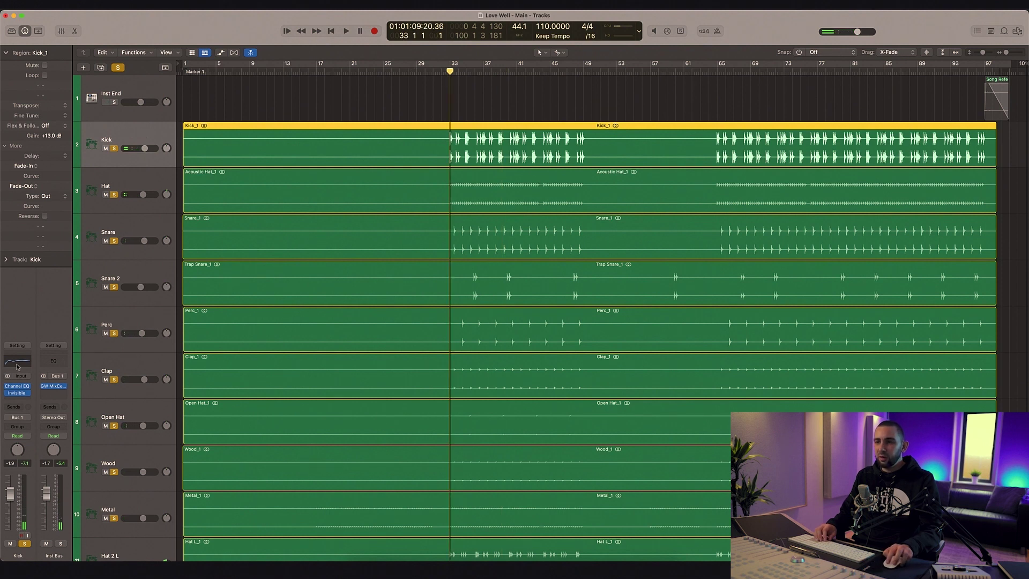
click(18, 364)
drag(474, 122, 565, 254)
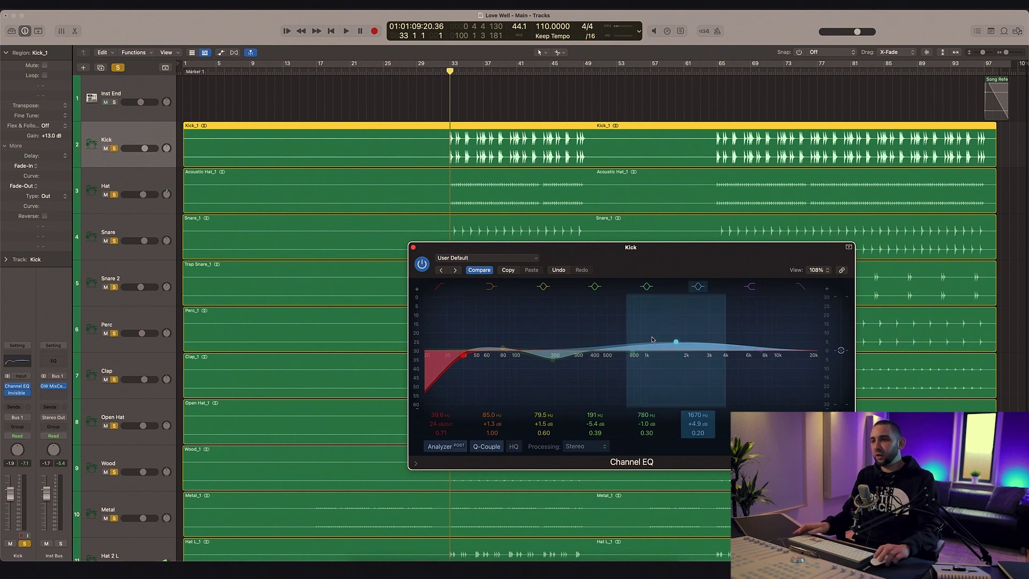
Step: Remove the solo from every other drum track so that only Kick is soloed
drag(119, 196, 113, 471)
click(113, 472)
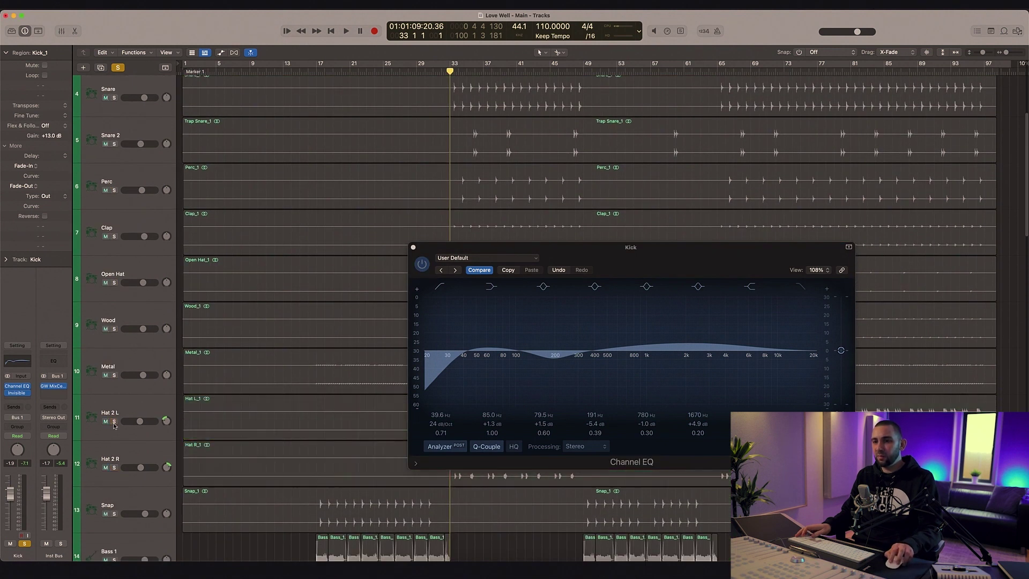
scroll(295, 322, up, 5)
Step: Compare the soloed Kick from bar 33 with its Channel EQ bypassed and enabled
key(space)
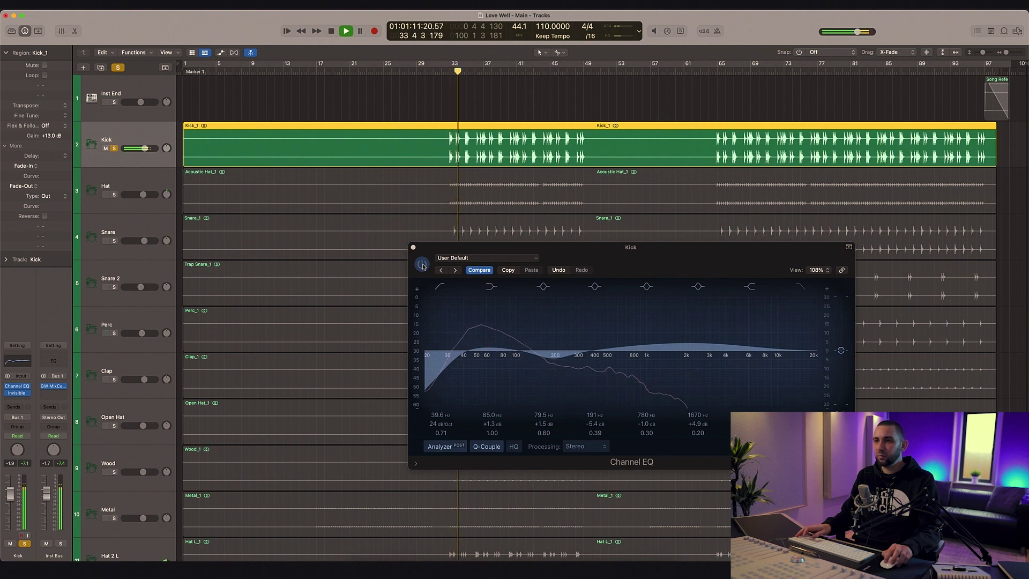
click(422, 264)
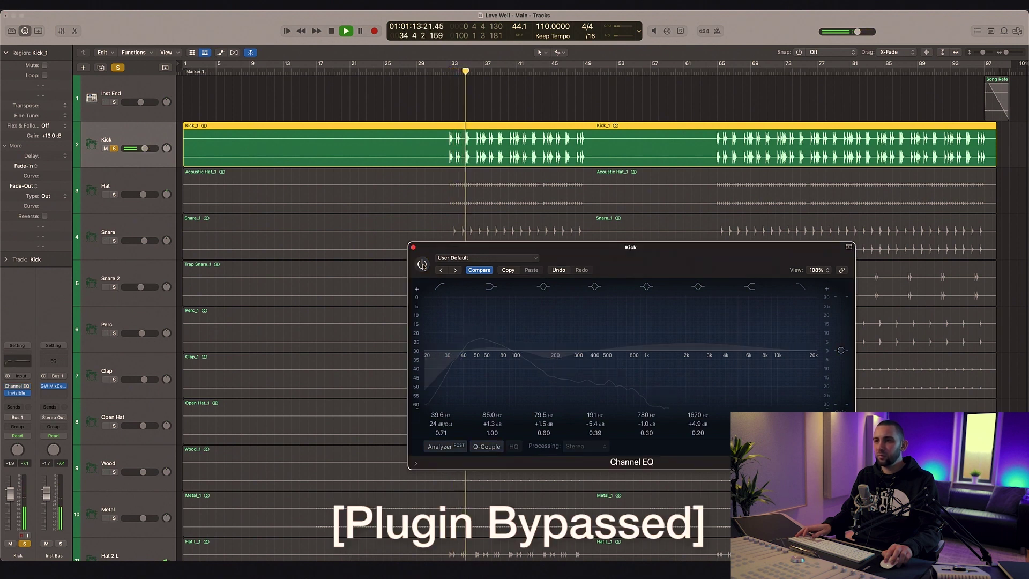
drag(440, 248, 463, 208)
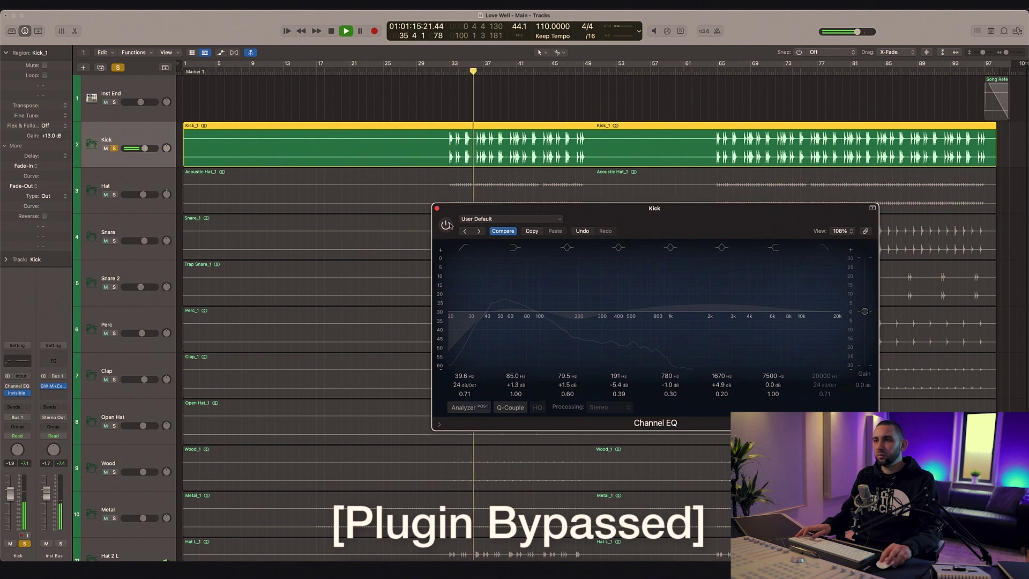
click(446, 224)
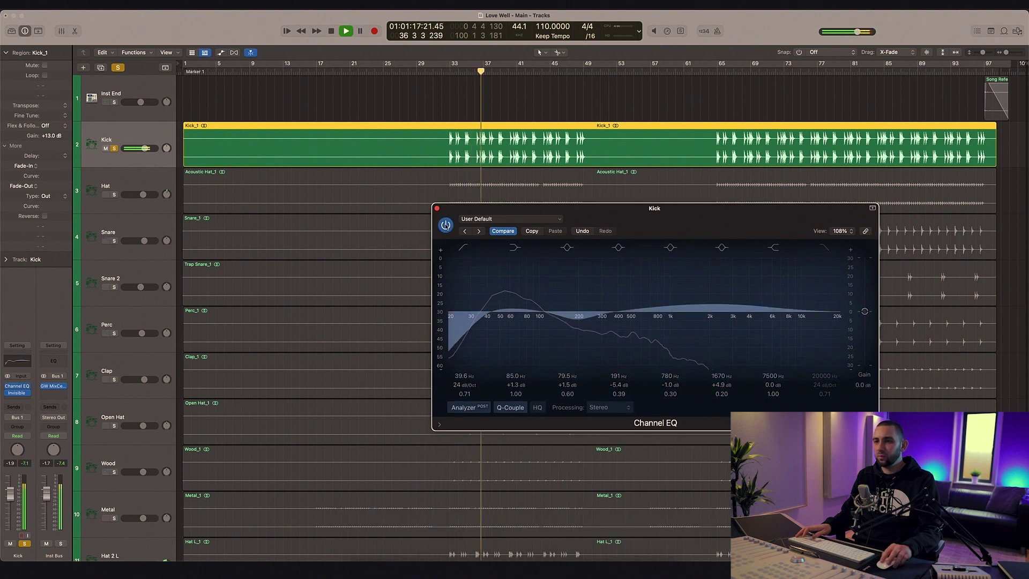
click(445, 225)
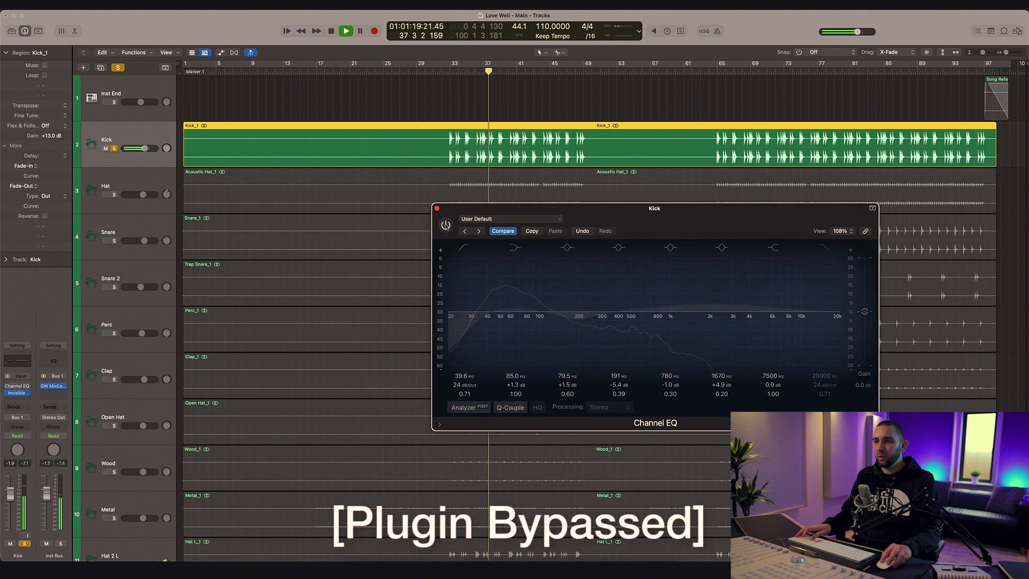
key(space)
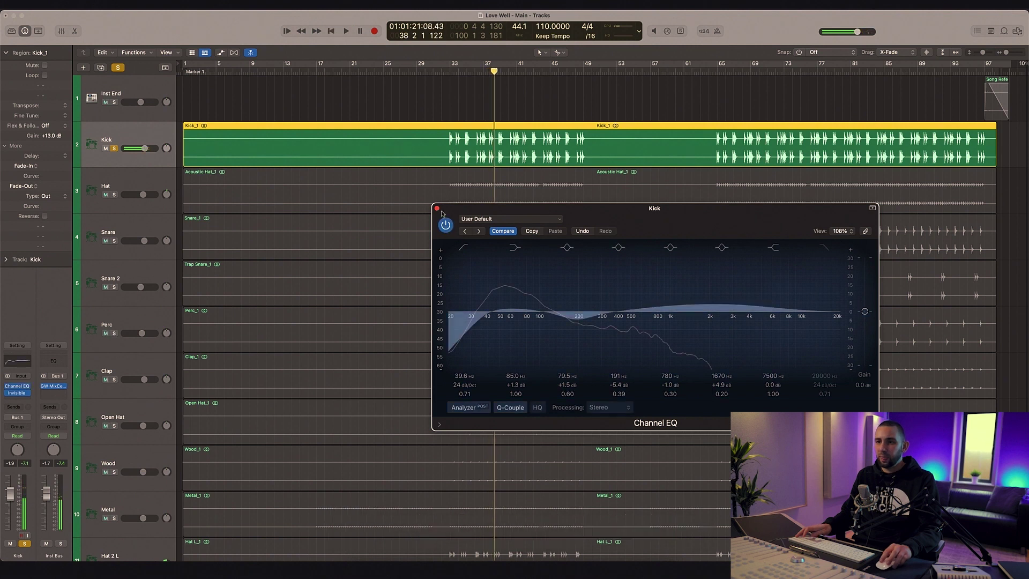
click(437, 209)
Step: Return the playhead to bar 33 and examine the Invisible Limiter settings on the Kick track, keeping the Kick waveform unobstructed
click(450, 69)
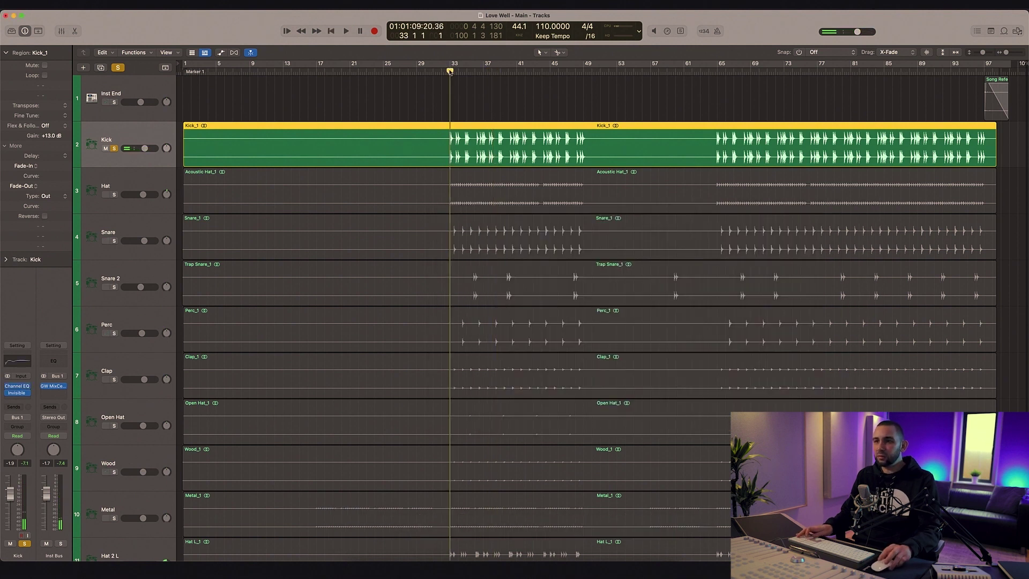
click(16, 393)
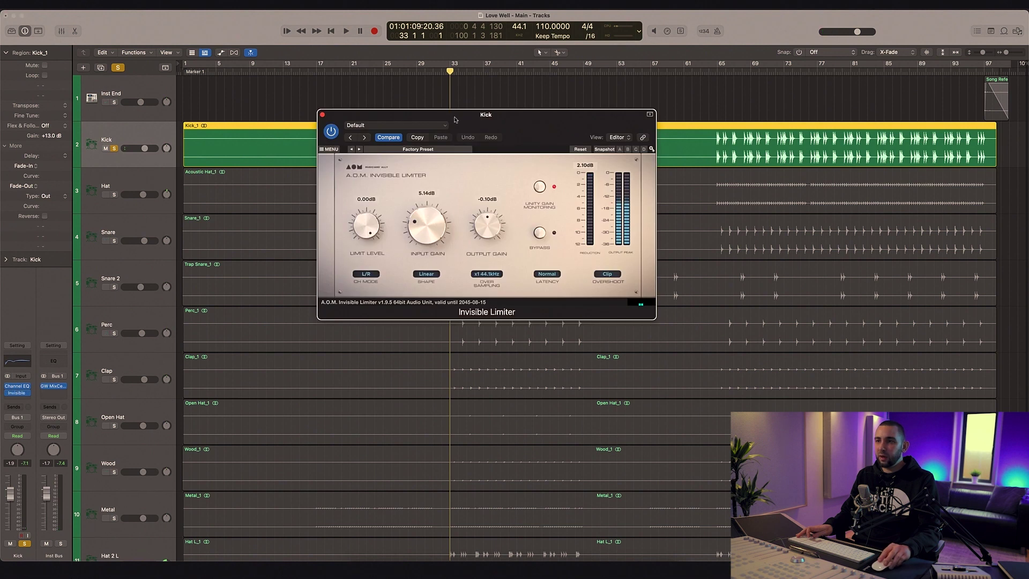
drag(455, 115, 670, 182)
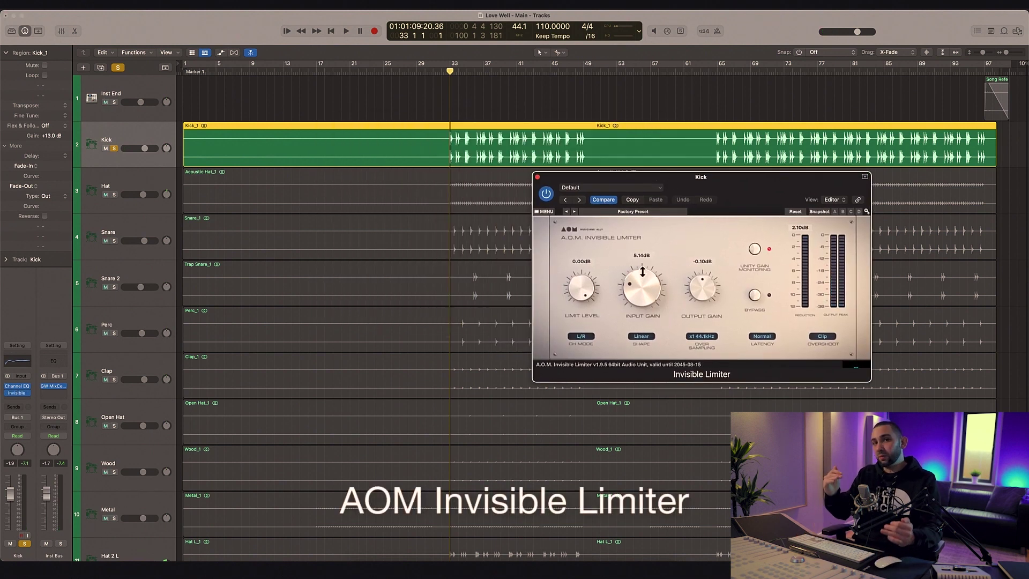
drag(585, 184, 563, 180)
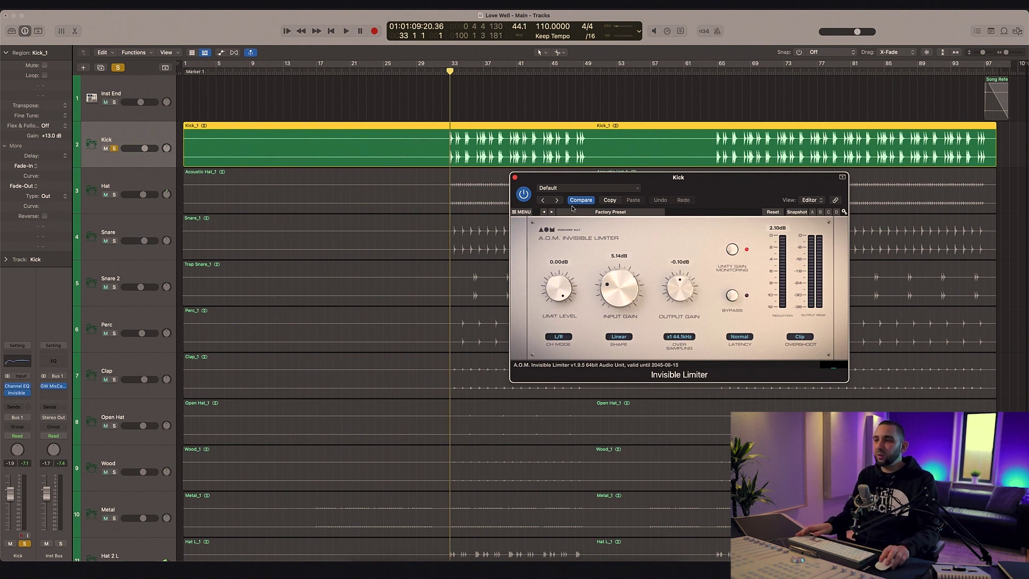
drag(572, 187, 558, 186)
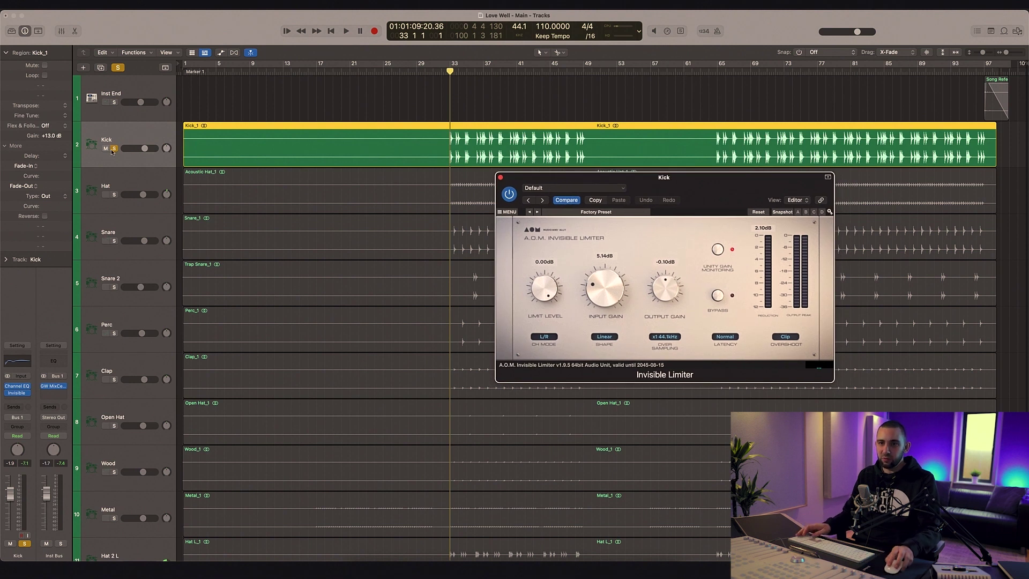
Step: Compare the soloed Kick from bar 33 with its Invisible Limiter bypassed and enabled
key(space)
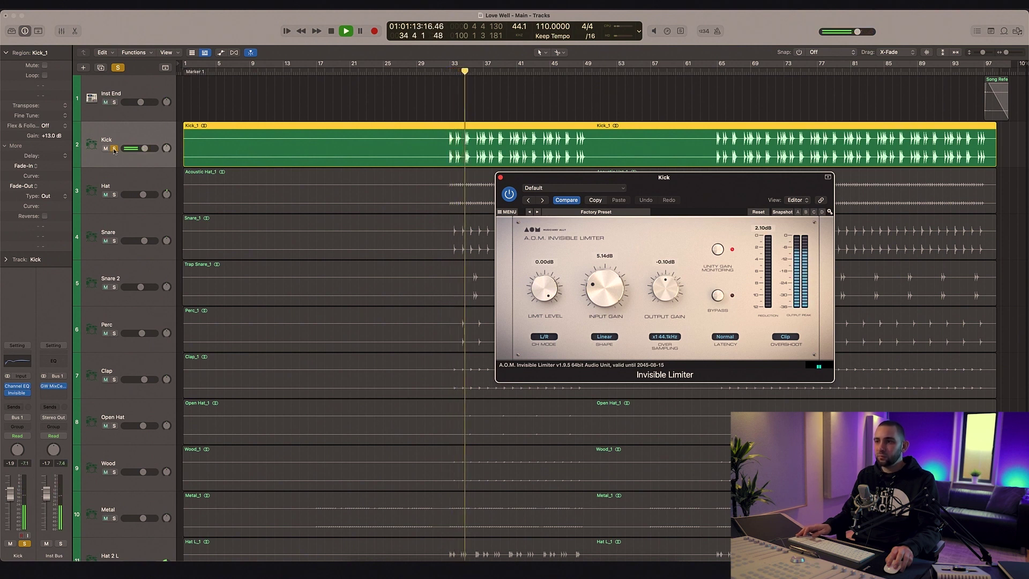
click(509, 194)
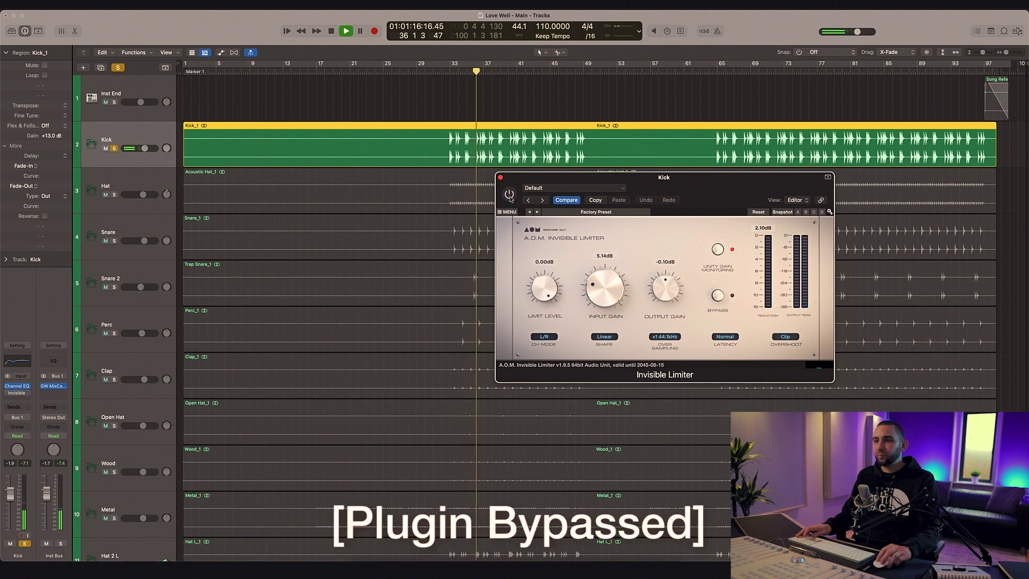
click(509, 194)
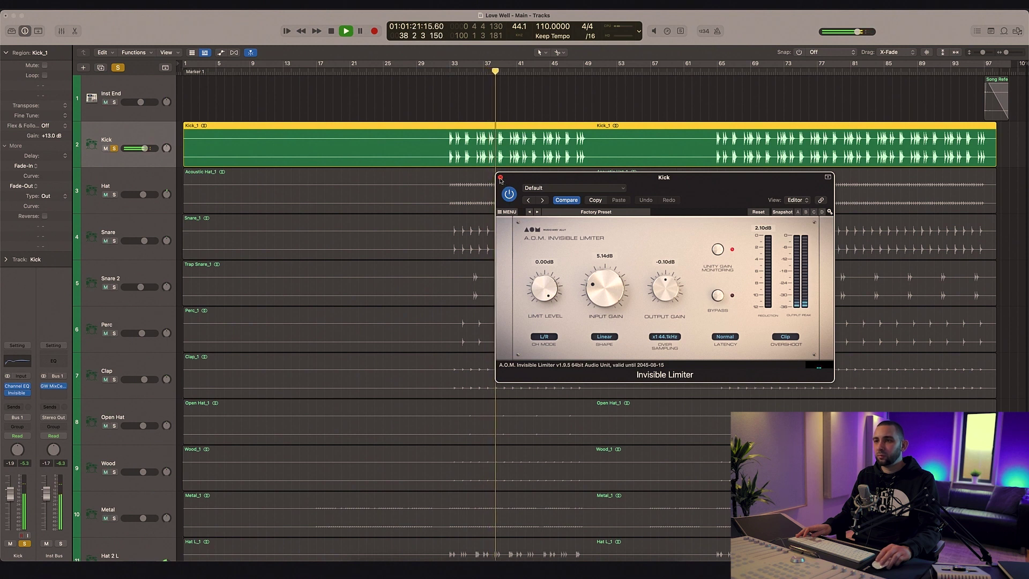
click(501, 178)
key(space)
Step: Remove the solo from Kick and move the Snare track directly below Kick, above Hat
click(114, 148)
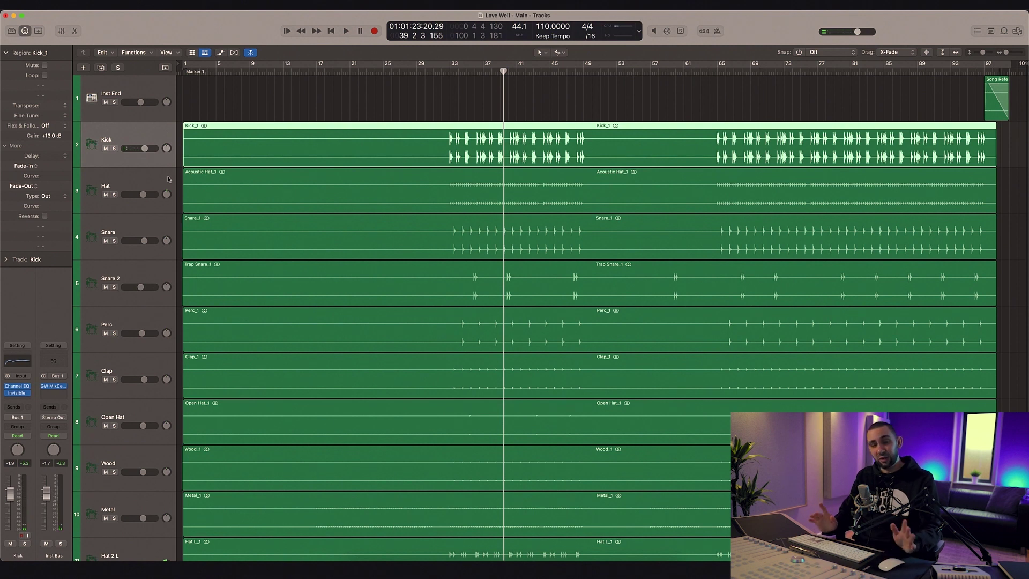
click(129, 183)
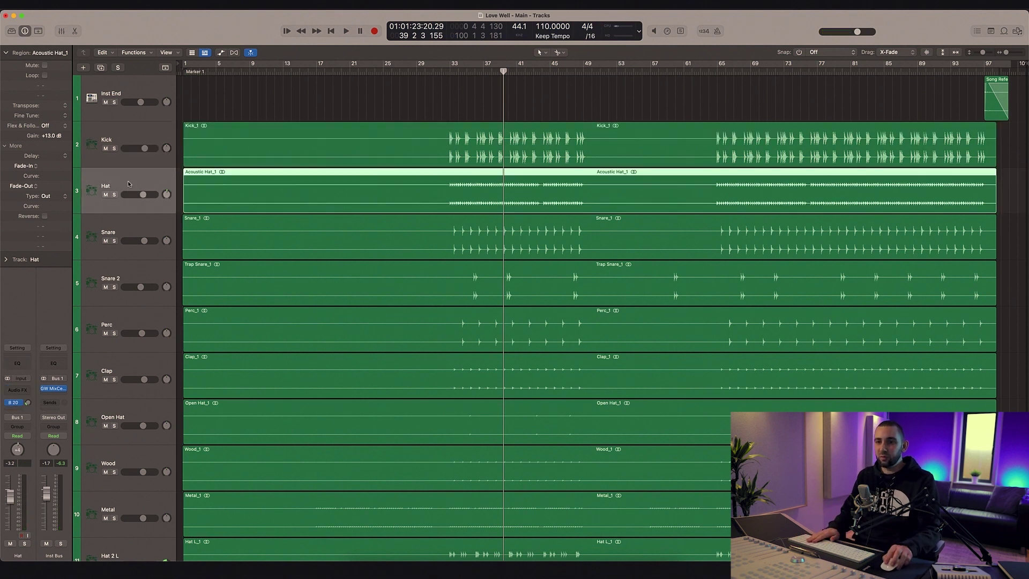
drag(135, 232, 134, 187)
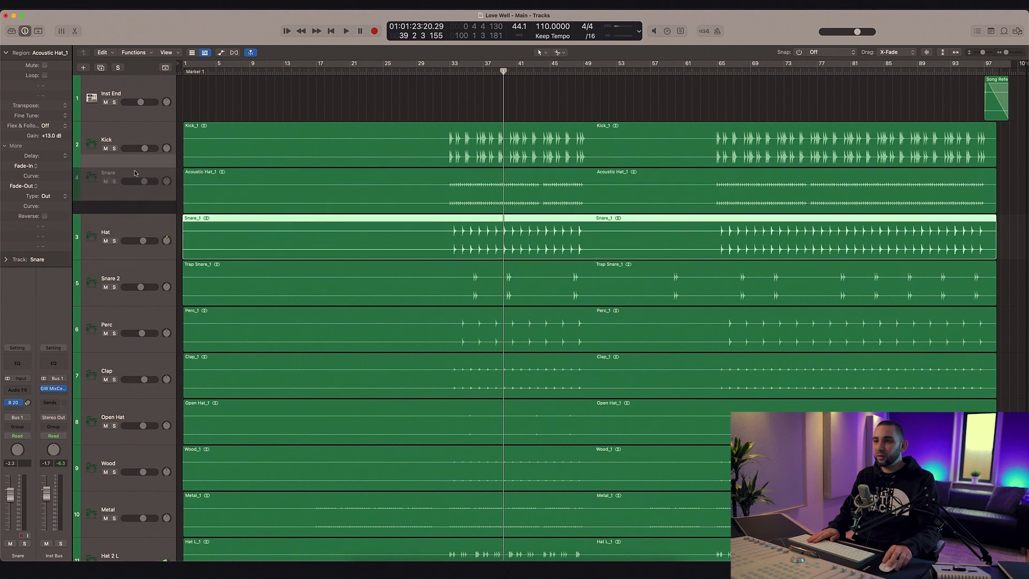
Step: Set the playhead to bar 33 and solo the Kick and Snare tracks
click(450, 73)
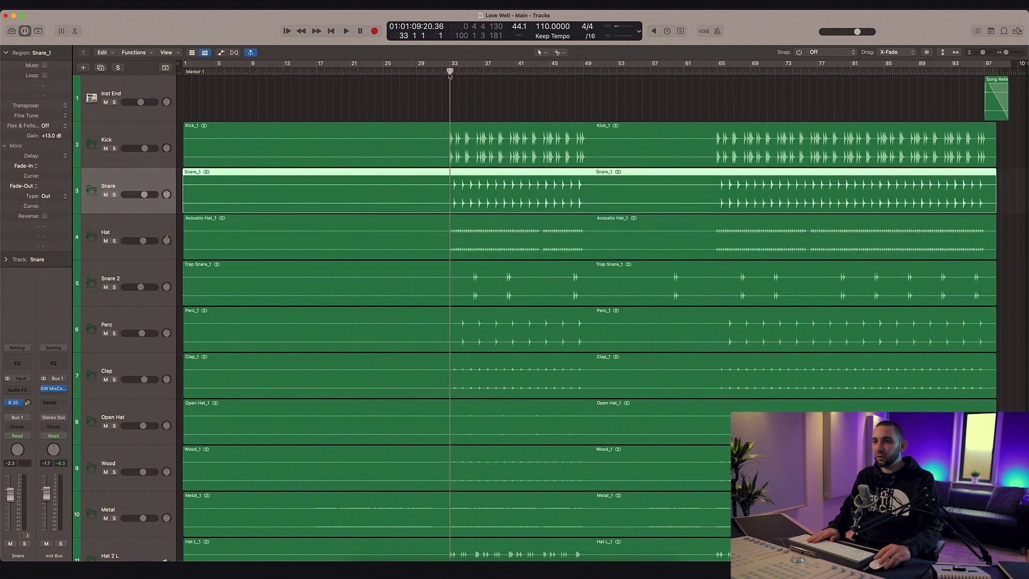
click(114, 149)
click(114, 194)
Step: Examine the channel strips of the remaining drum tracks in turn, from Hat down to Wood
click(118, 232)
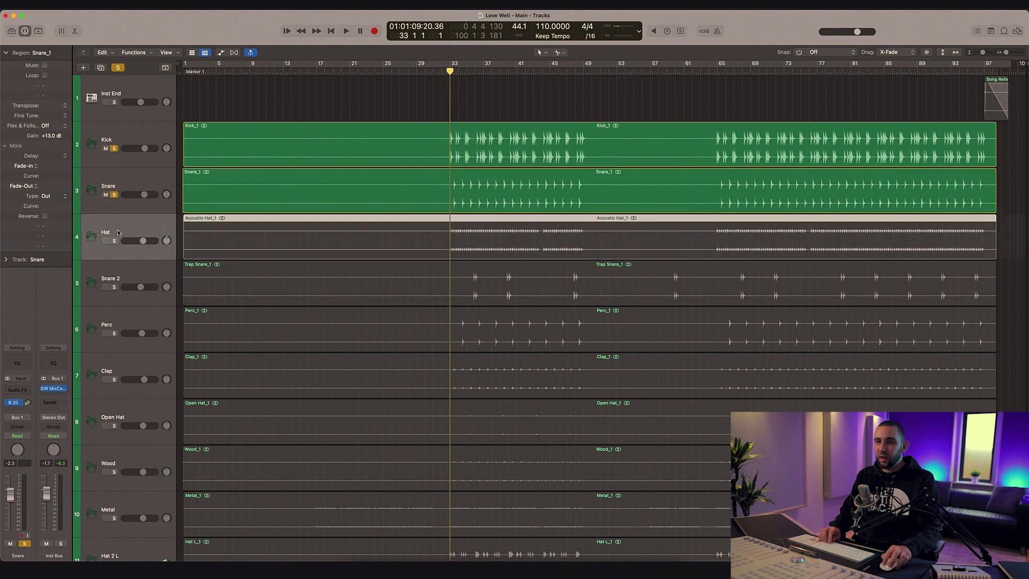
key(Down)
key(Down)
key(Down)
key(Down)
key(Down)
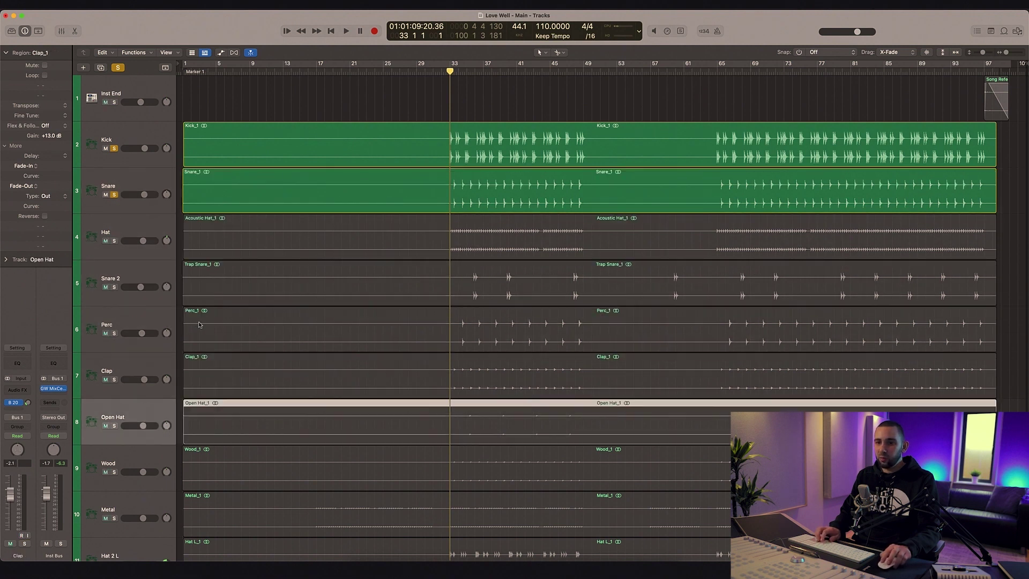
scroll(209, 327, down, 2)
key(Down)
key(Up)
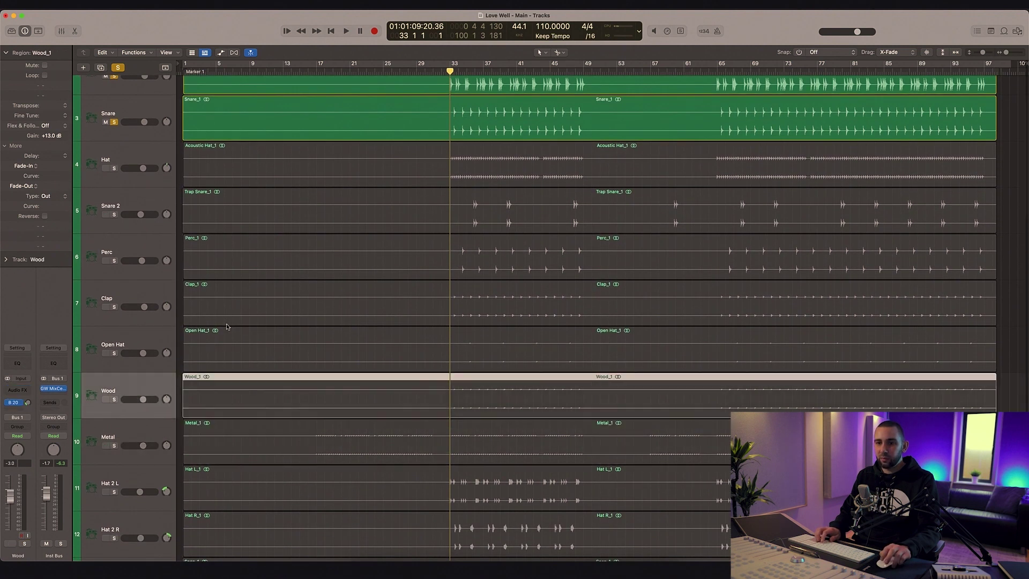
Step: Extend the solo from Snare down through Hat, Snare 2, Perc, Clap and Open Hat
click(113, 122)
drag(114, 123, 127, 366)
click(130, 347)
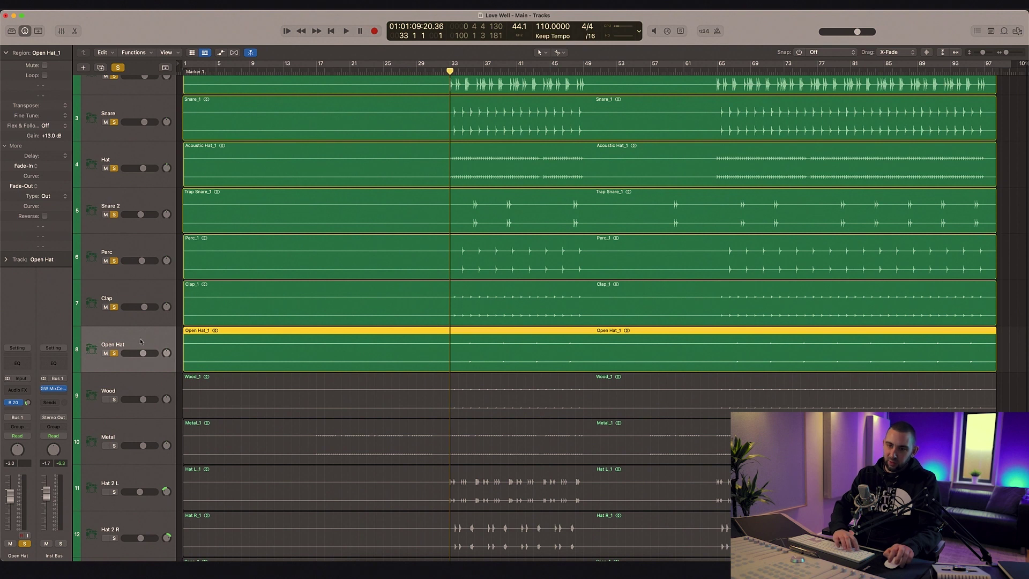
Step: Examine the drum channels' plug-ins and sends in the Mixer, including the Snare 2 track's Bus 20 send
key(x)
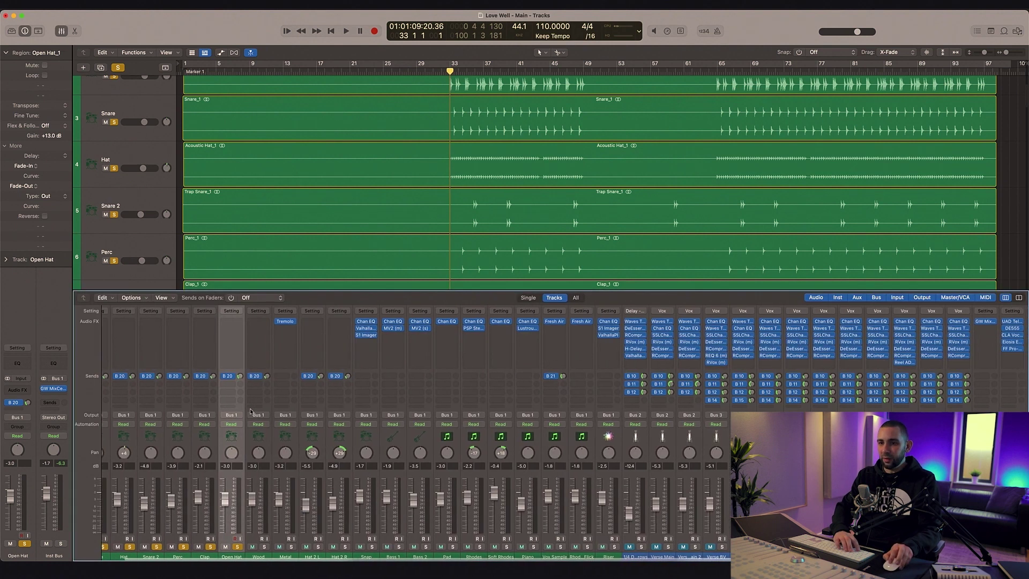
scroll(244, 405, left, 2)
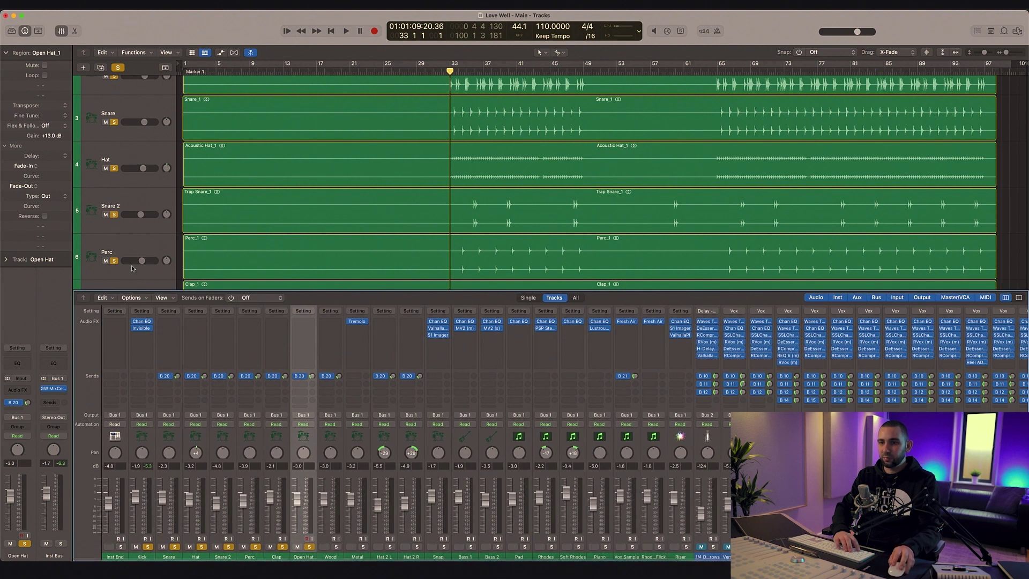
click(133, 222)
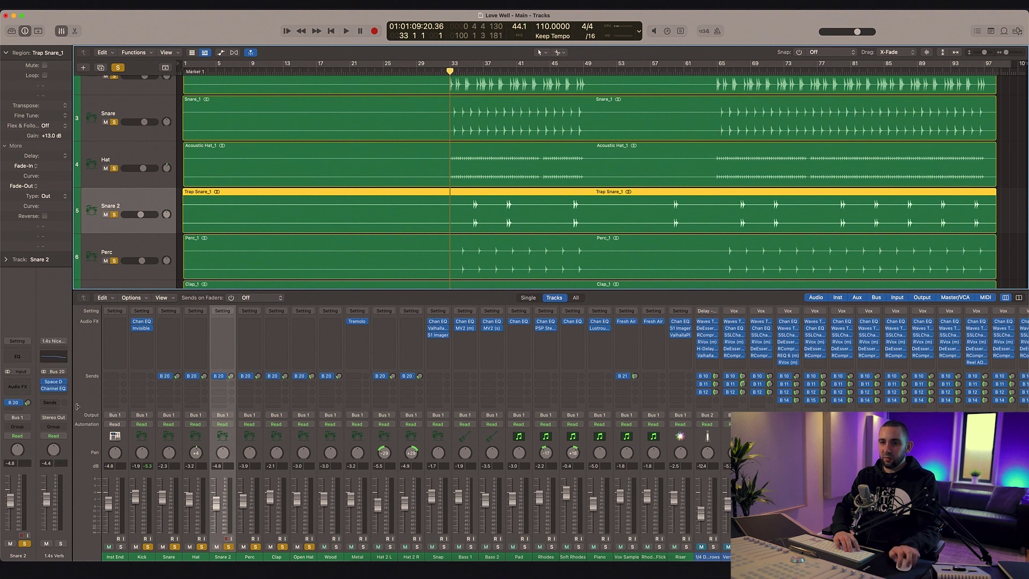
key(x)
scroll(136, 277, down, 5)
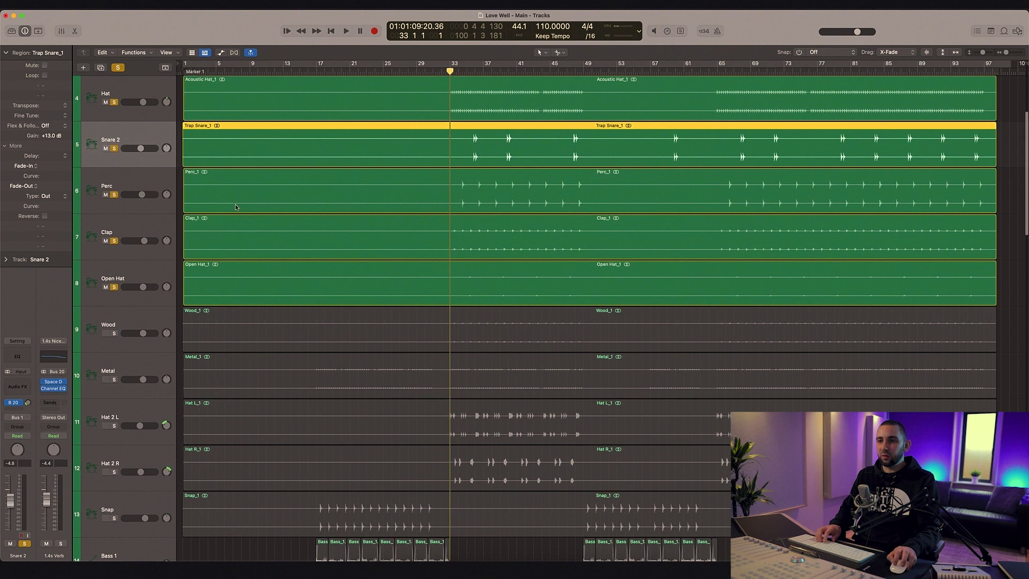
Step: Solo the Wood, Metal, Hat 2 L and Hat 2 R tracks as well, checking the Metal track's channel strip
click(114, 268)
click(114, 314)
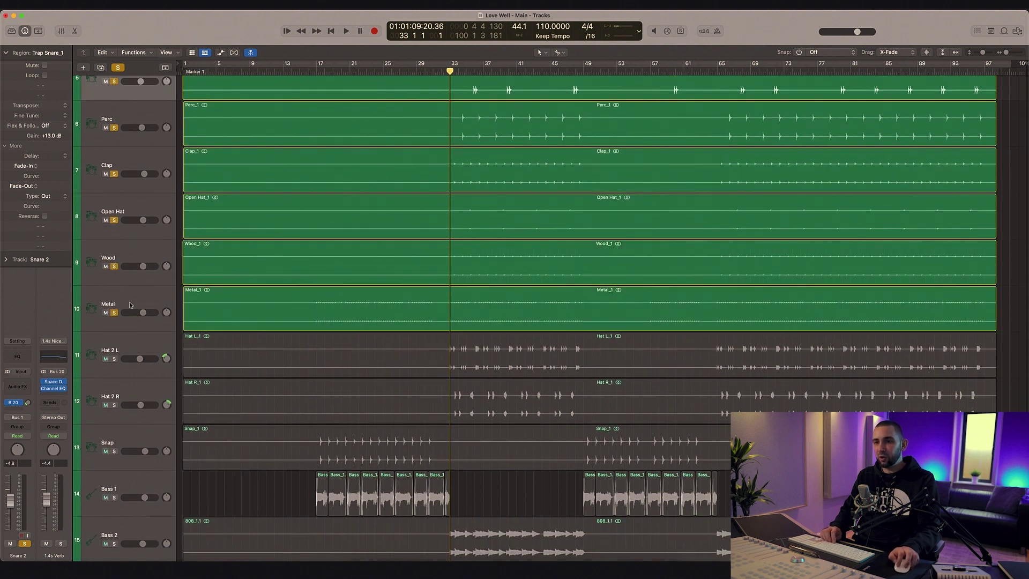
click(132, 304)
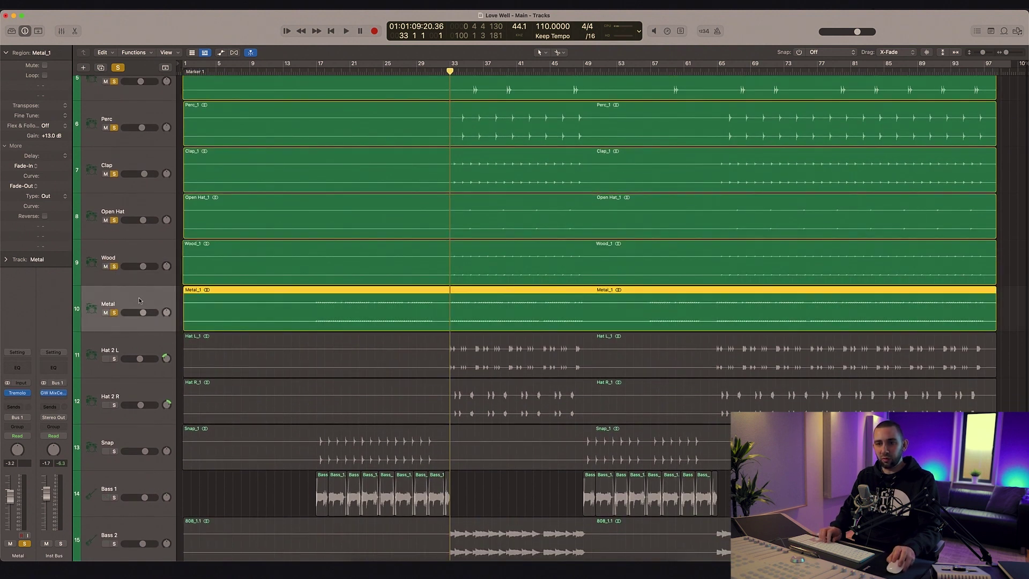
click(121, 361)
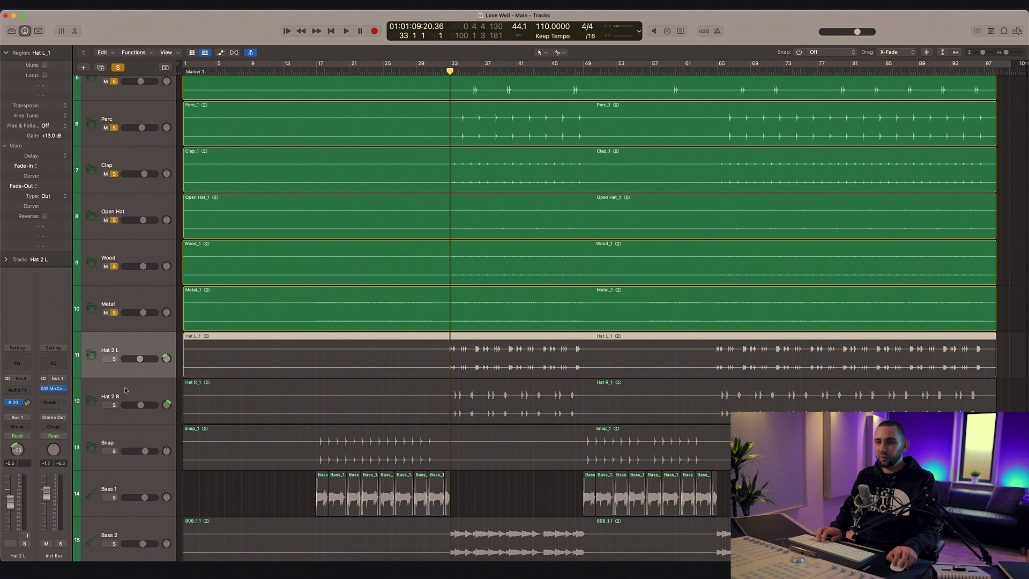
key(Down)
drag(115, 359, 117, 406)
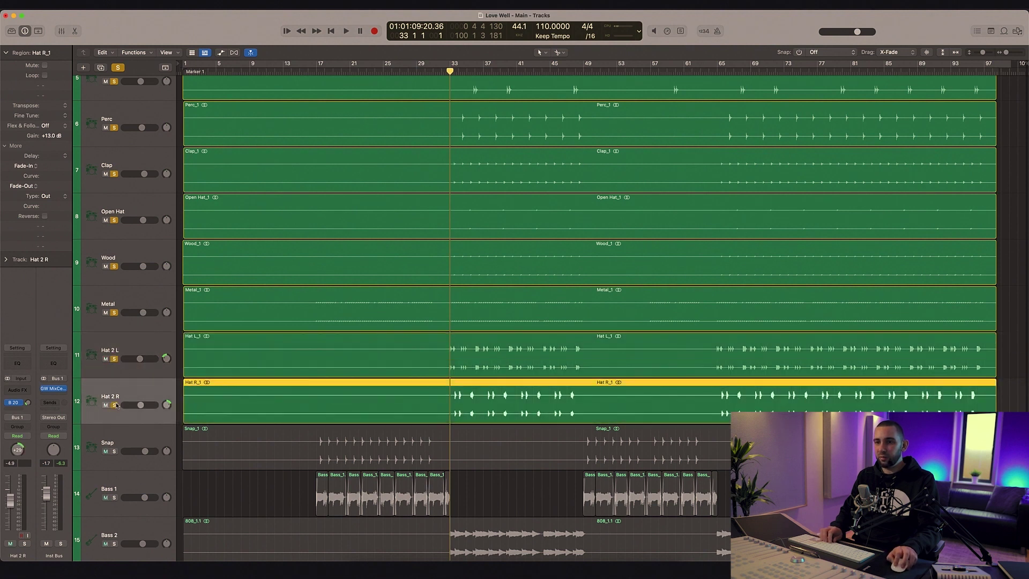
Step: Listen to the soloed drums from bar 33 while viewing the Hat 2 L and Hat 2 R regions up close
key(space)
click(144, 375)
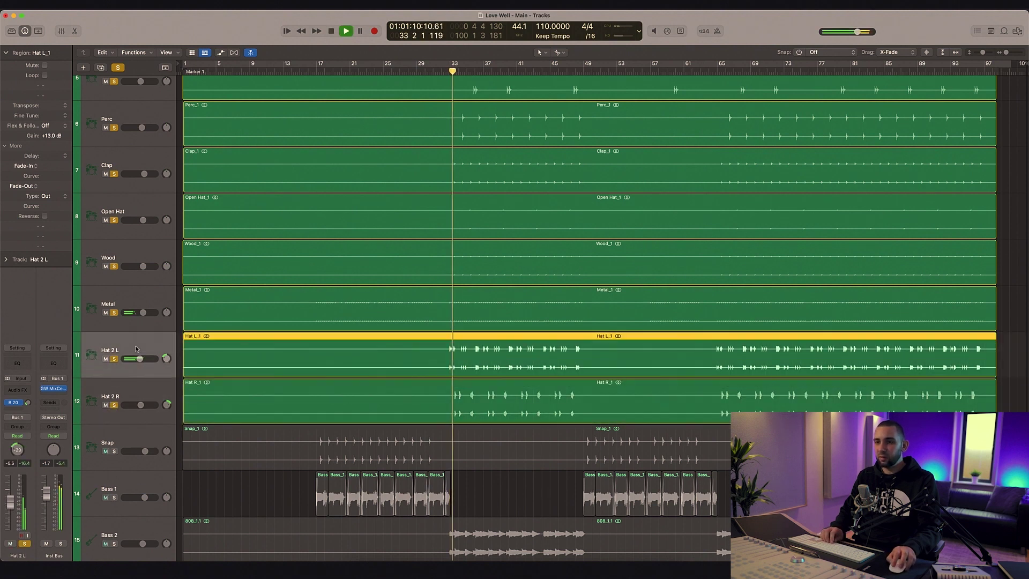
scroll(652, 364, up, 5)
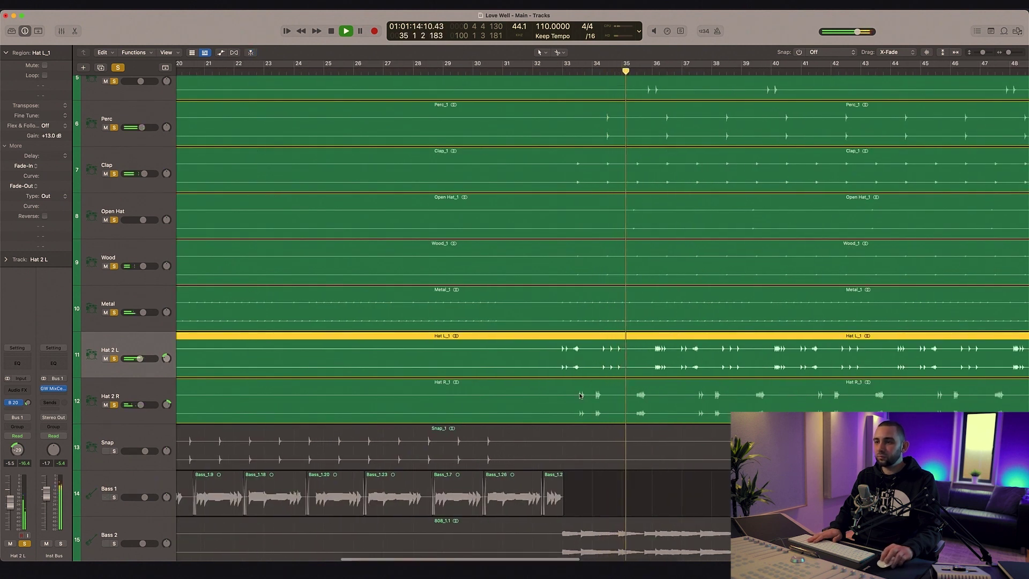
click(151, 388)
scroll(151, 388, down, 1)
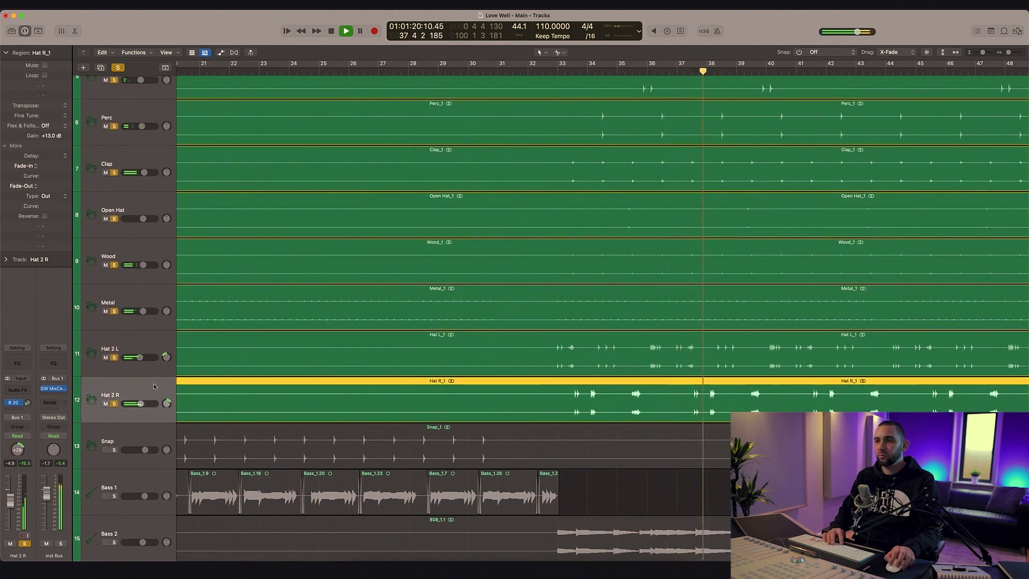
key(space)
Step: Compare the panning of Hat 2 L and Hat 2 R by alternating between the two tracks
click(142, 344)
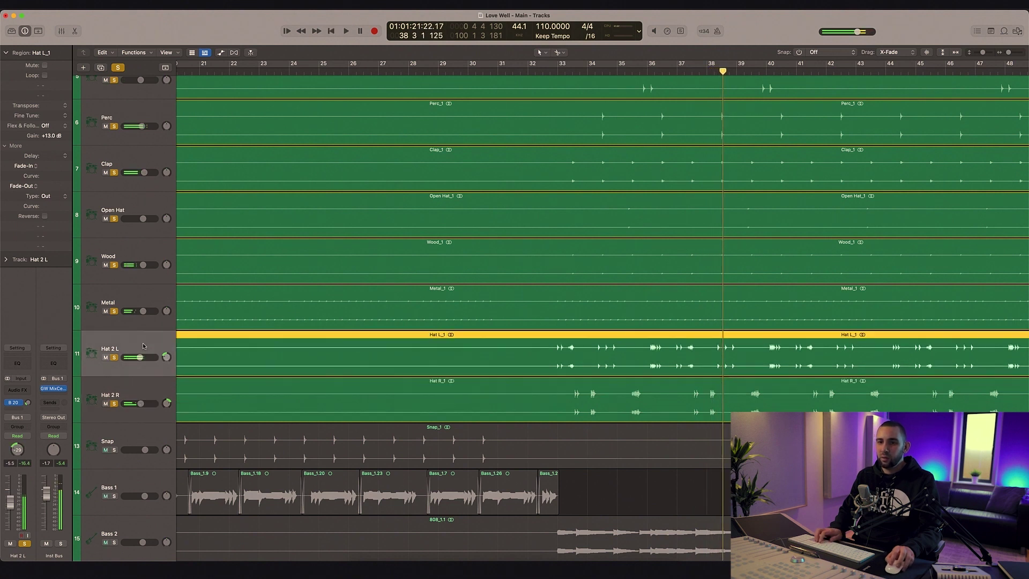
click(119, 385)
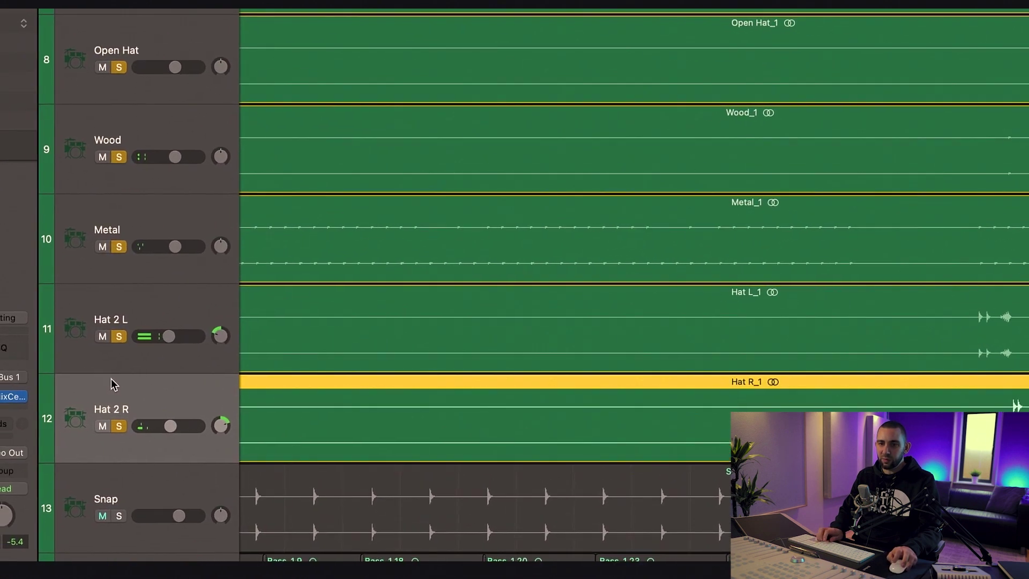
key(Up)
key(Down)
key(Up)
key(Down)
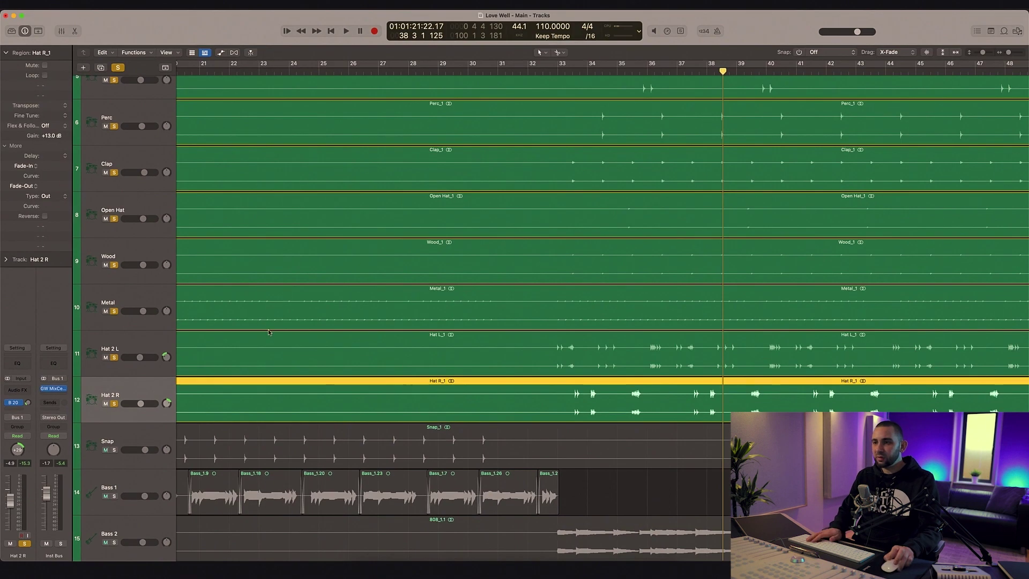
Step: Show the whole arrangement and add the Snap track to the soloed drums
key(super+Left)
key(super+Left)
key(Up)
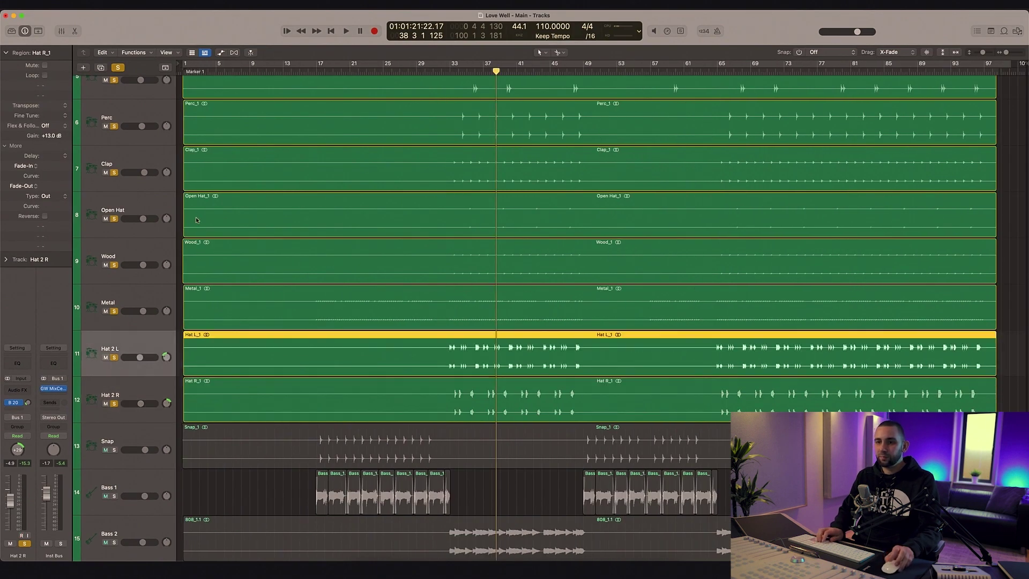
scroll(259, 368, down, 3)
click(114, 317)
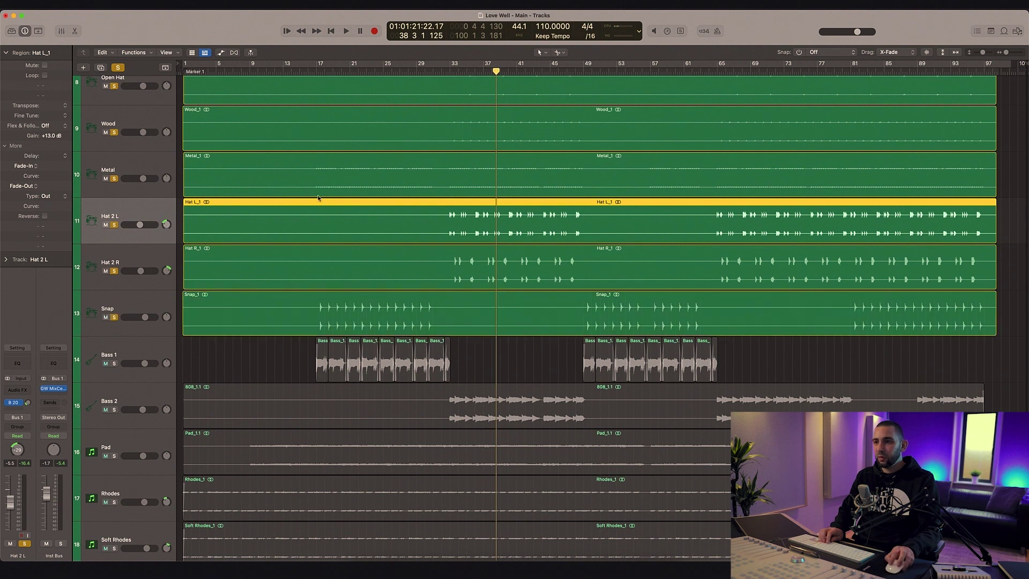
Step: Clear the solo from all tracks and select the Vox Sample track to show its channel strip
scroll(107, 327, down, 5)
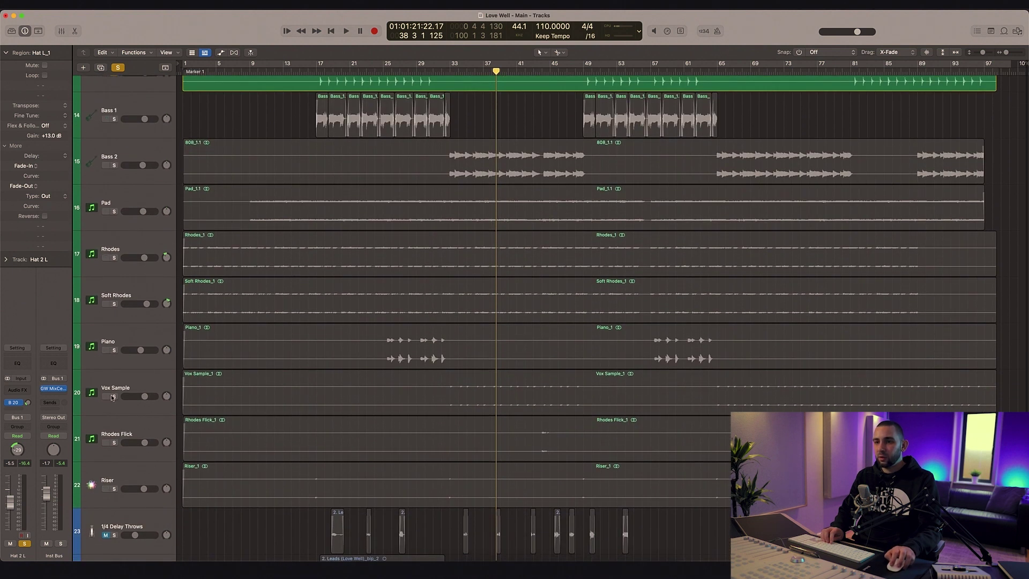
click(118, 68)
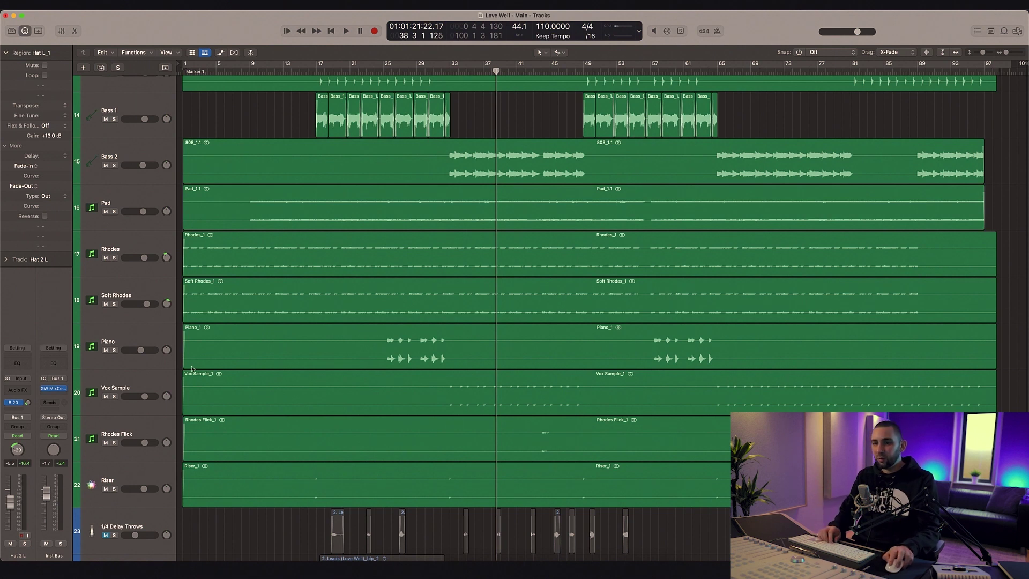
click(116, 390)
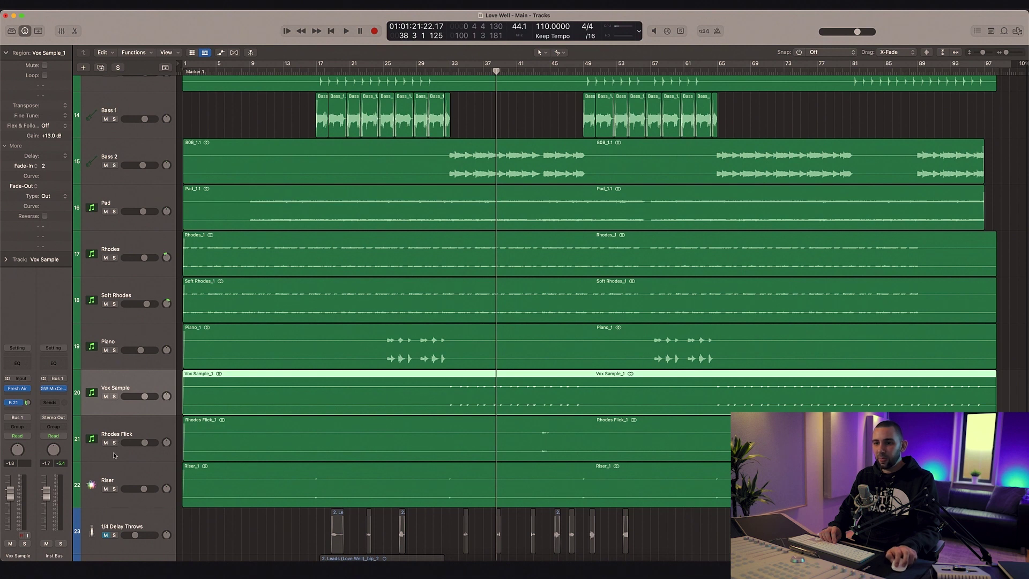
Step: Solo the Vox Sample track, play it from bar 33 and bring up the Ping Pong bus channel fed by its send
scroll(141, 229, up, 8)
scroll(97, 310, down, 10)
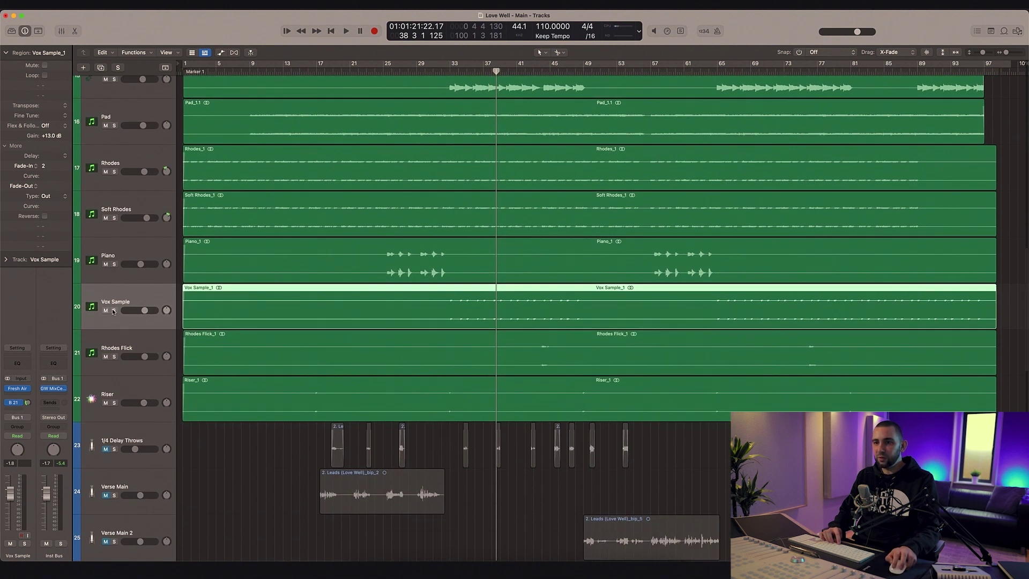
click(114, 310)
click(449, 73)
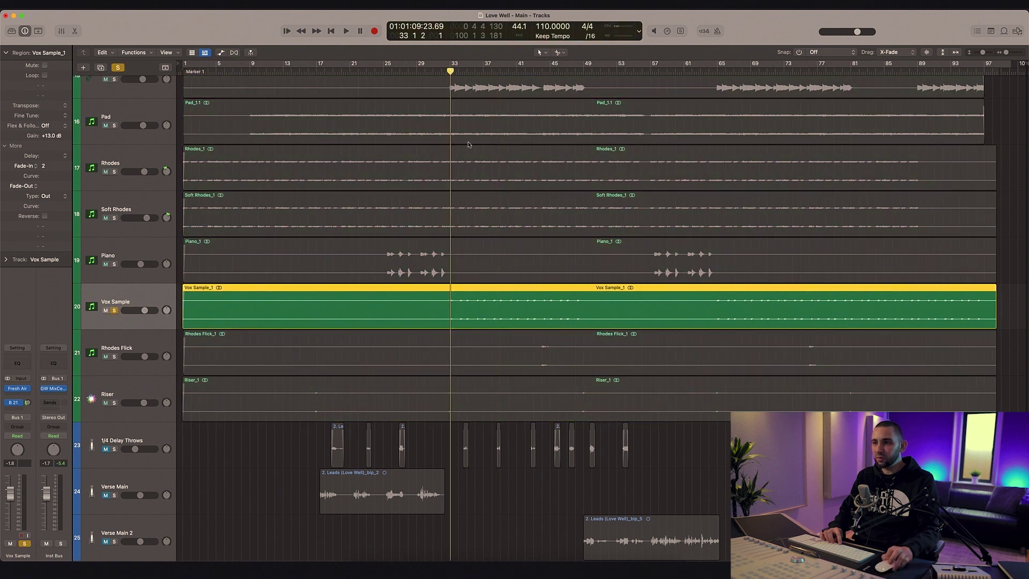
key(space)
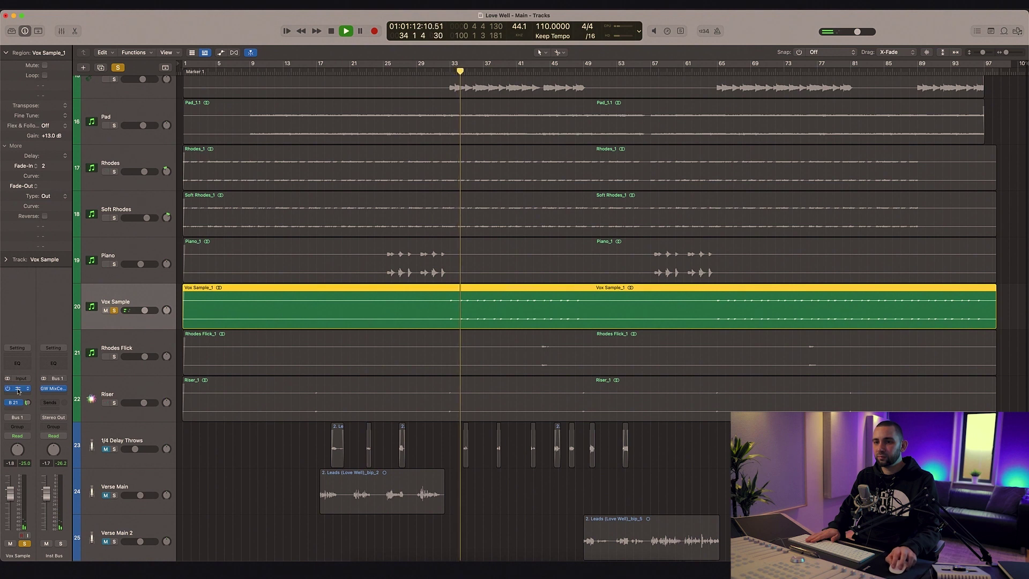
click(27, 403)
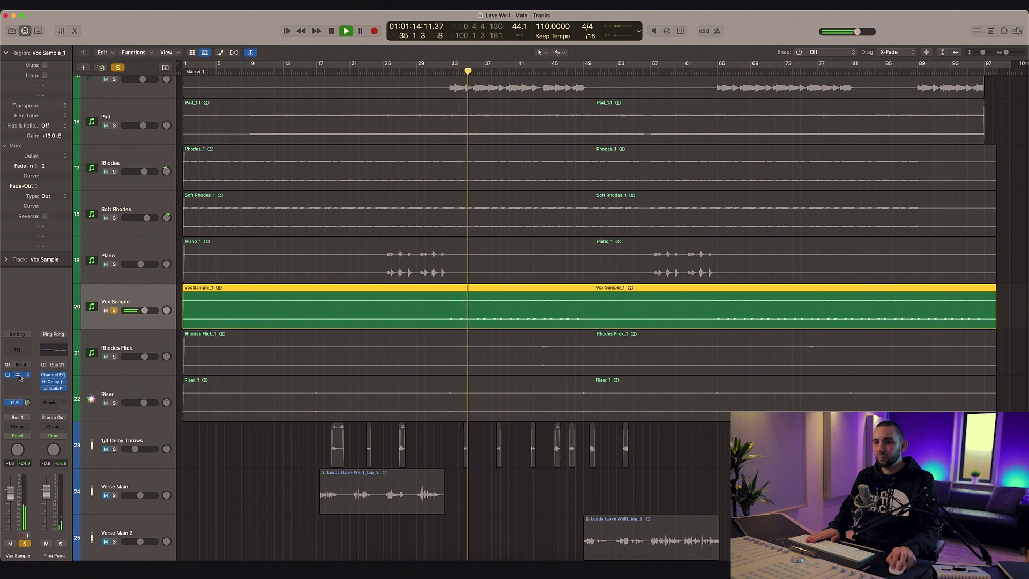
Step: Open the Fresh Air plug-in on Vox Sample, move its window clear and return the playhead to bar 33
click(17, 374)
drag(399, 115, 663, 193)
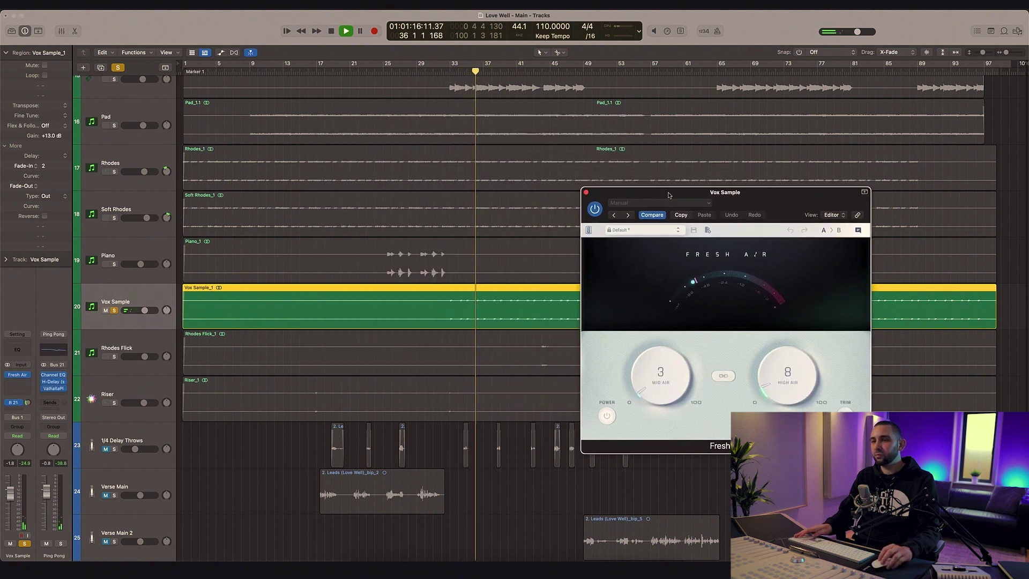
key(space)
click(453, 70)
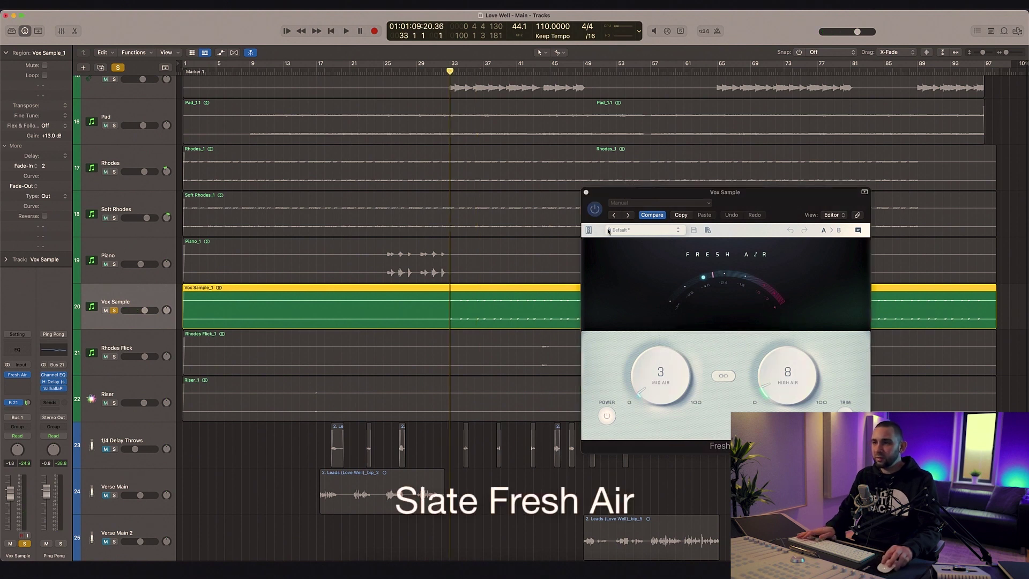
drag(644, 195, 613, 168)
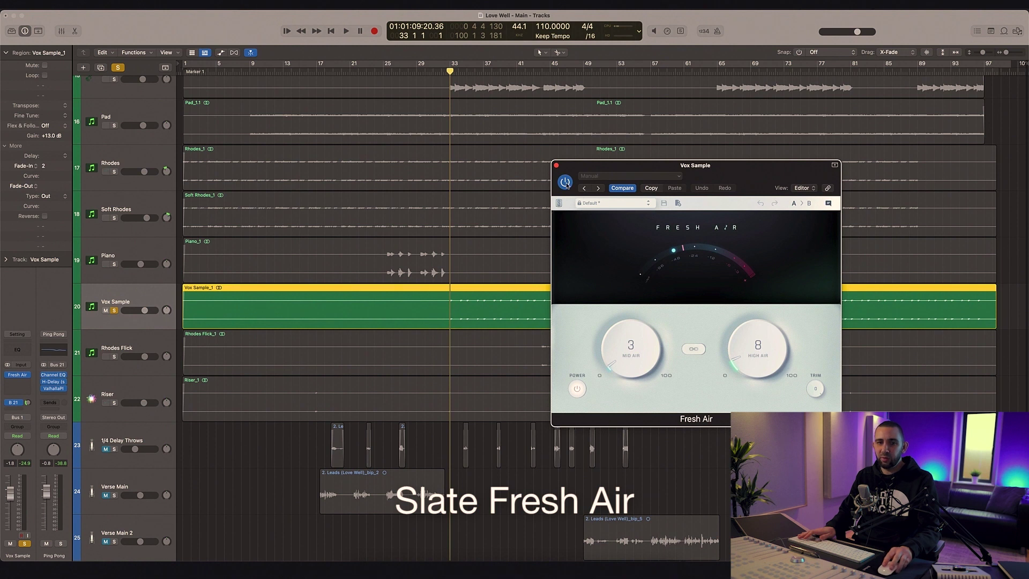
Step: Compare the soloed Vox Sample with Fresh Air bypassed and active, leave it on and close the plug-in
click(565, 184)
key(space)
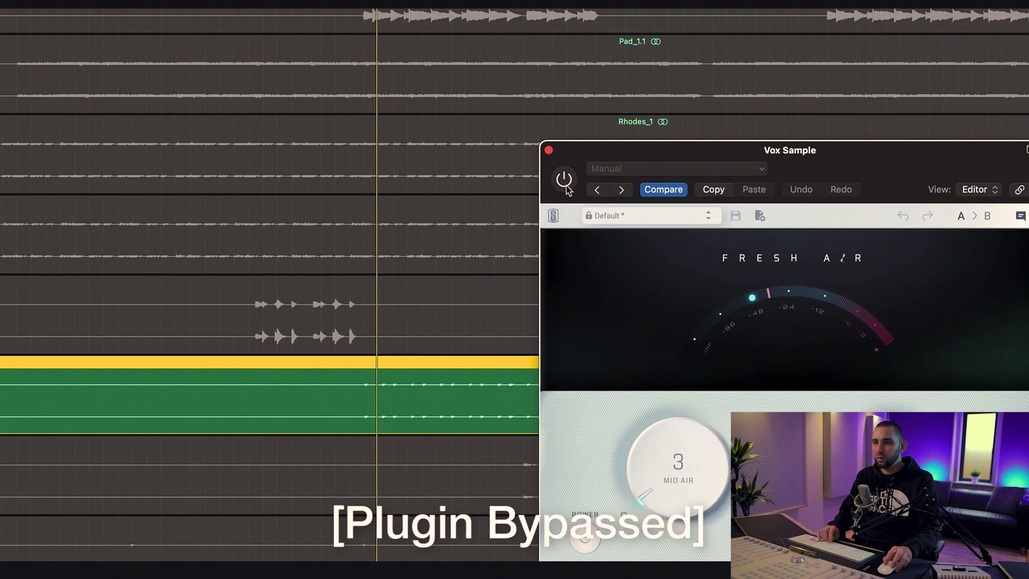
click(565, 182)
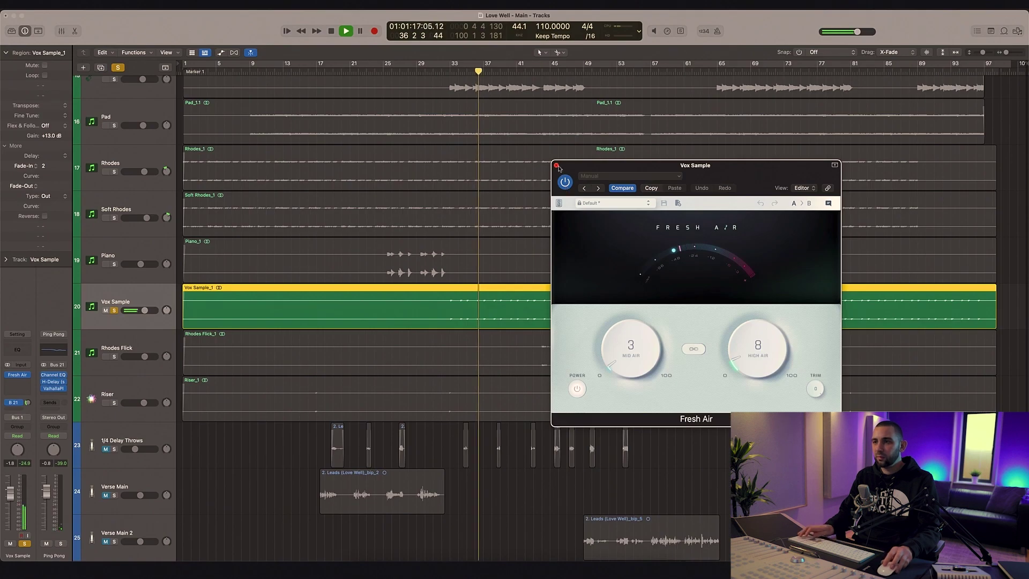
key(super+w)
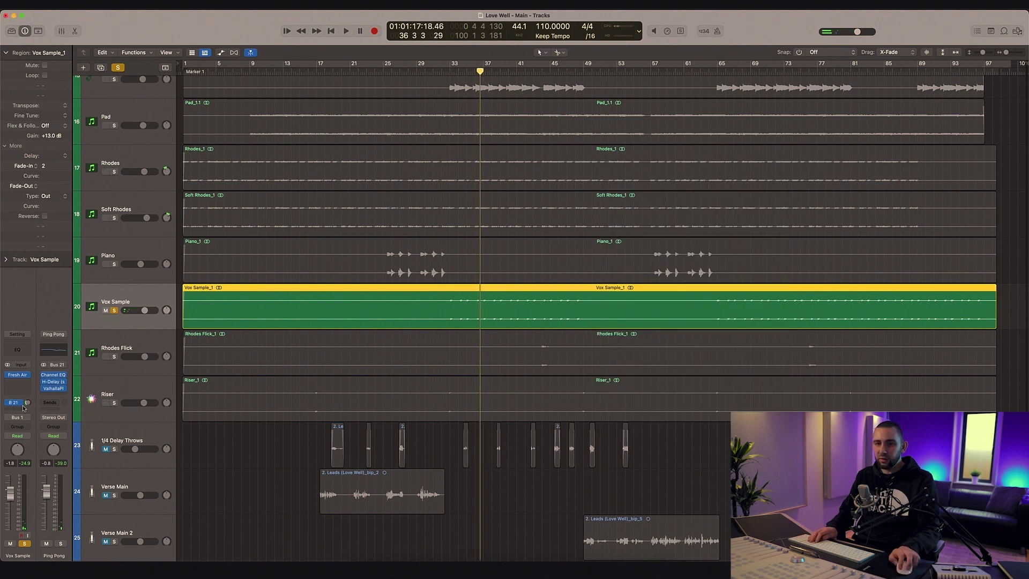
key(space)
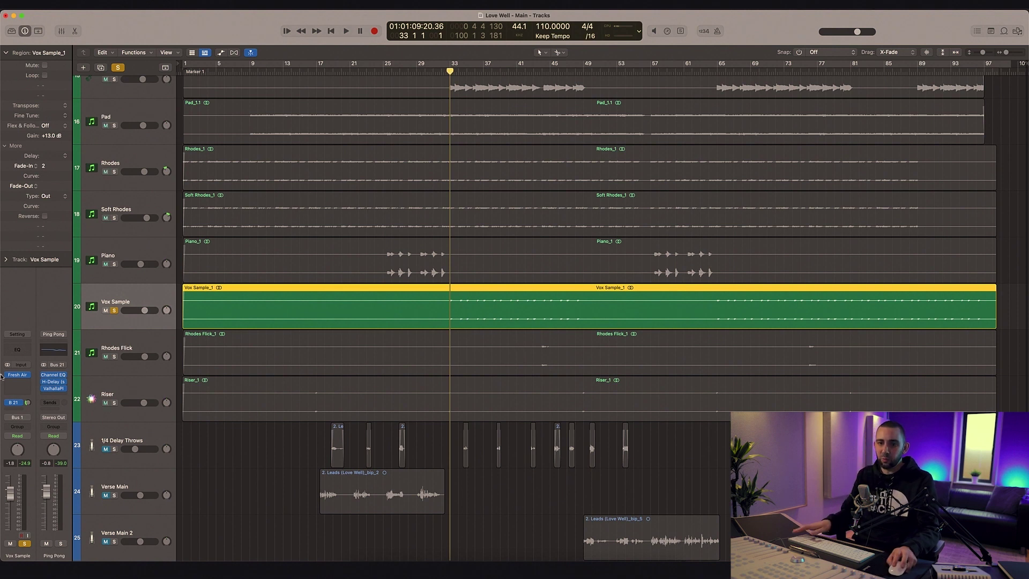
Step: Compare the soloed Vox Sample from bar 33 with its Bus 21 Ping Pong send switched off and back on
click(7, 402)
key(space)
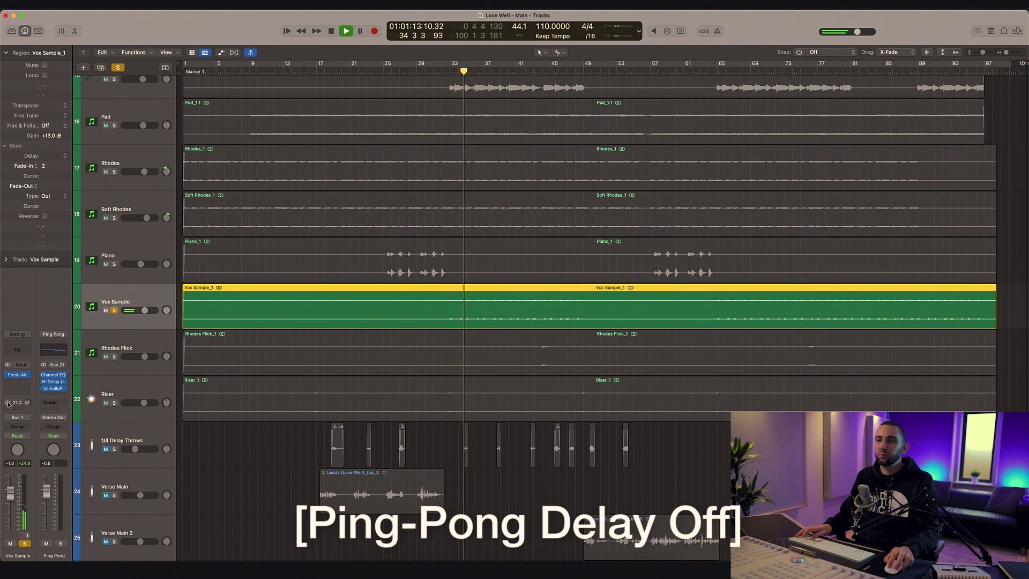
key(space)
click(7, 402)
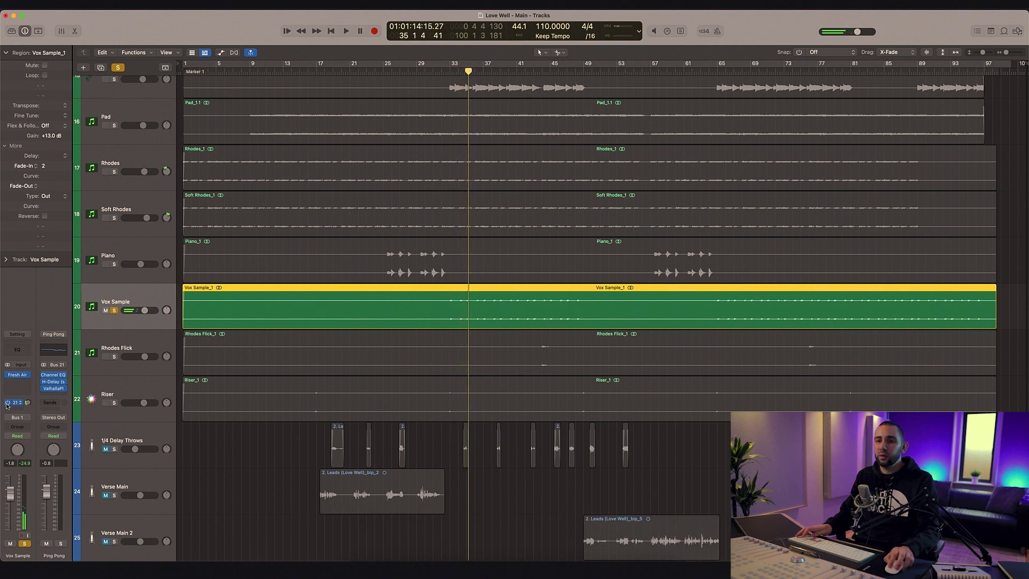
key(space)
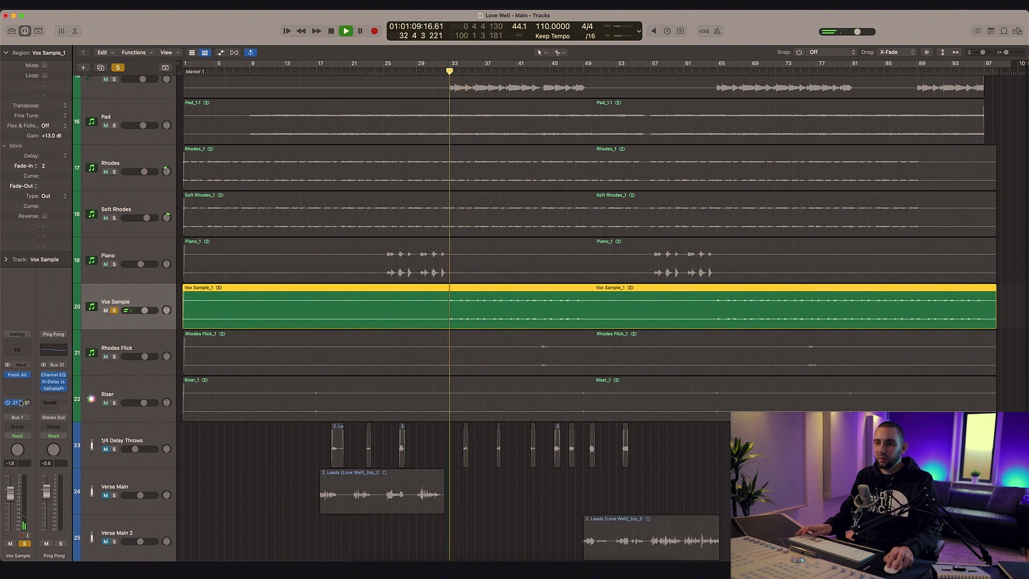
Step: Examine the H-Delay plug-in on the Ping Pong bus, stop playback and close the plug-in
click(54, 382)
drag(430, 110, 362, 106)
key(space)
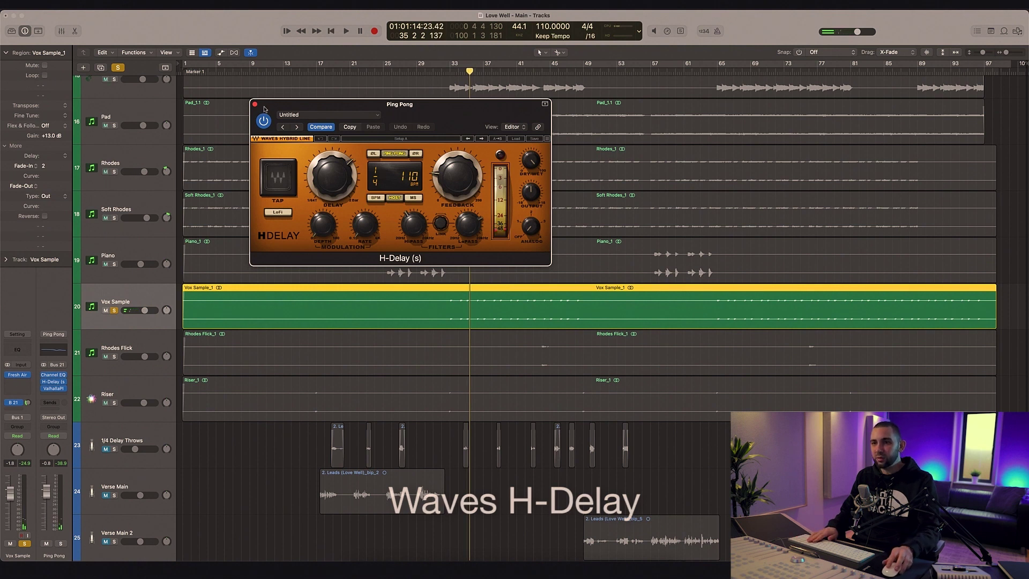
click(254, 104)
Step: Add the Rhodes Flick and Riser tracks to the soloed Vox Sample
click(116, 348)
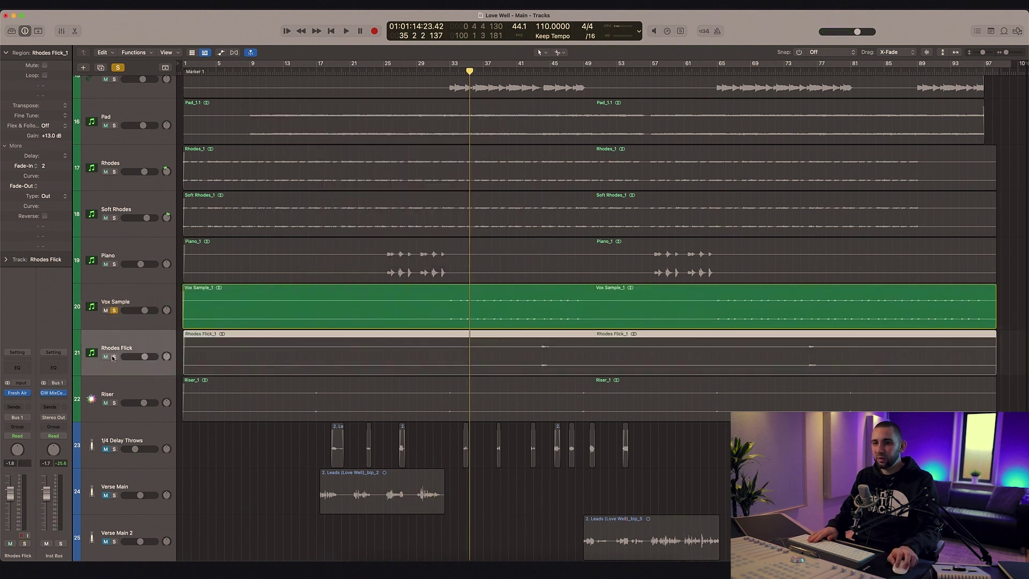
click(114, 357)
click(115, 403)
click(144, 390)
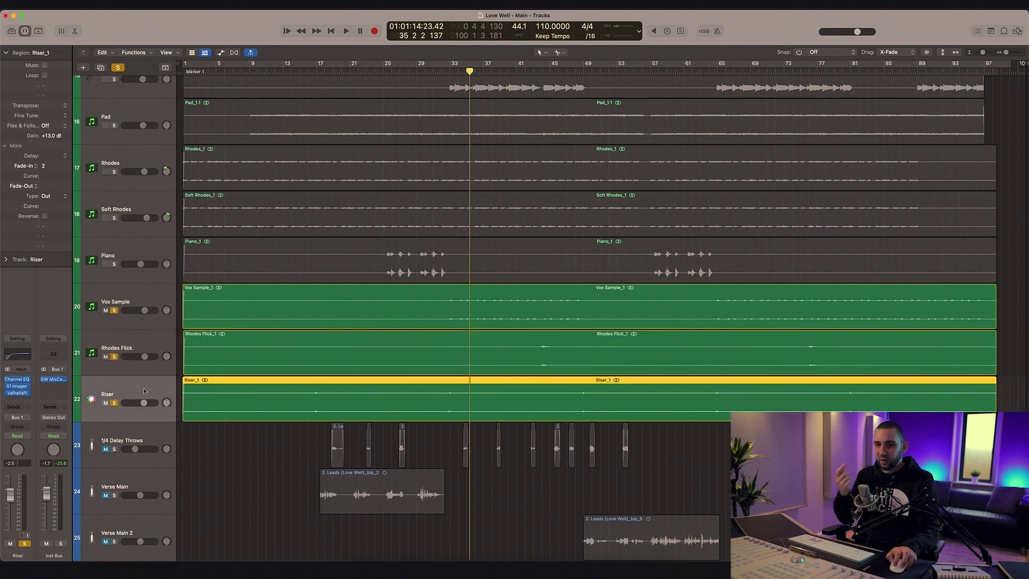
Step: Select the Rhodes Flick track, play the soloed tracks from about bar 43 and open its Fresh Air plug-in
click(115, 361)
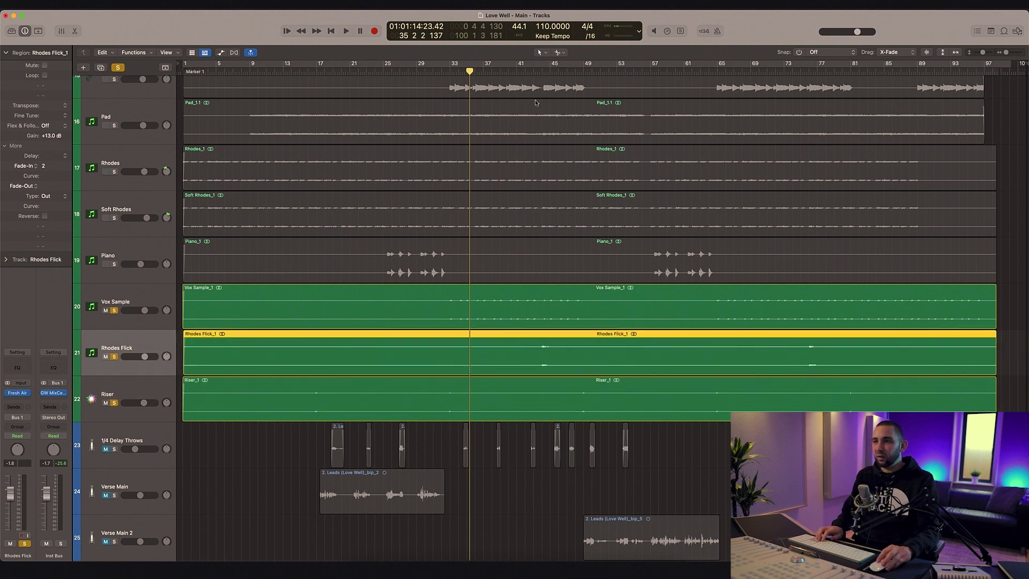
click(539, 71)
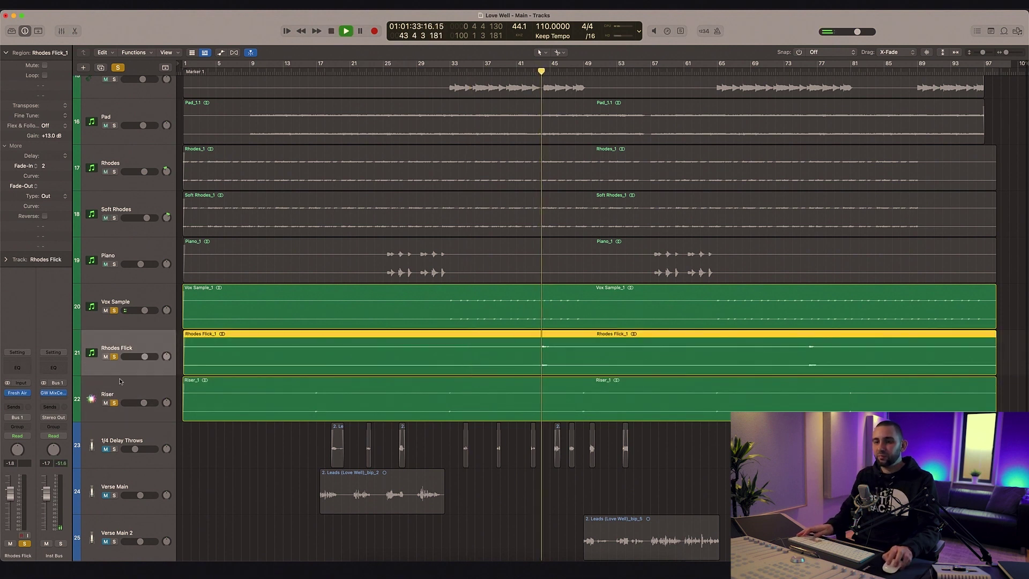
click(17, 394)
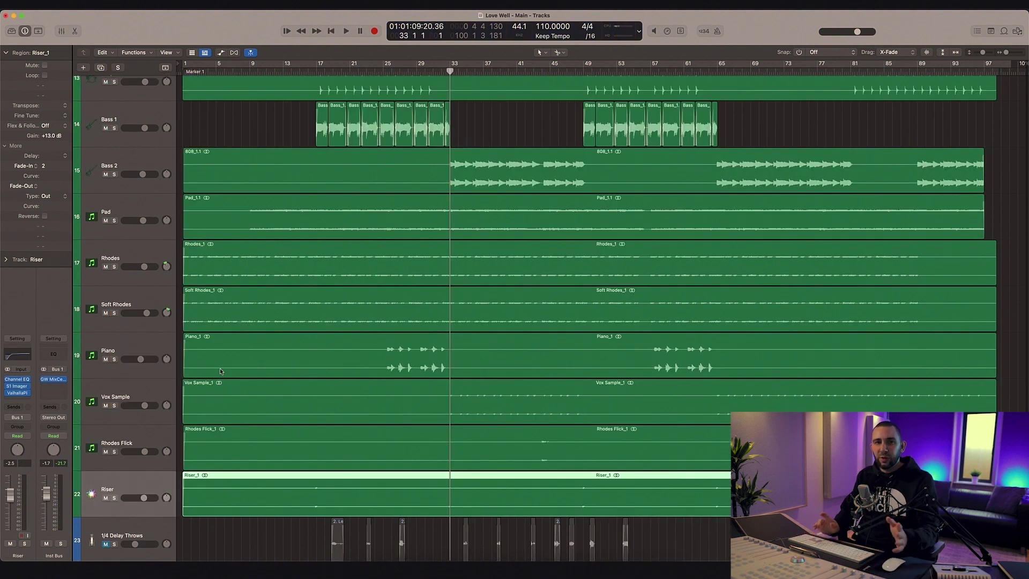
Step: Step through the instrument tracks from Kick down to Vox Sample to examine each channel strip and its Bus 1 output routing
scroll(231, 349, up, 10)
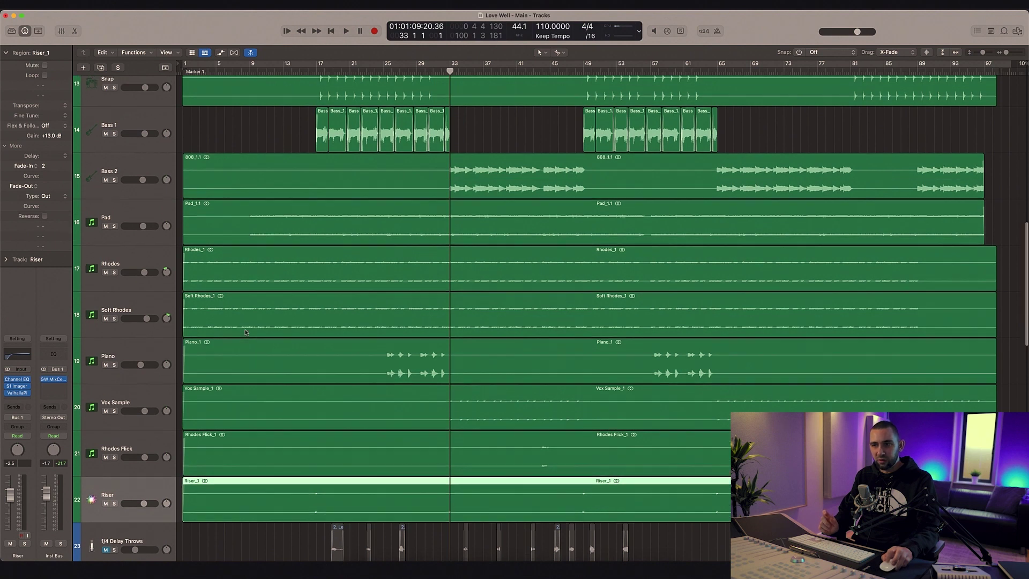
scroll(245, 332, up, 2)
click(386, 144)
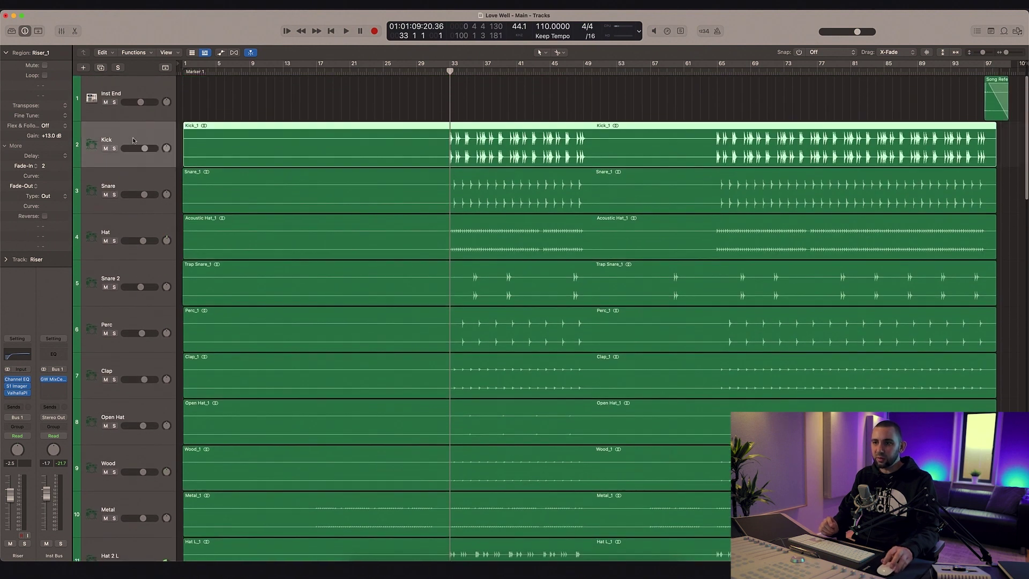
key(Down)
key(Down)
key(Down)
key(Down)
key(Down)
key(Down)
key(Down)
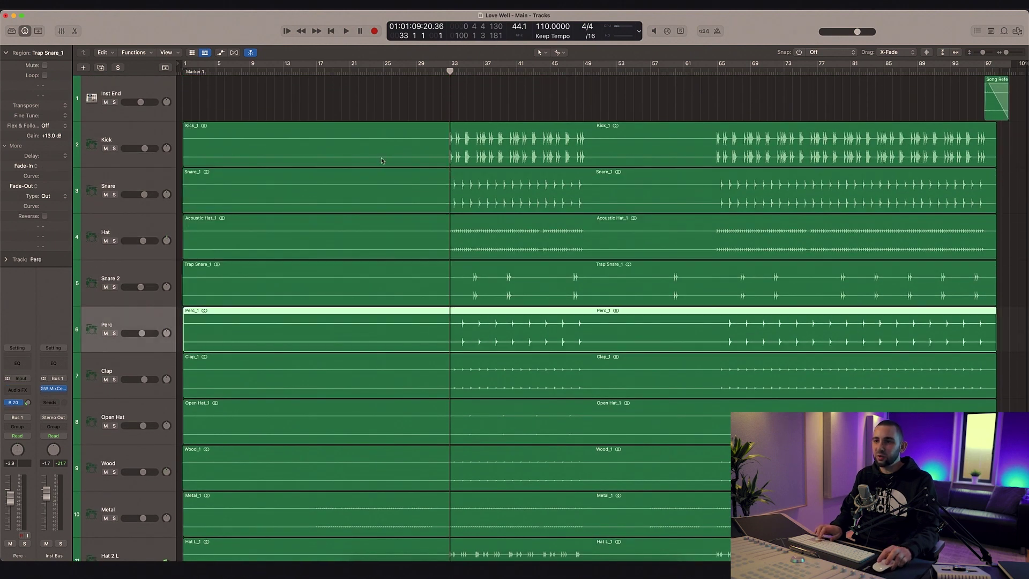
scroll(381, 158, down, 4)
key(Down)
key(Down)
key(Down)
key(Down)
key(Down)
key(Down)
scroll(381, 160, down, 8)
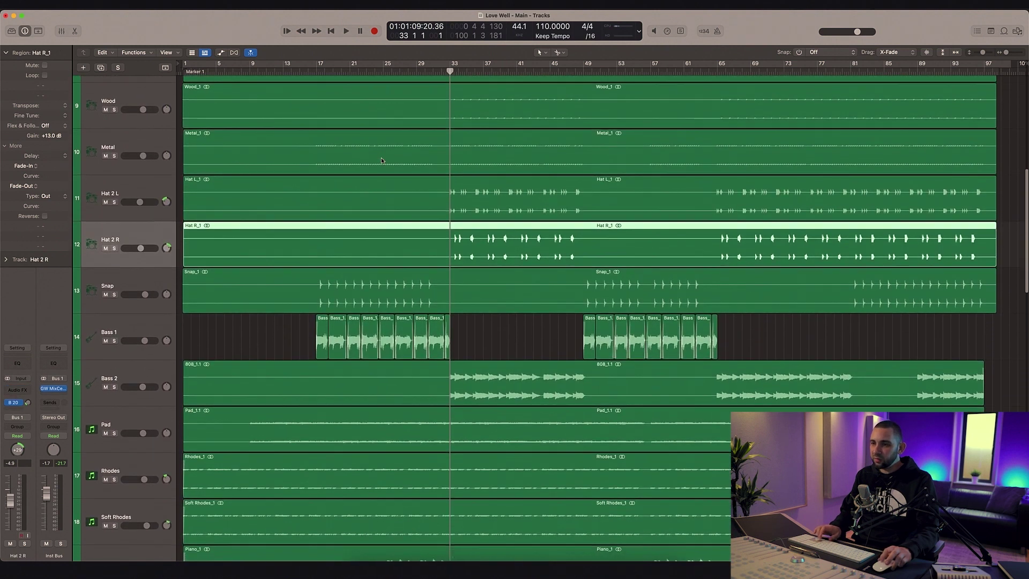
key(Down)
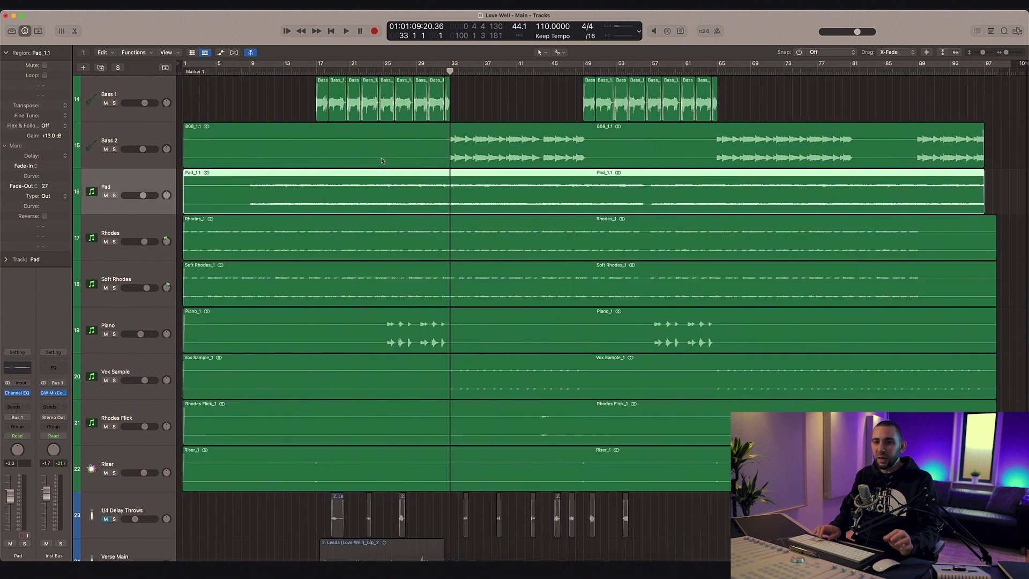
key(Down)
key(Down)
key(Down)
key(Down)
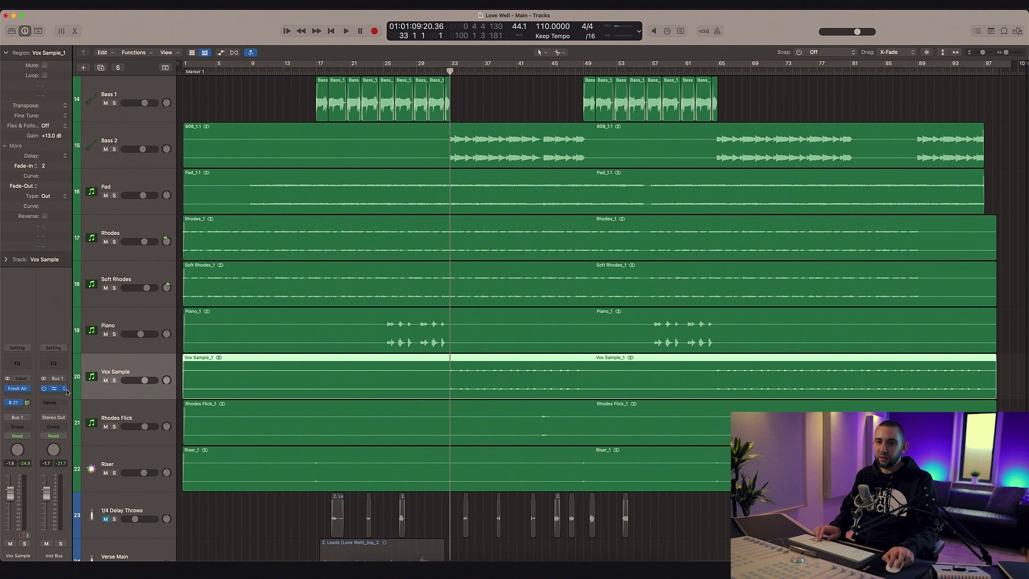
Step: Open the GW MixCentric plug-in on the Inst Bus and position its window over the drum tracks
click(55, 388)
drag(415, 121, 632, 228)
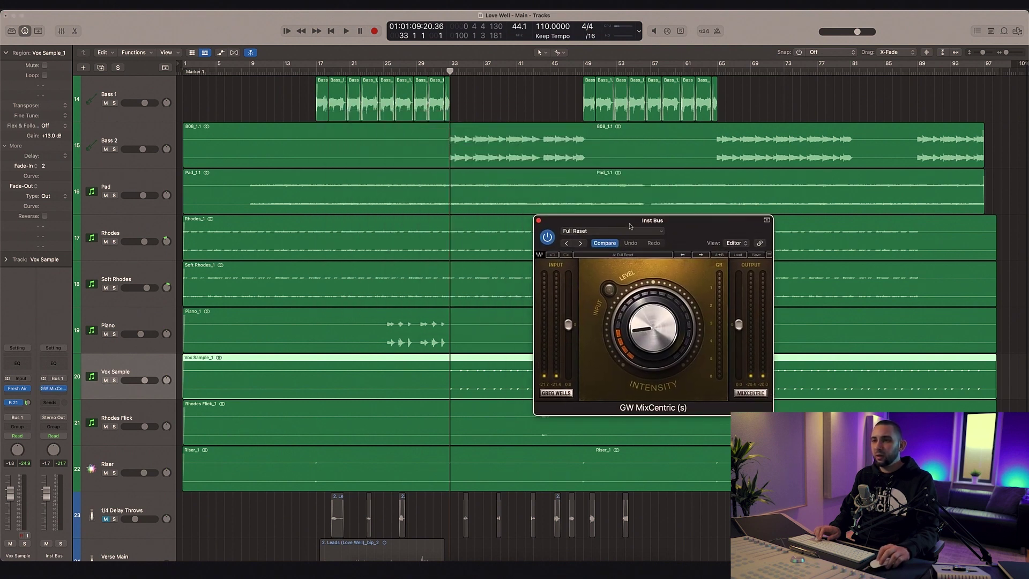
scroll(451, 72, up, 15)
click(418, 96)
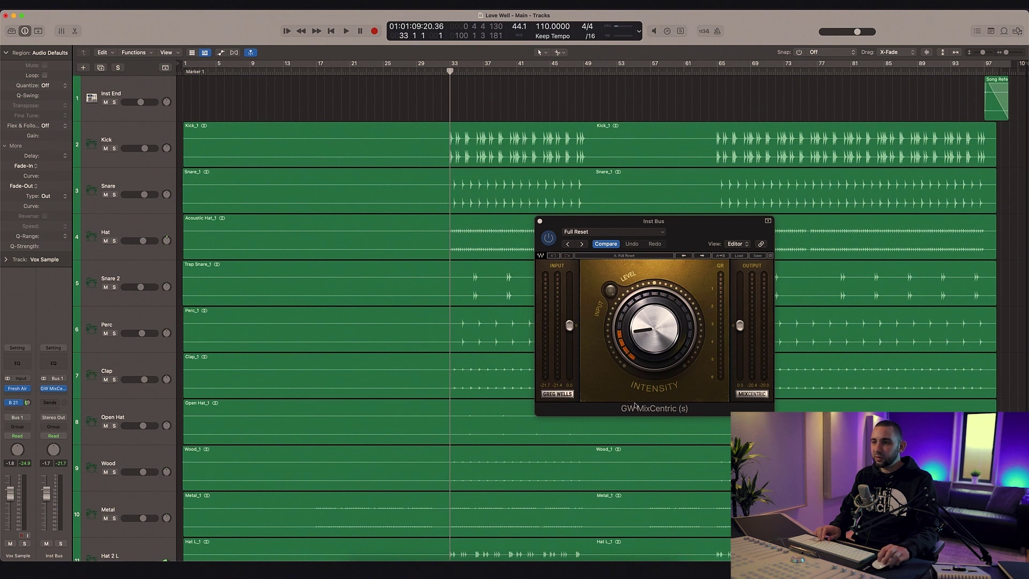
drag(635, 405, 589, 372)
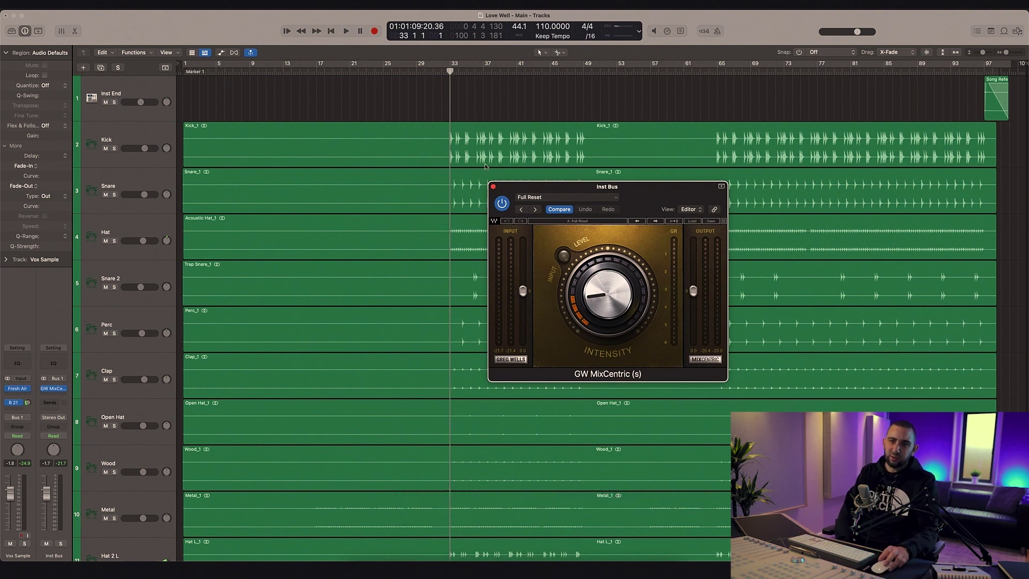
Step: Compare the full instrumental with GW MixCentric bypassed and active, leave it on, close the plug-in and return to bar 33
click(502, 204)
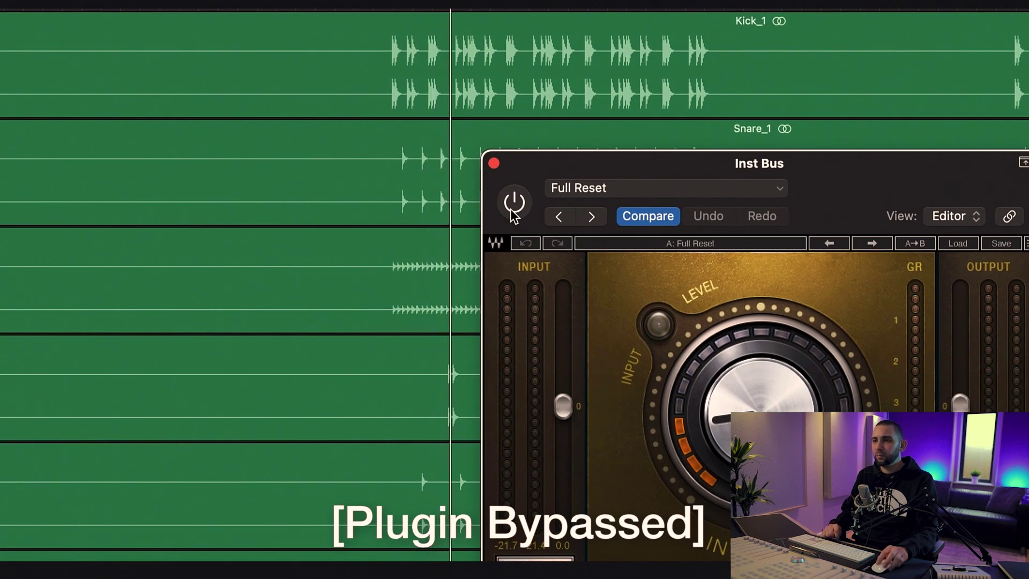
click(513, 204)
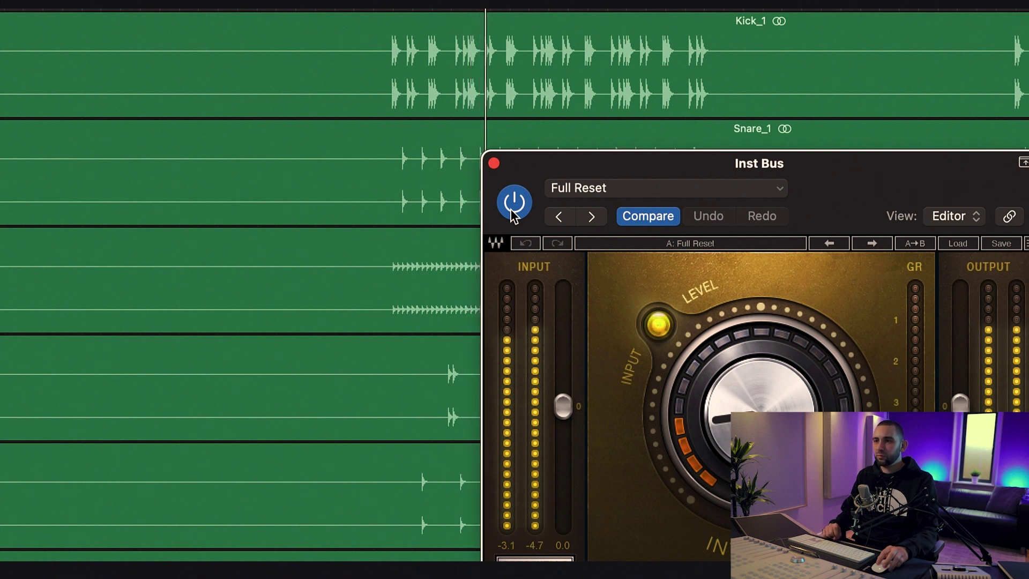
click(514, 204)
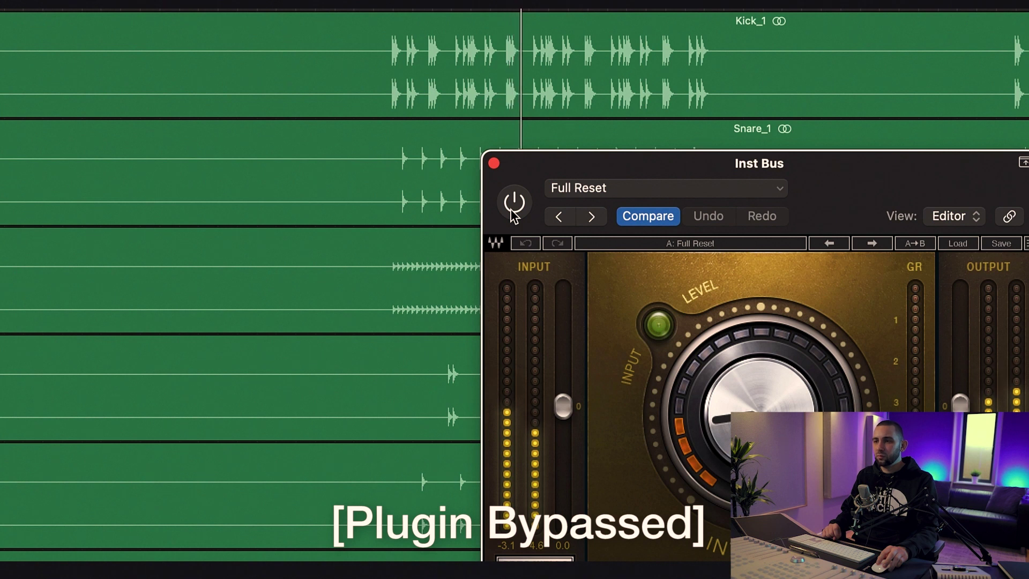
click(513, 213)
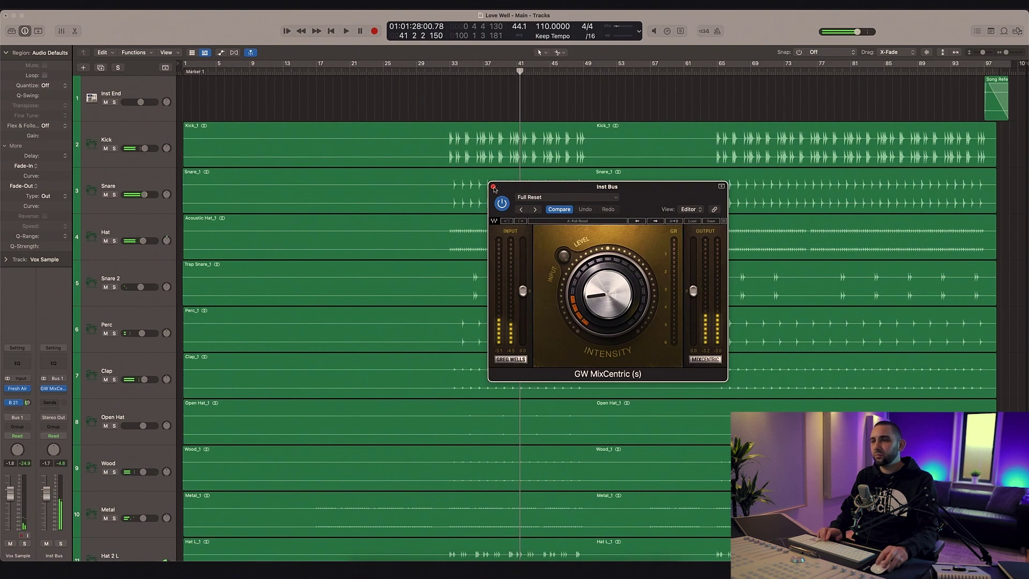
click(494, 187)
click(450, 69)
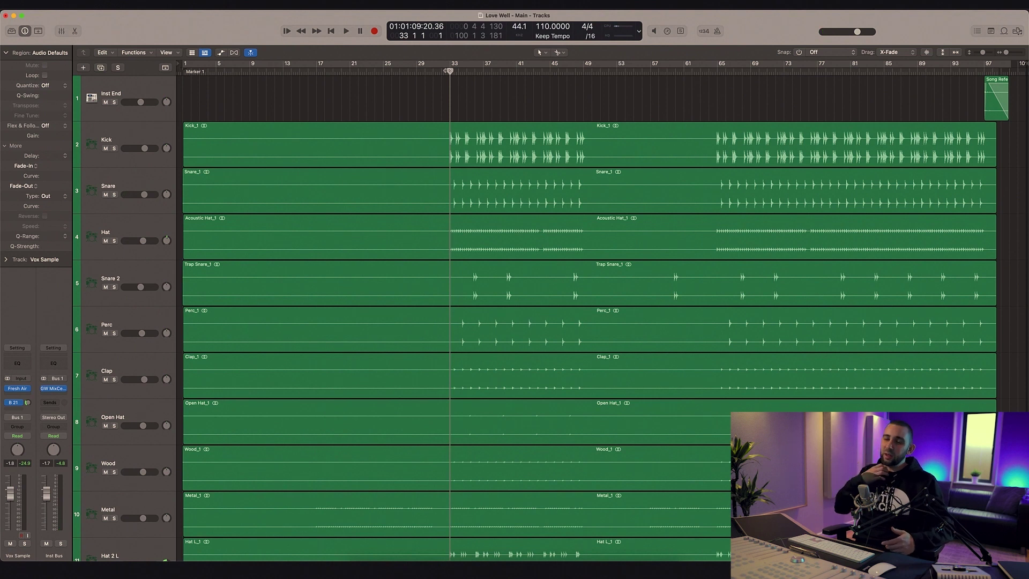
Step: Bring the tracks below the drums into view in the arrangement
scroll(362, 320, down, 3)
scroll(362, 320, down, 15)
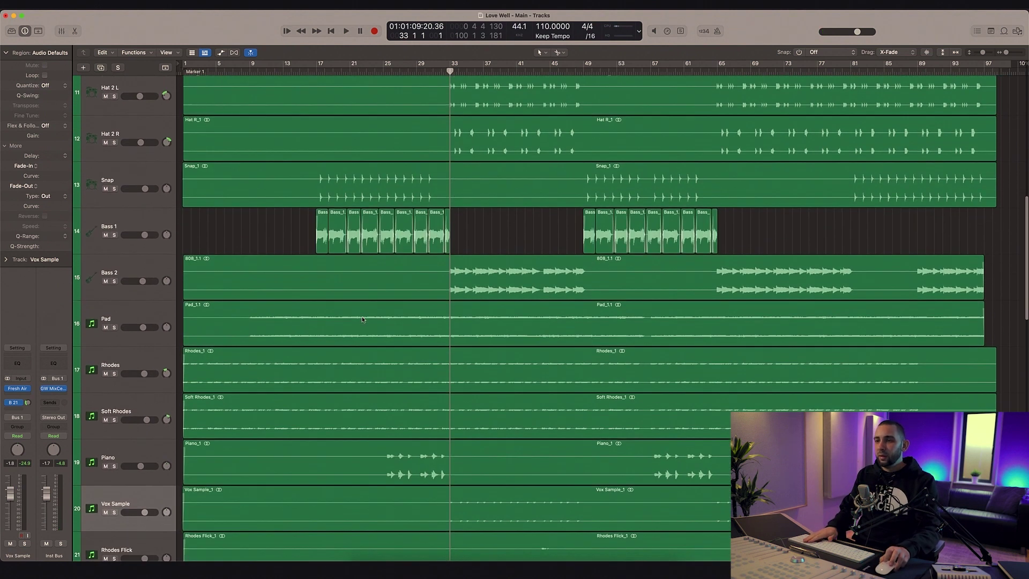